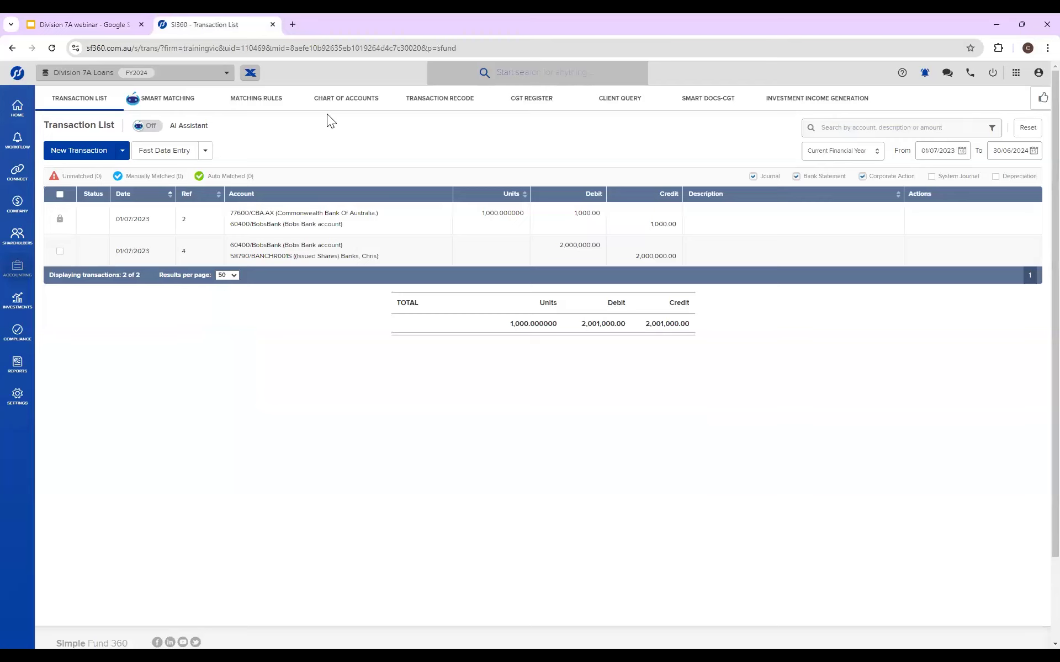
Step: Open the chart of accounts
left_click(337, 100)
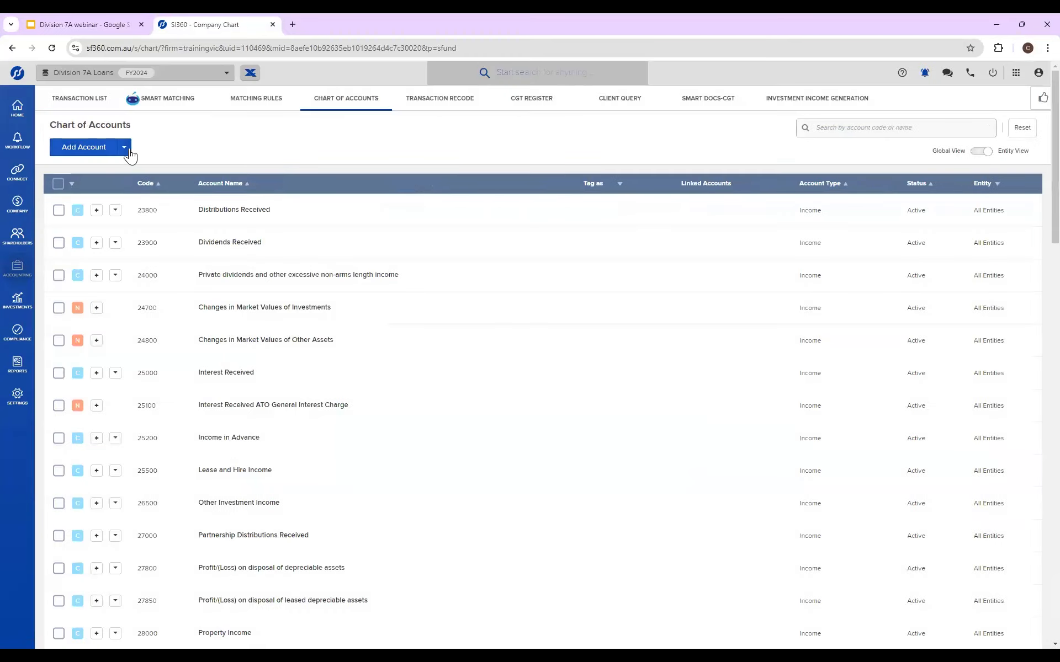
left_click(125, 147)
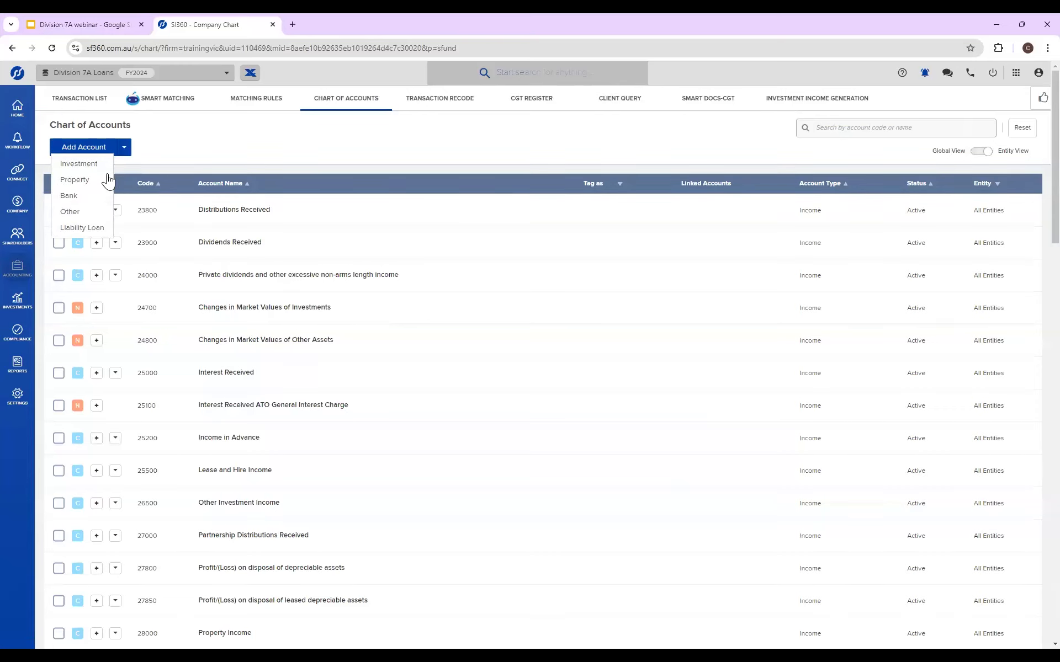
left_click(101, 211)
left_click(476, 313)
left_click(466, 325)
left_click(453, 382)
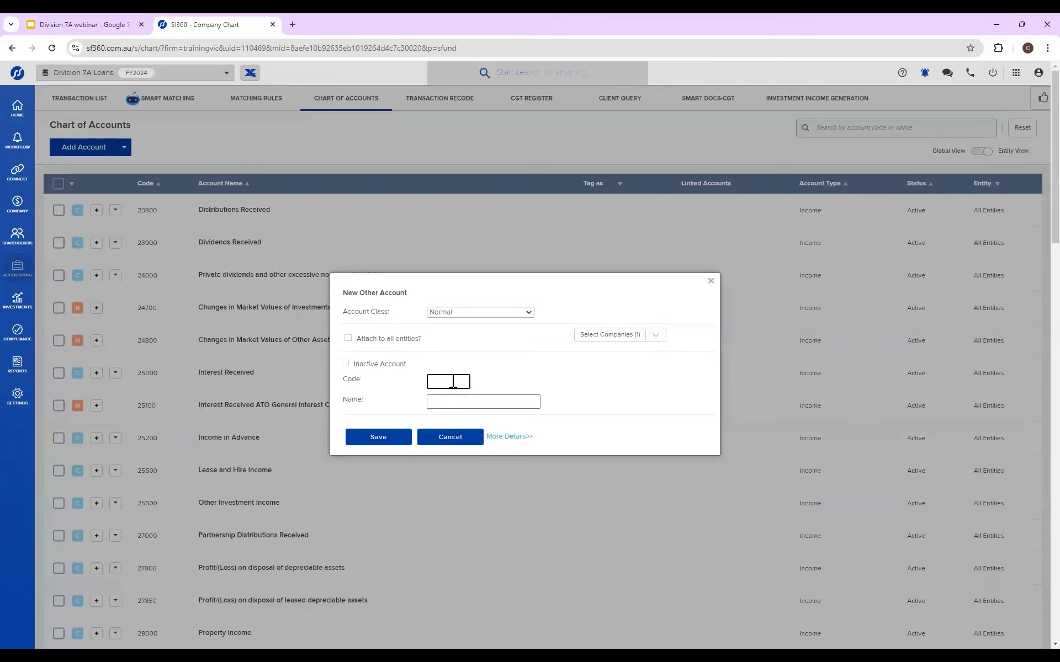
type("74350")
left_click(483, 401)
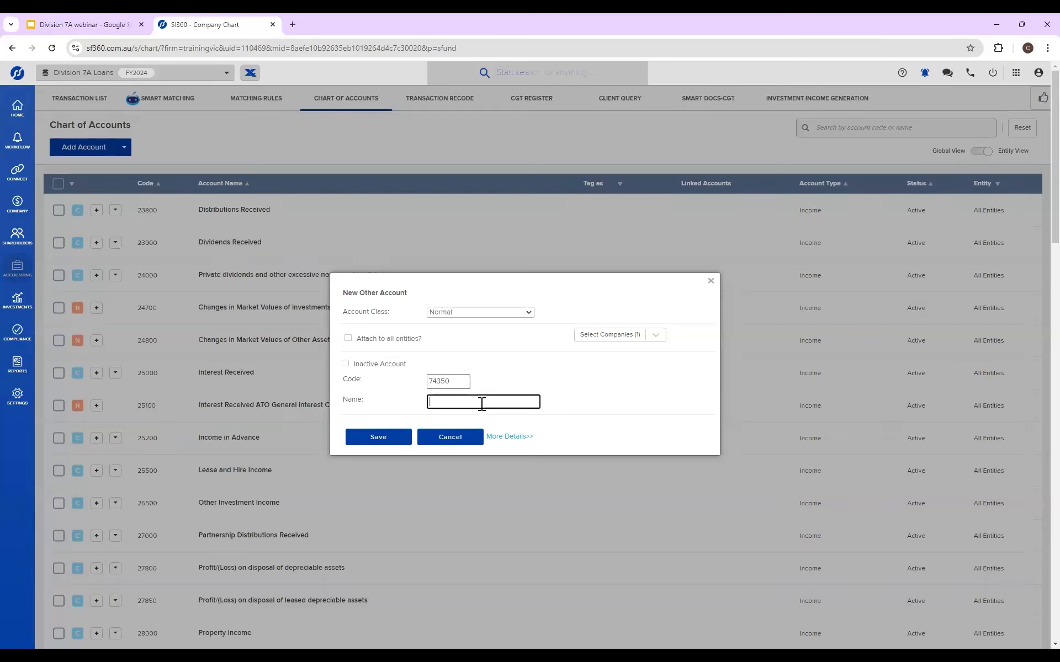
type("Loan")
type("F")
type("for")
type("Car")
left_click(507, 438)
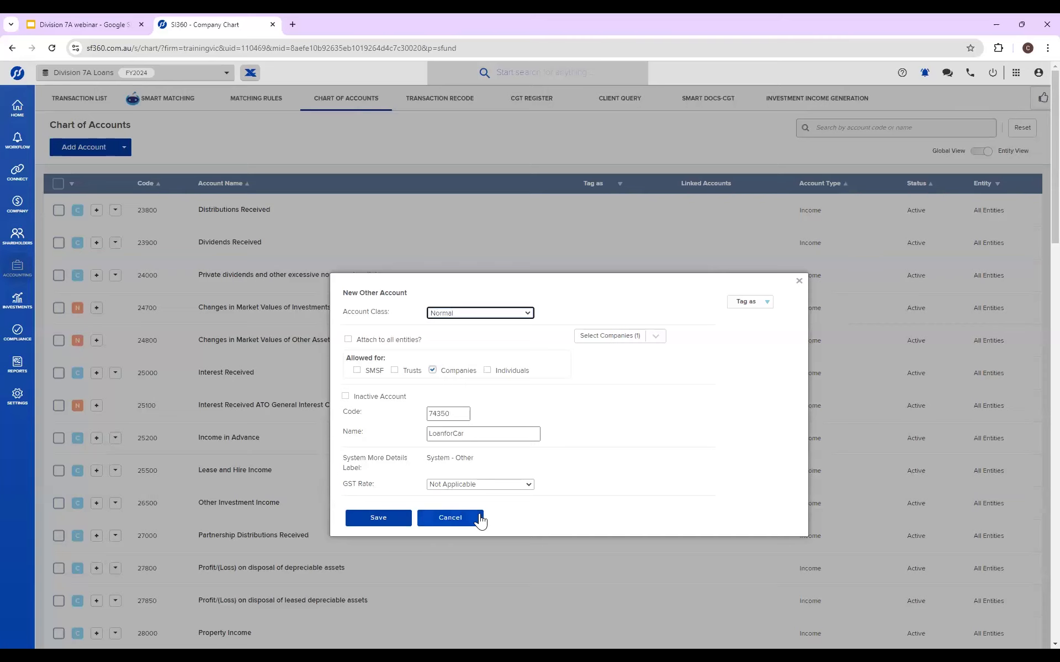
left_click(450, 517)
Step: Start a new investment account with account class Control, code 74350 and name Division 7a Loans
left_click(117, 153)
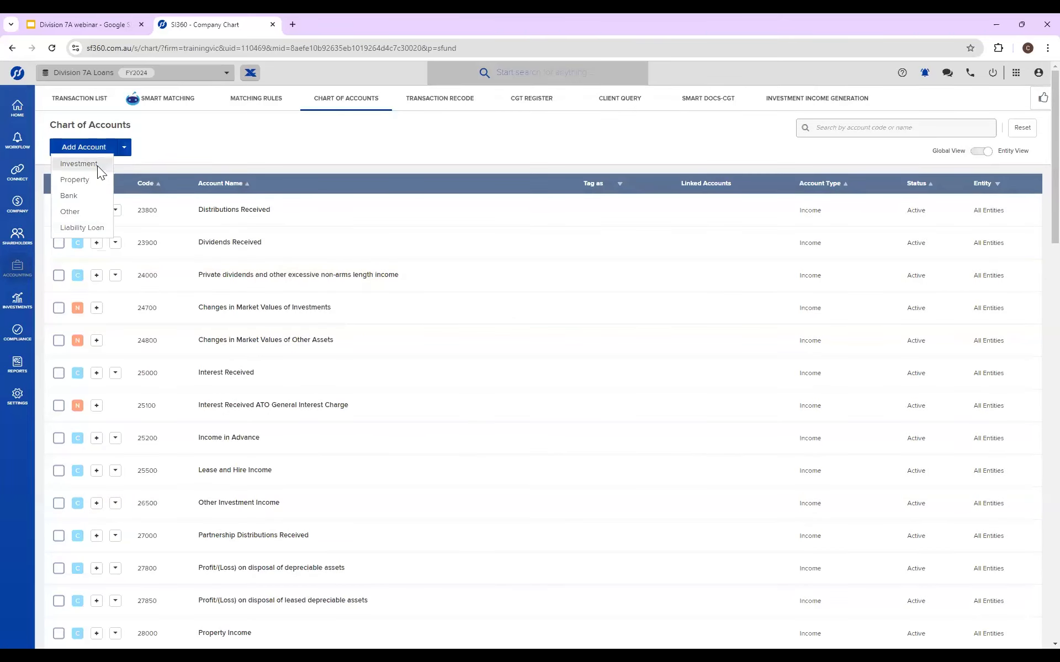
left_click(97, 164)
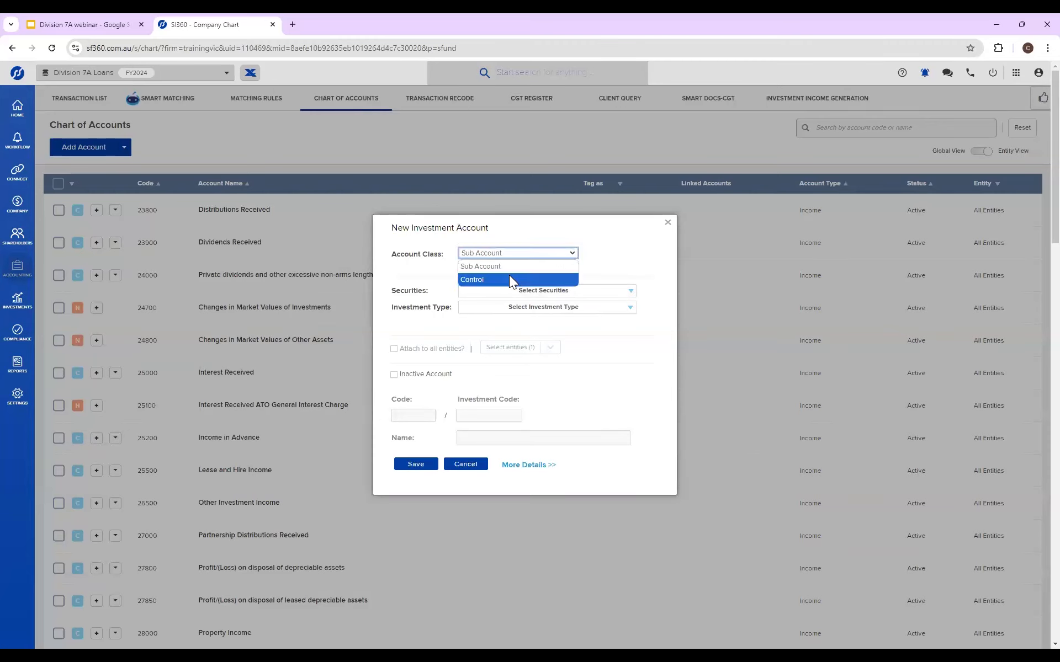
left_click(509, 275)
left_click(486, 338)
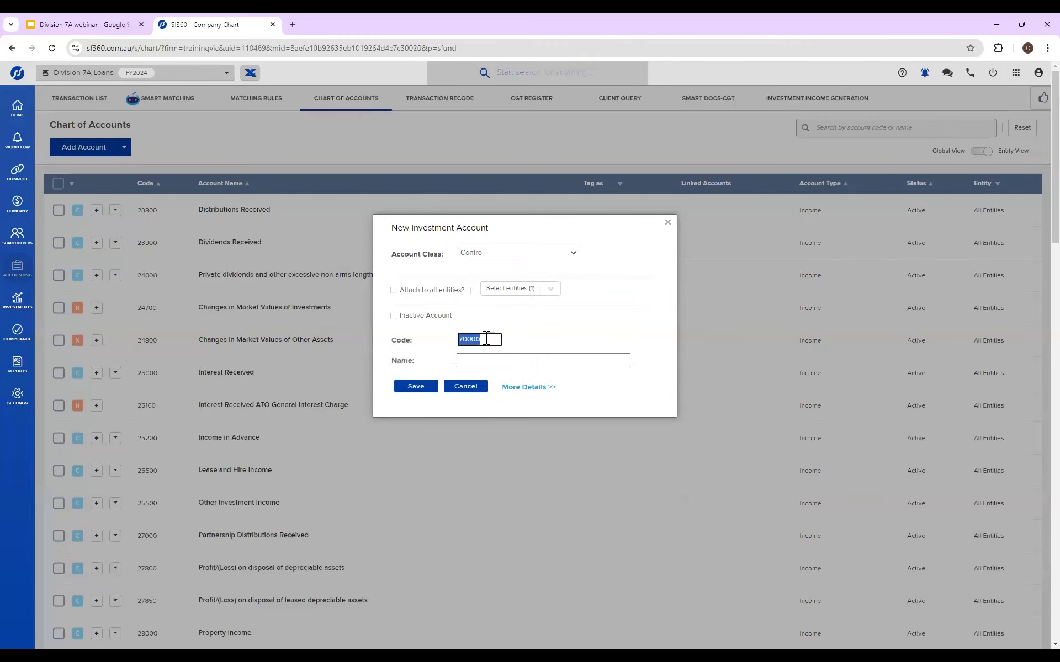
left_click(486, 339)
key("BackSpace")
key("BackSpace")
key("BackSpace")
key("BackSpace")
type("4350")
left_click(495, 362)
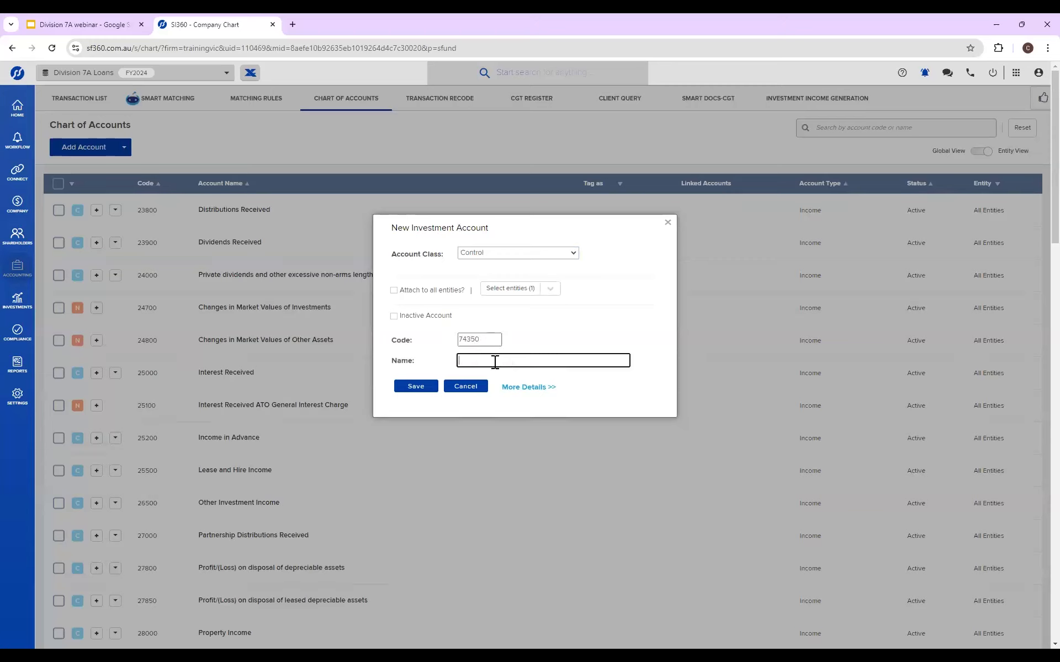
type("Division")
type("7a Loans")
Step: In the account's further details, turn off Asset subject to CGT and set the system label to System - Non-unitised Investment
left_click(533, 384)
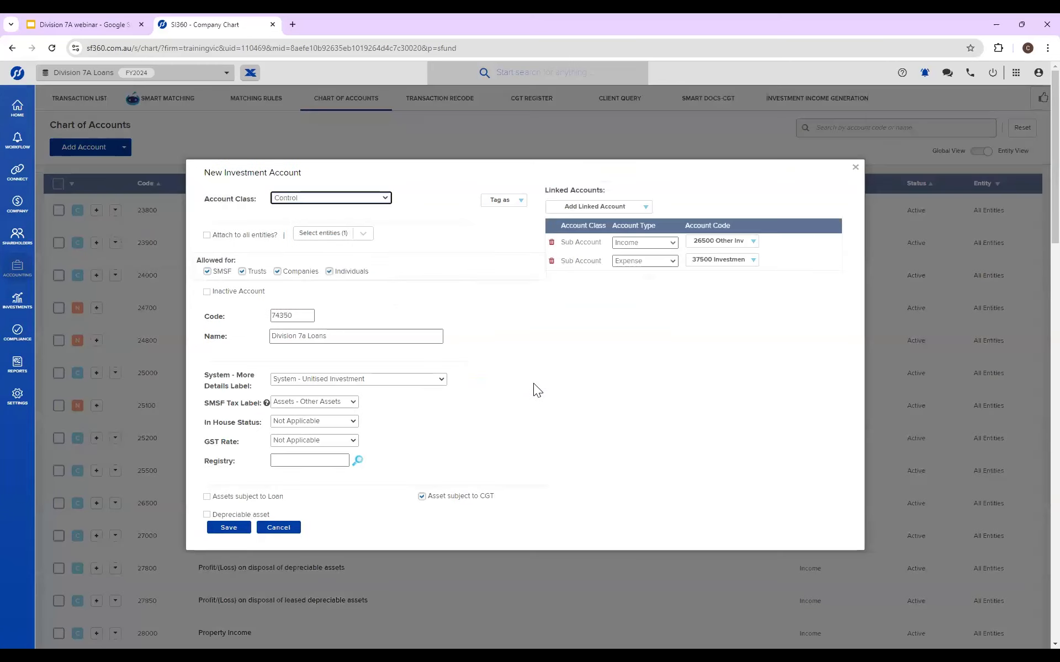
left_click(422, 497)
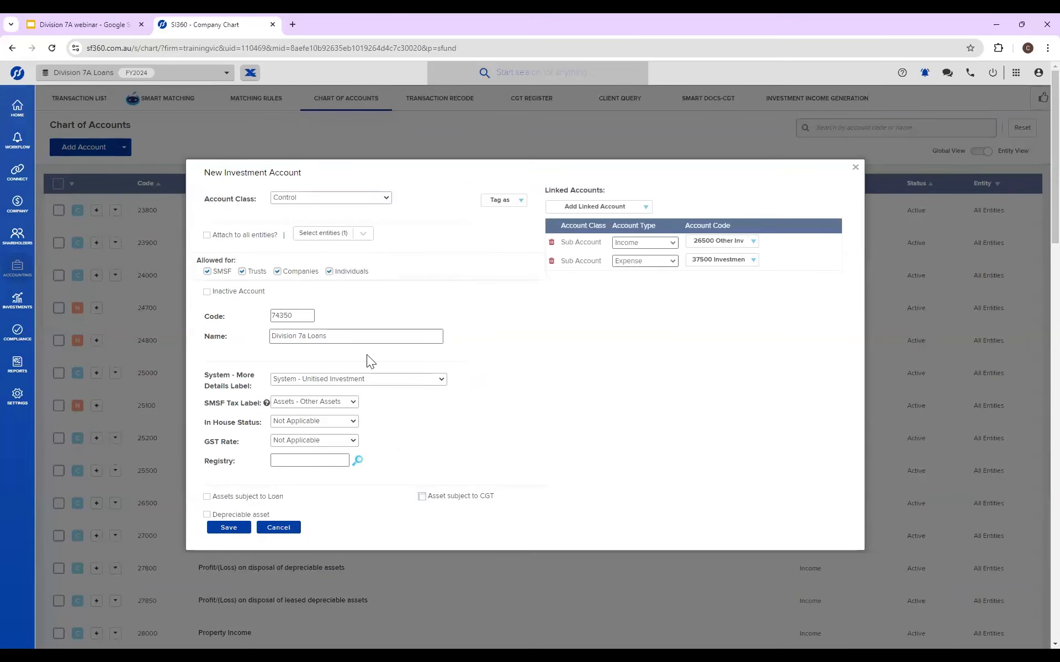
left_click(345, 395)
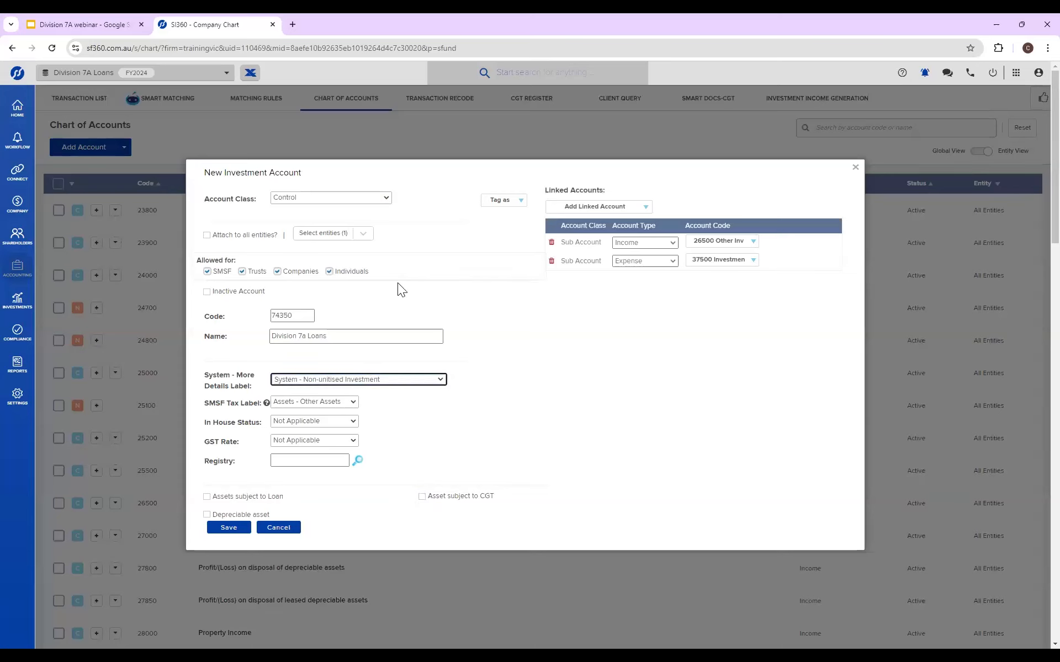
Step: Link the income account 25000 Interest Received to the new control account and save it
left_click(583, 207)
left_click(567, 221)
left_click(712, 279)
left_click(699, 296)
type("25000")
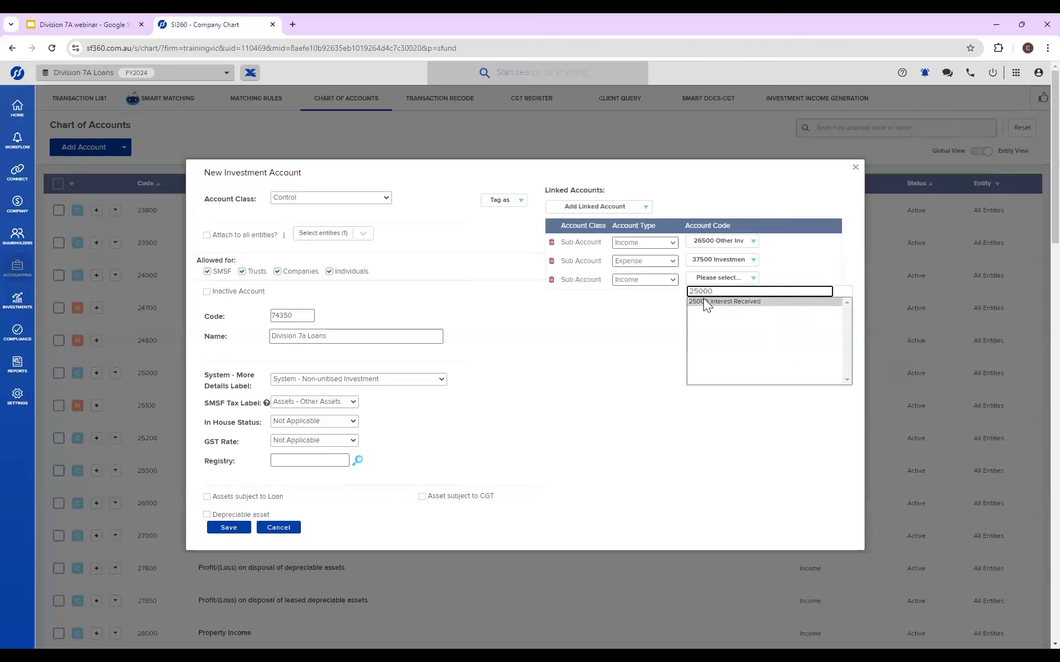
left_click(714, 304)
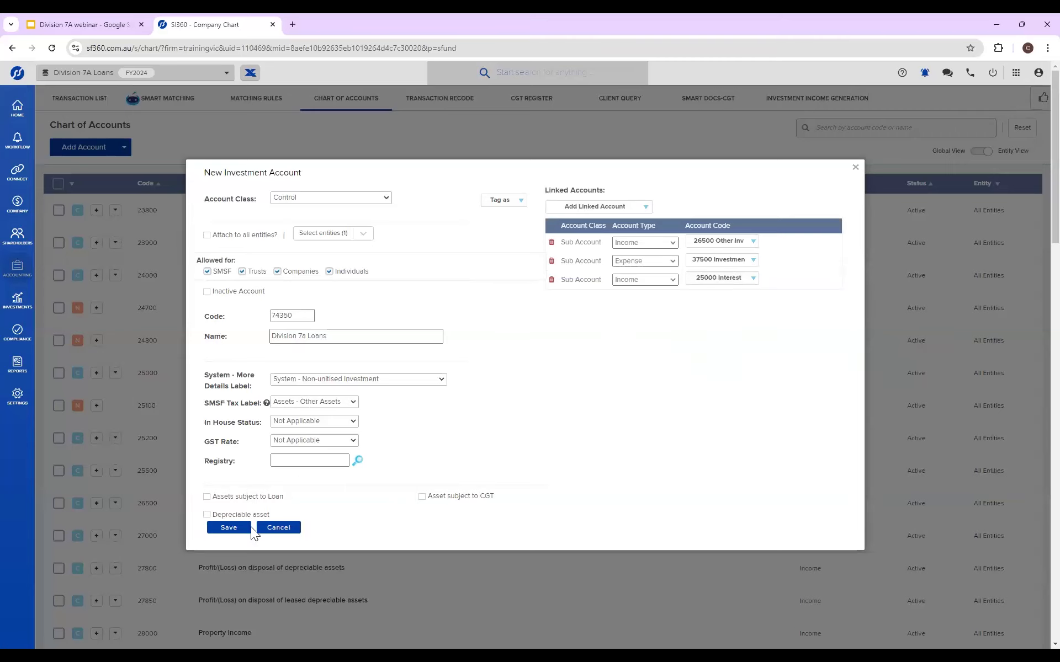
left_click(229, 527)
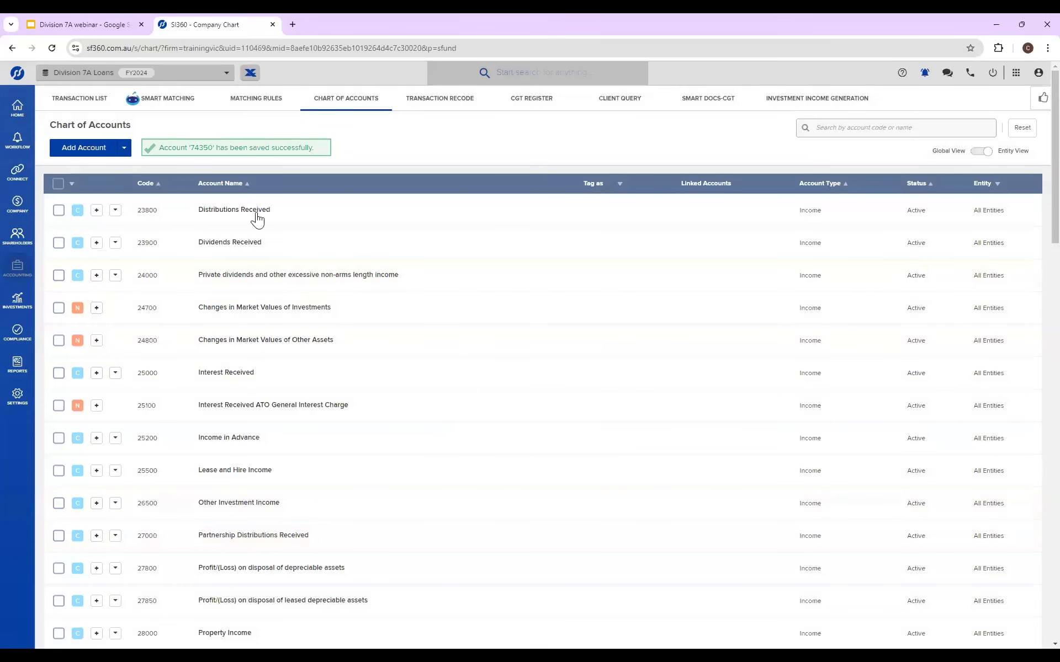
Step: Search the chart of accounts for "division"
left_click(835, 127)
type("73")
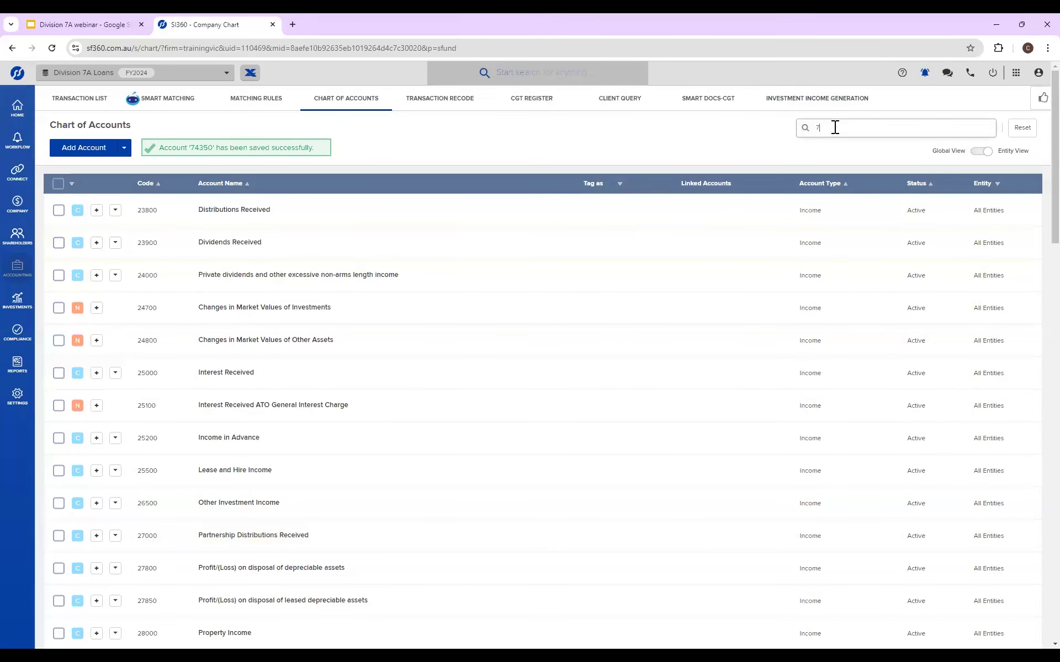
type("500")
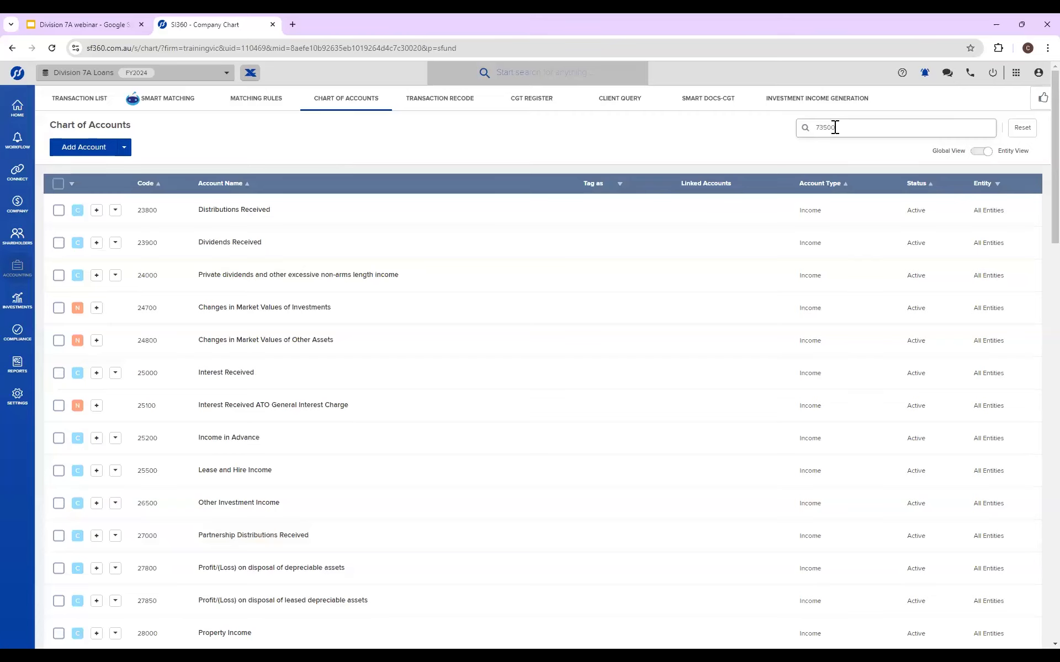
key("BackSpace")
key("BackSpace")
key("BackSpace")
key("BackSpace")
type("div")
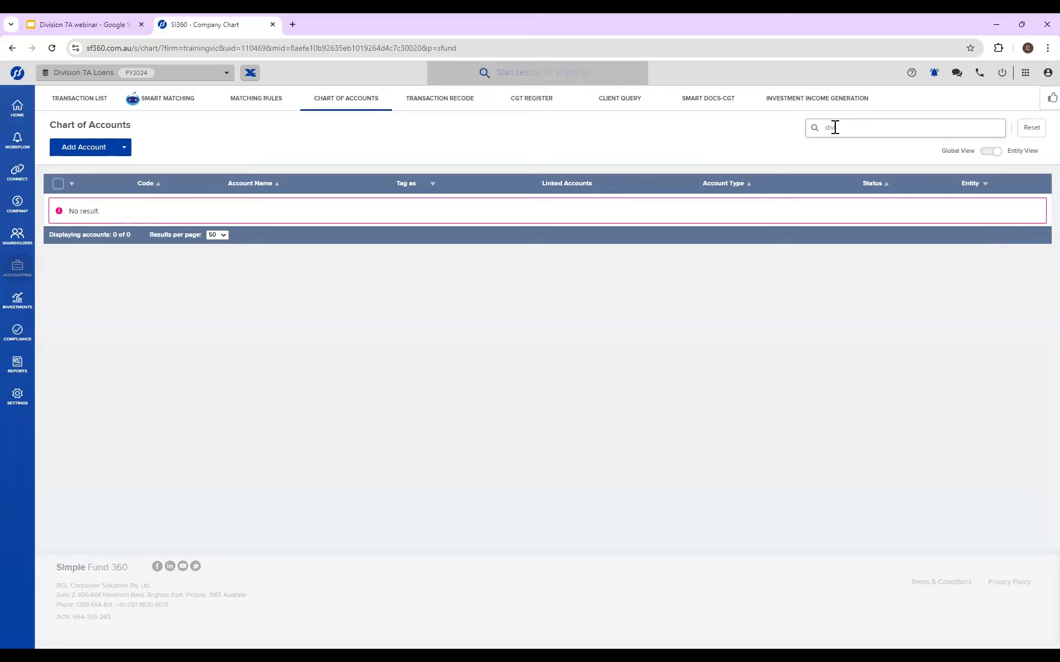
type("ision")
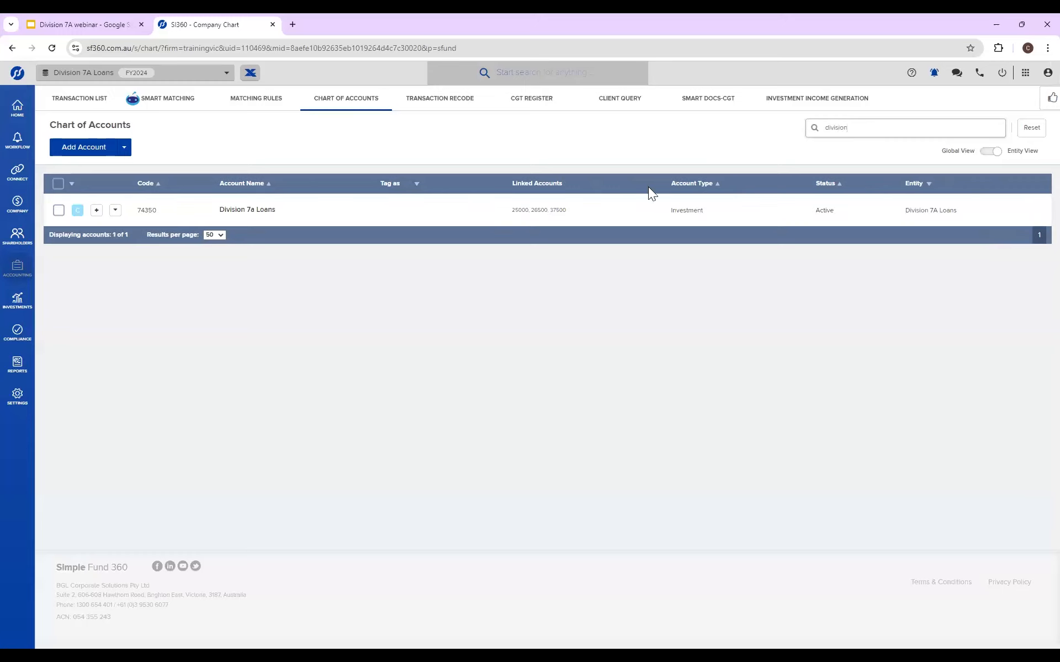
Step: Add a sub account under Division 7a Loans with investment code LoanforCar and name Loan for Car, and save it
left_click(114, 211)
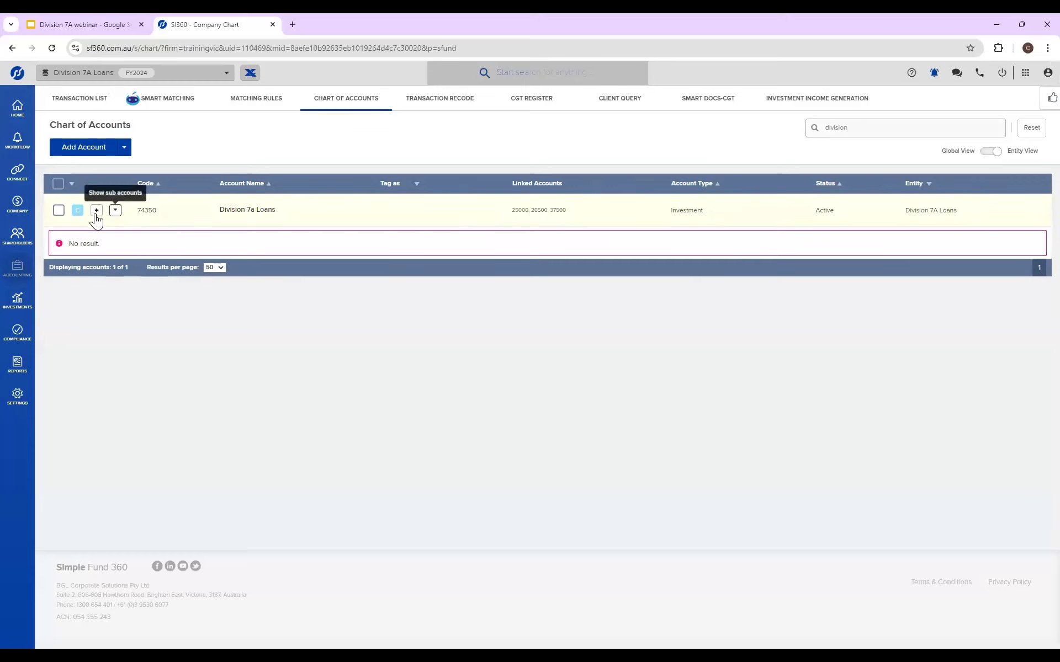
left_click(94, 212)
left_click(118, 239)
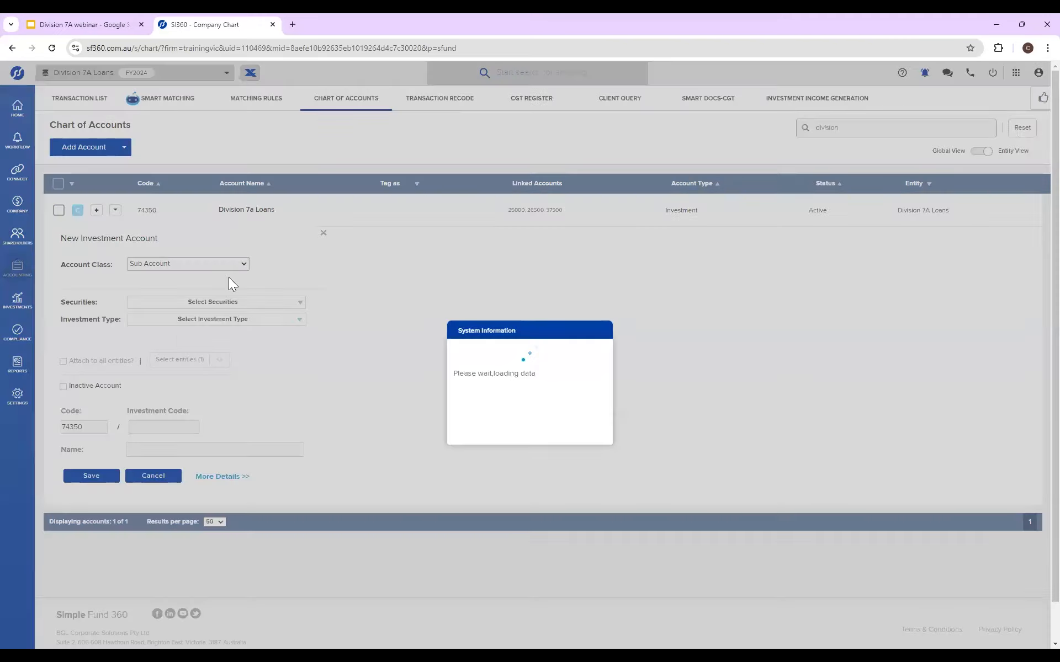
left_click(149, 403)
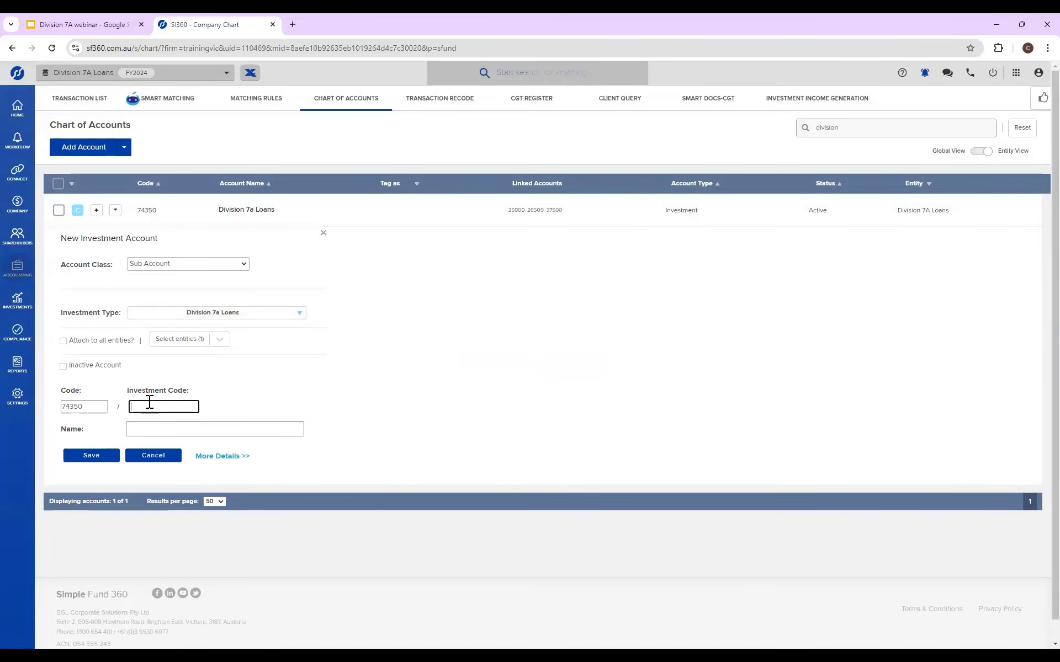
type("LoanforCAr")
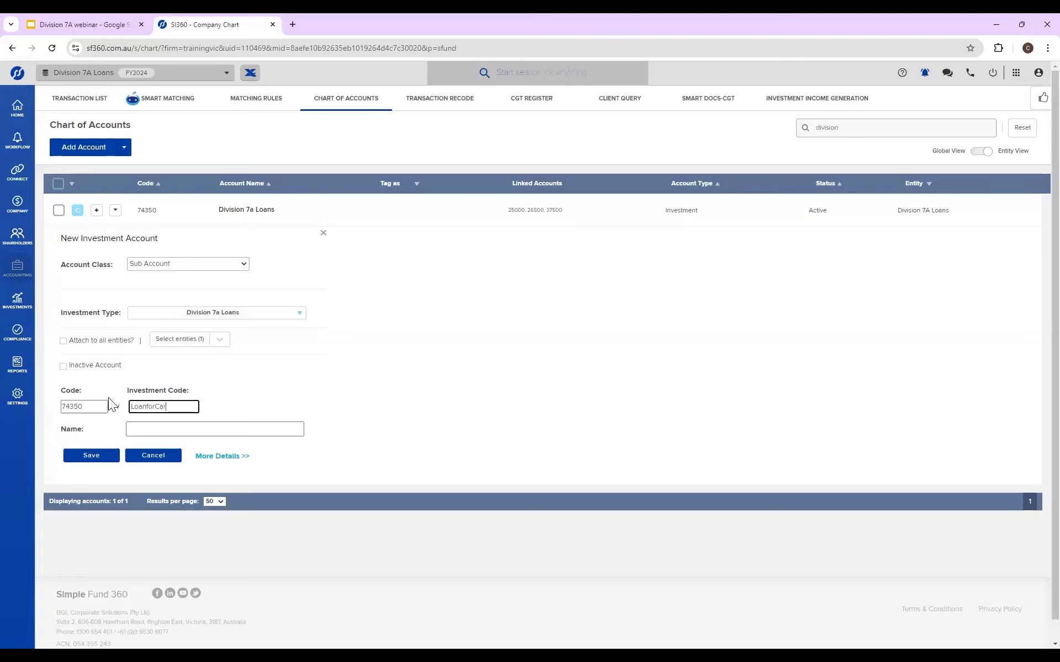
left_click(143, 429)
type("Lo")
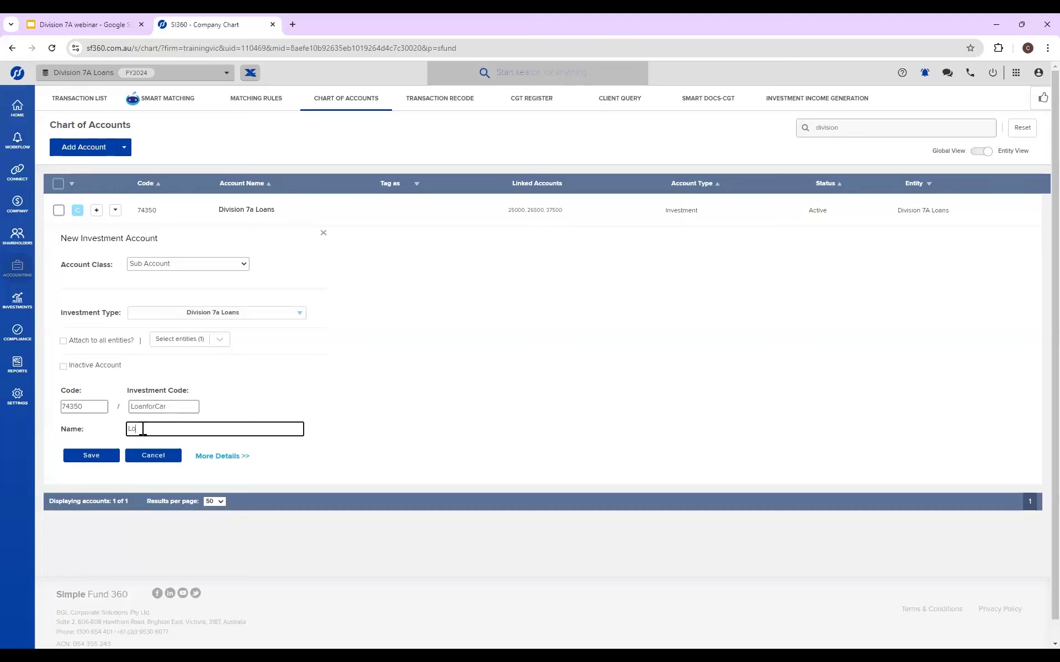
type("an for Car")
left_click(212, 457)
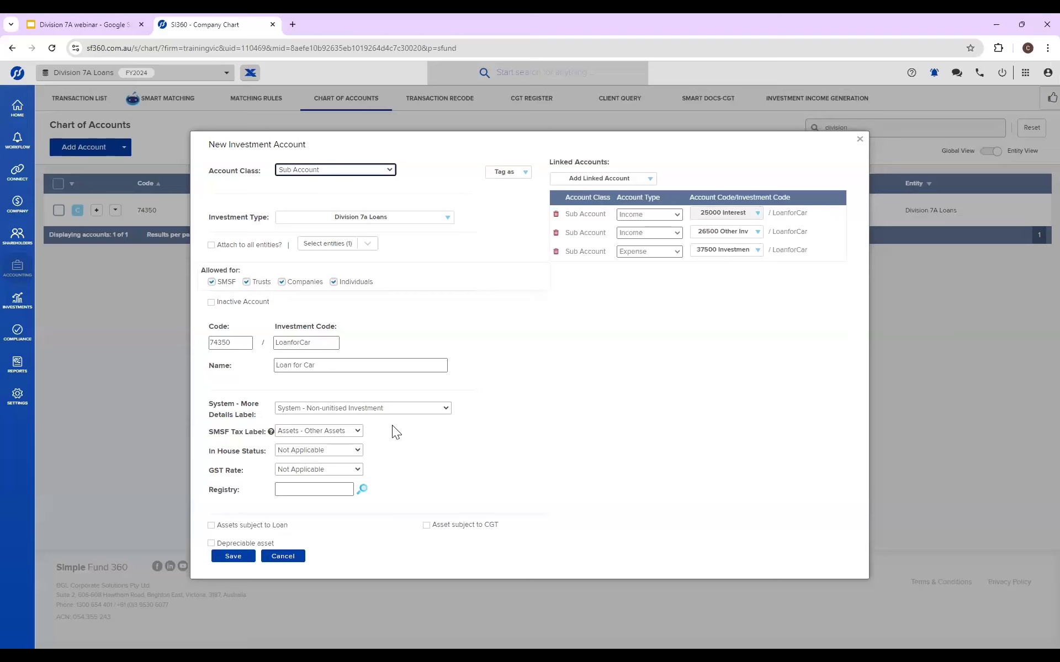
left_click(247, 558)
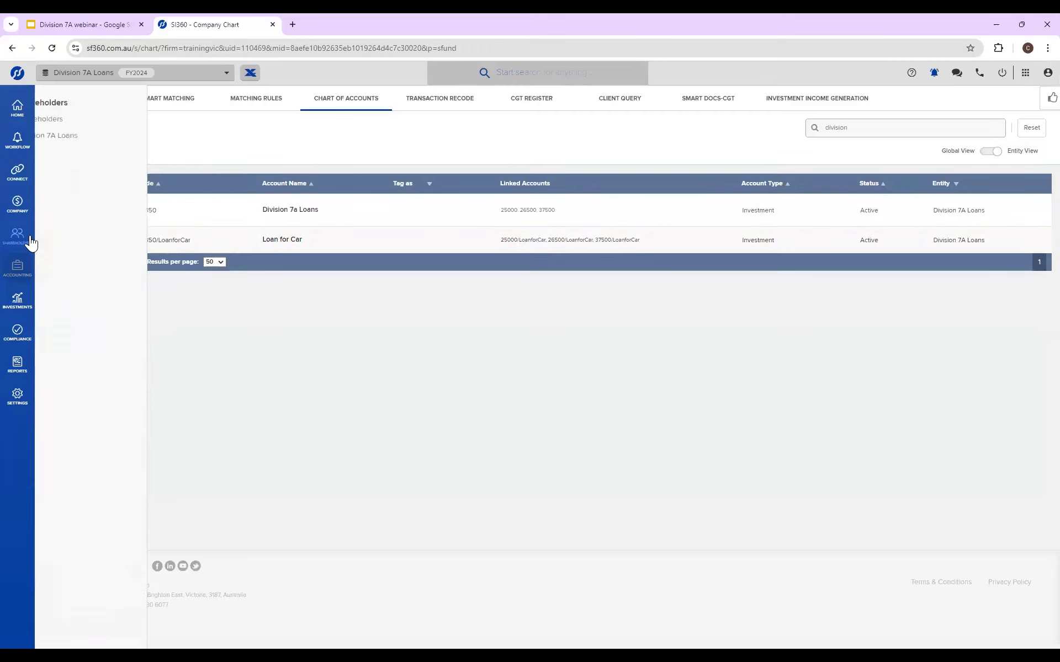
Step: Go to the transaction list and start a new bank statement transaction
mouse_move(24, 247)
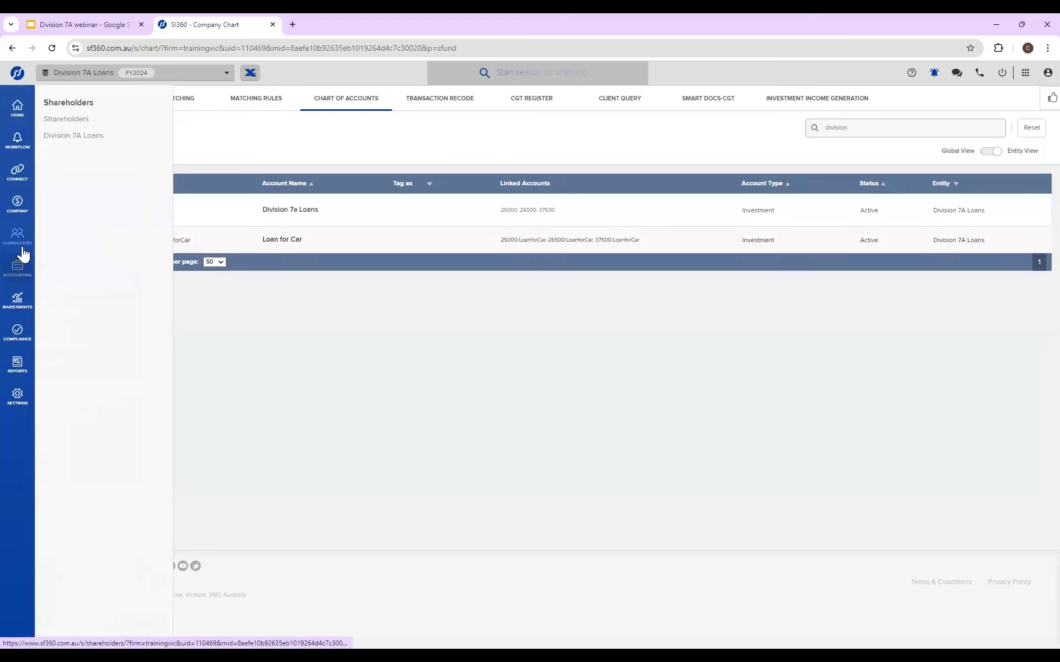
mouse_move(26, 270)
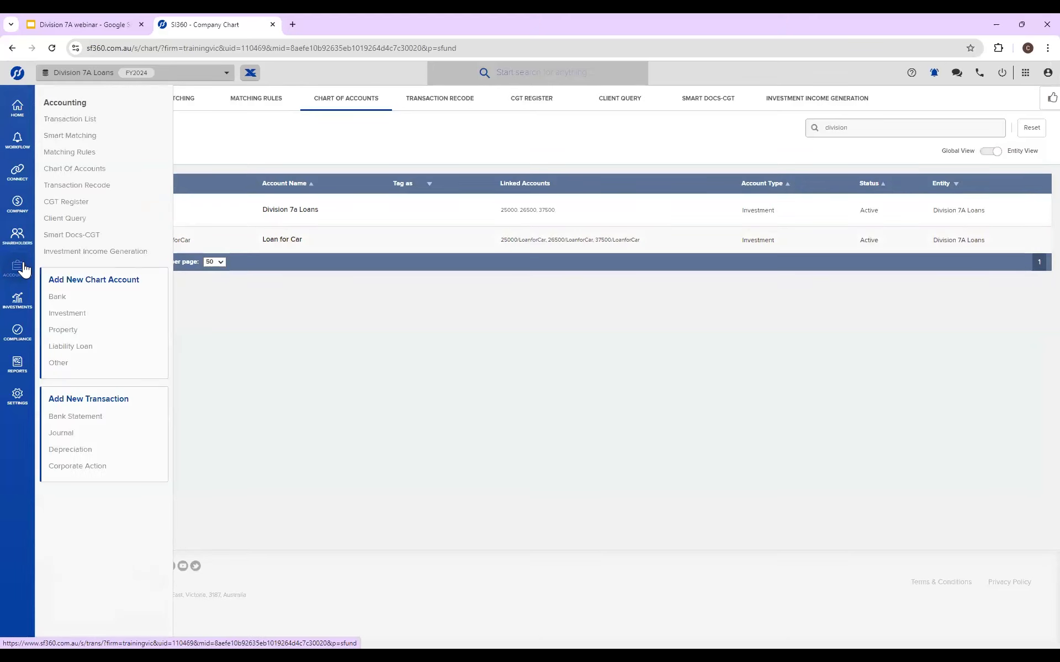
left_click(76, 119)
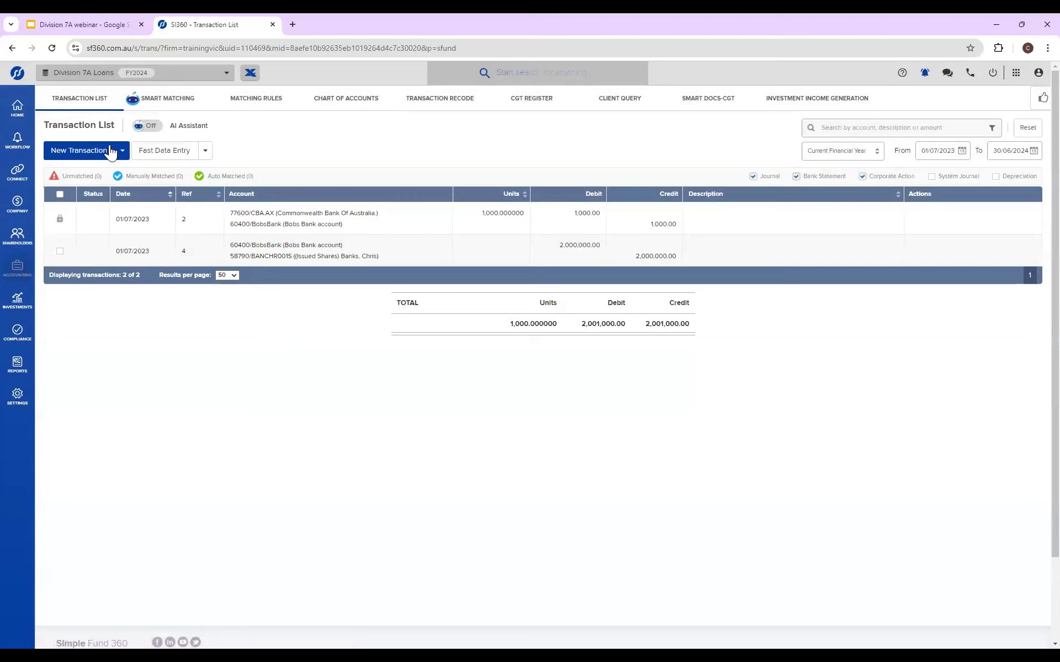
left_click(112, 150)
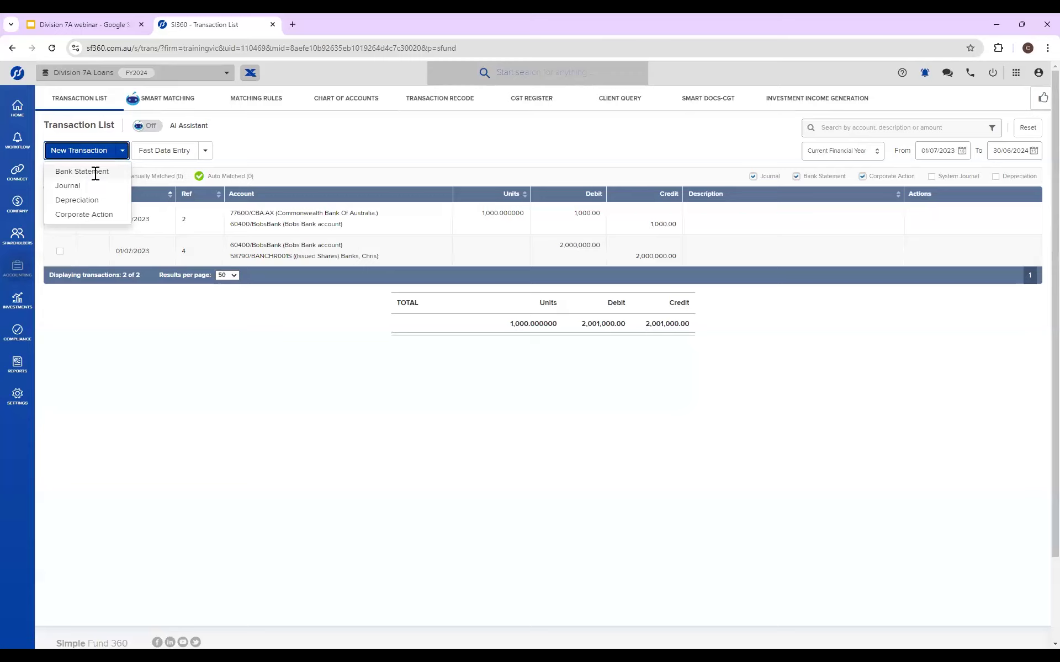
left_click(94, 172)
left_click(194, 232)
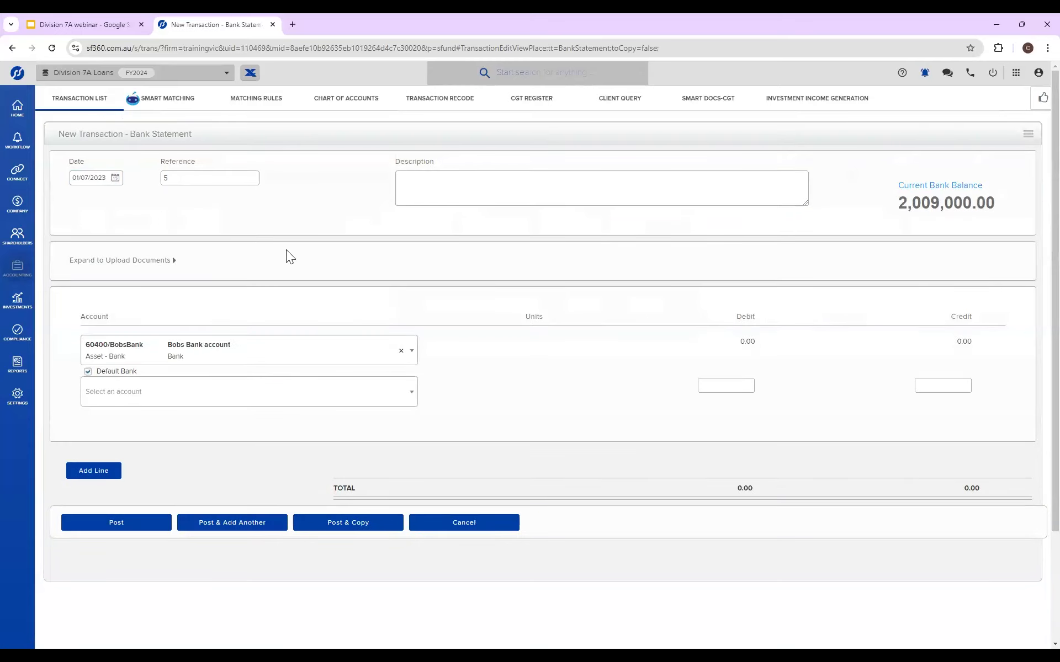
Step: Debit 100,000 to the 74350/LoanforCar account against the default bank account and post the transaction
left_click(191, 396)
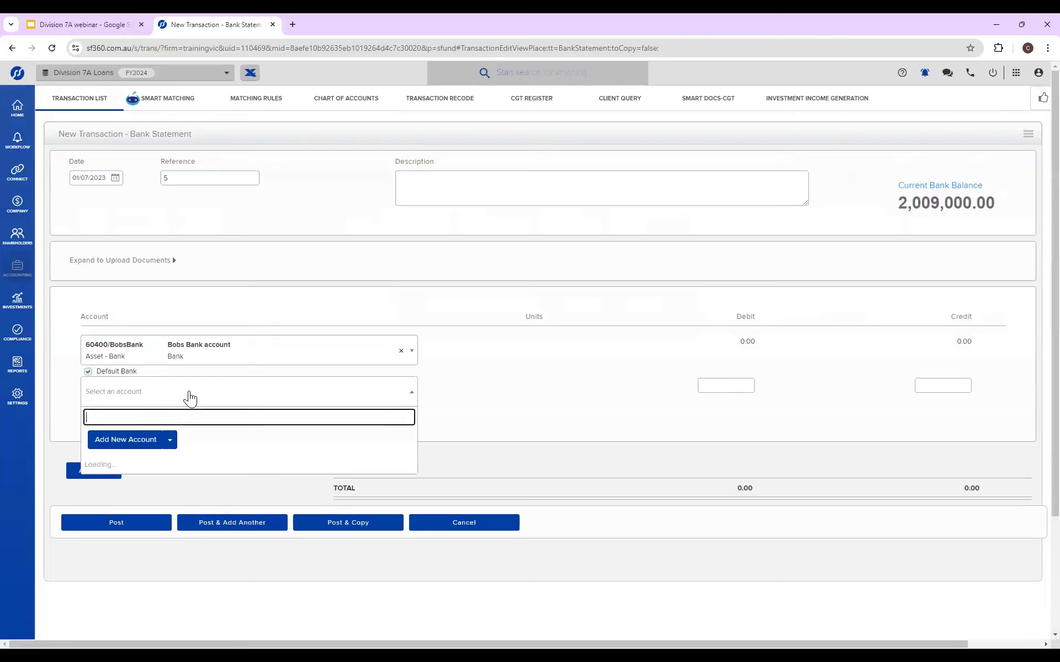
type("74")
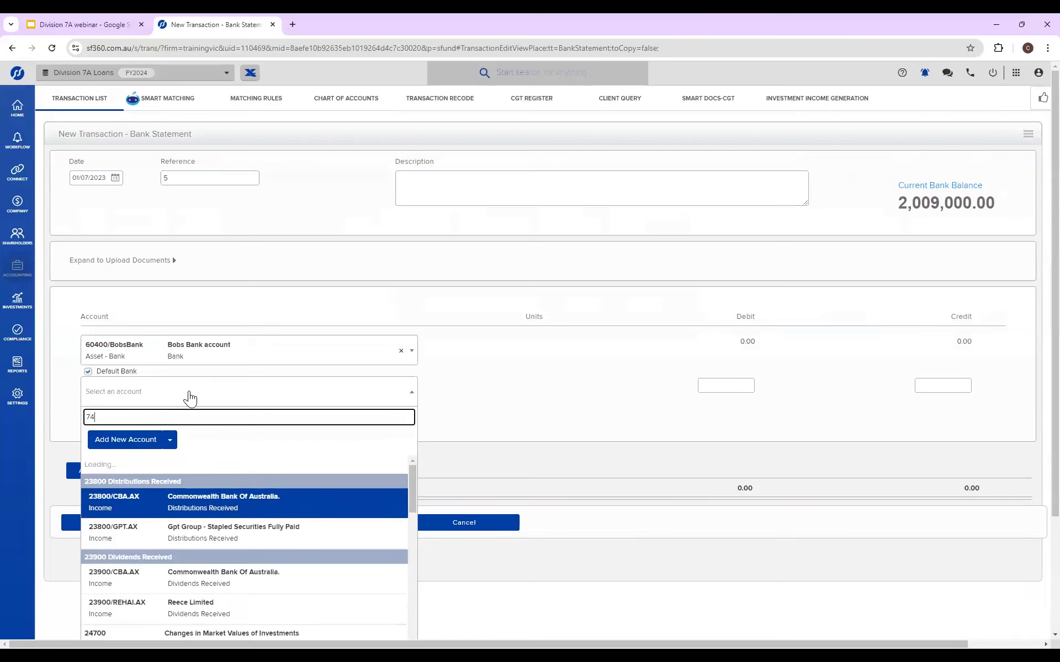
type("350")
left_click(218, 487)
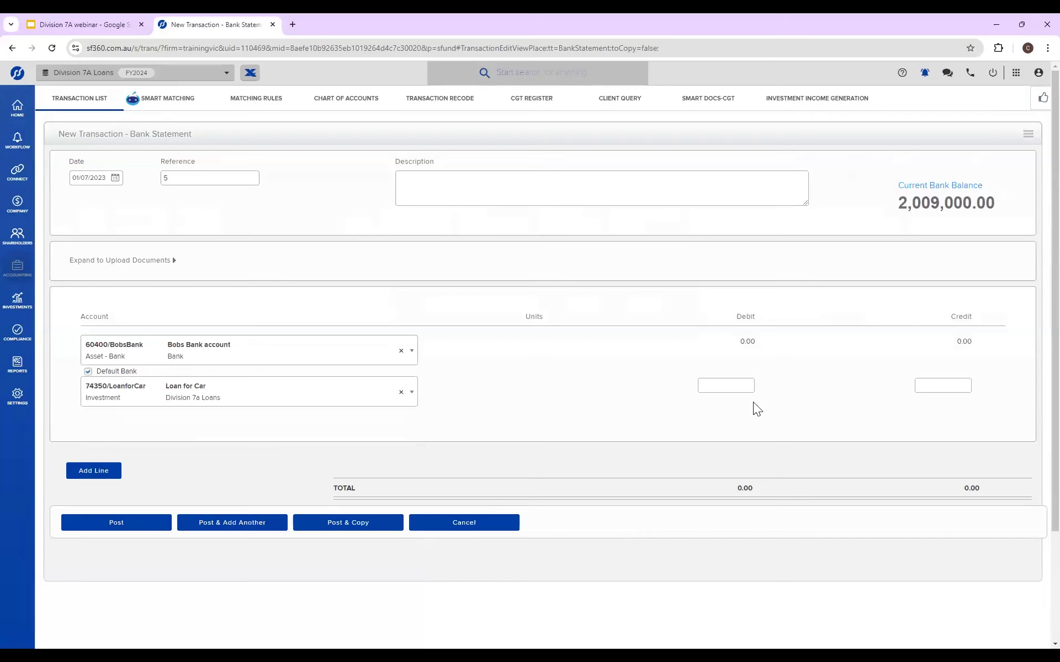
left_click(740, 385)
type("100,000")
left_click(586, 424)
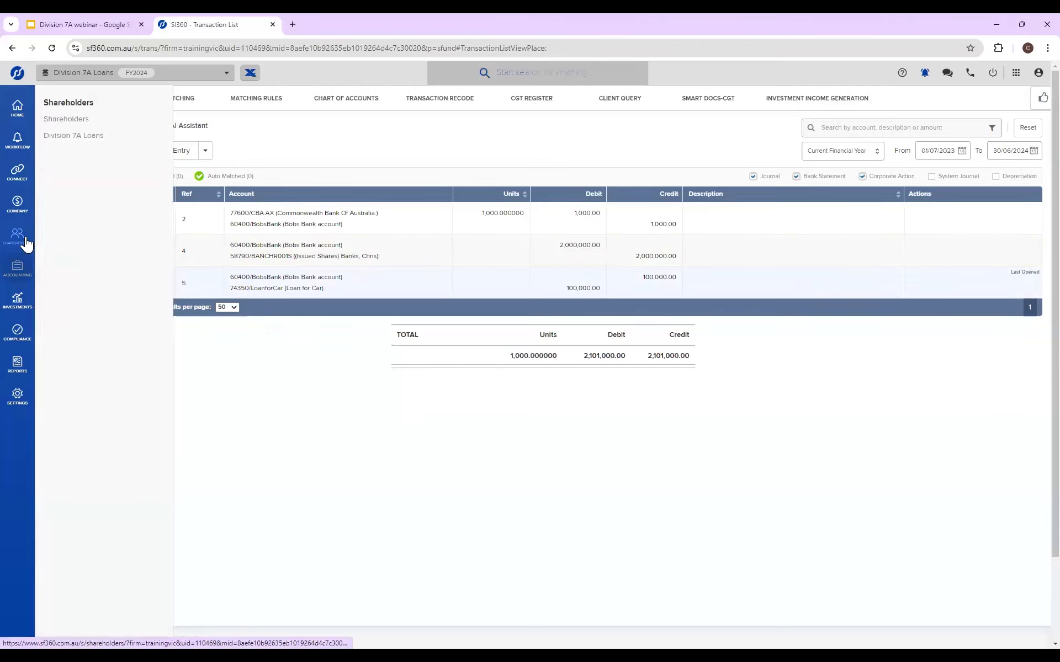
Step: Create the 2024 loan "Loan for Car" for Division 7A Loans: Unsecured (7 Years), account 74350/LoanforCar, interest account 25000/LoanforCar, the borrowing shareholder, liability account 87100 - CARLoan
left_click(74, 137)
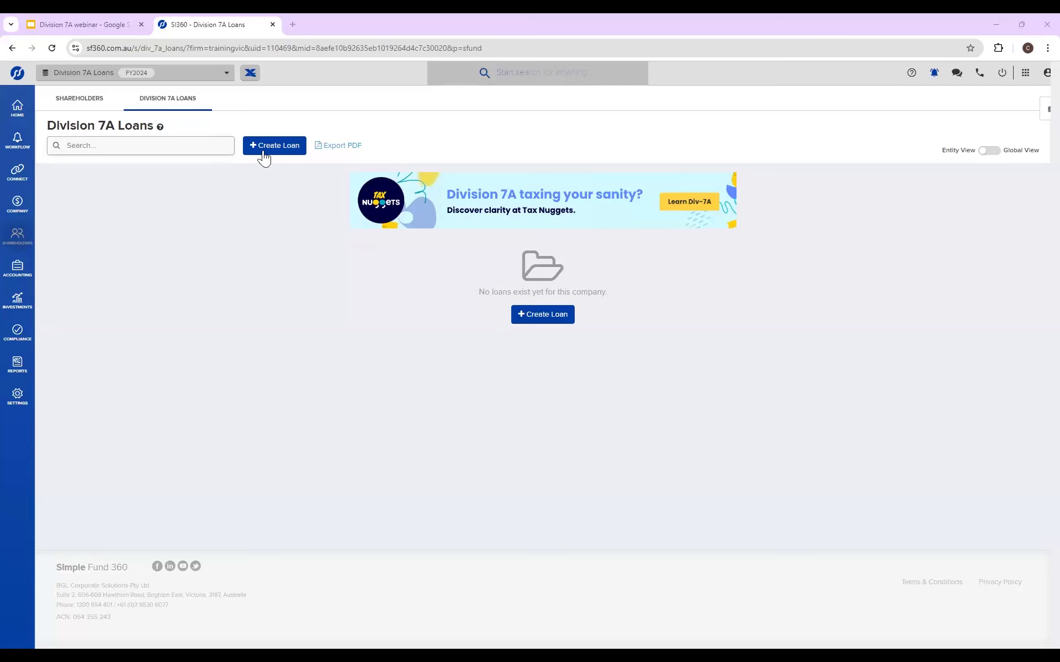
left_click(533, 317)
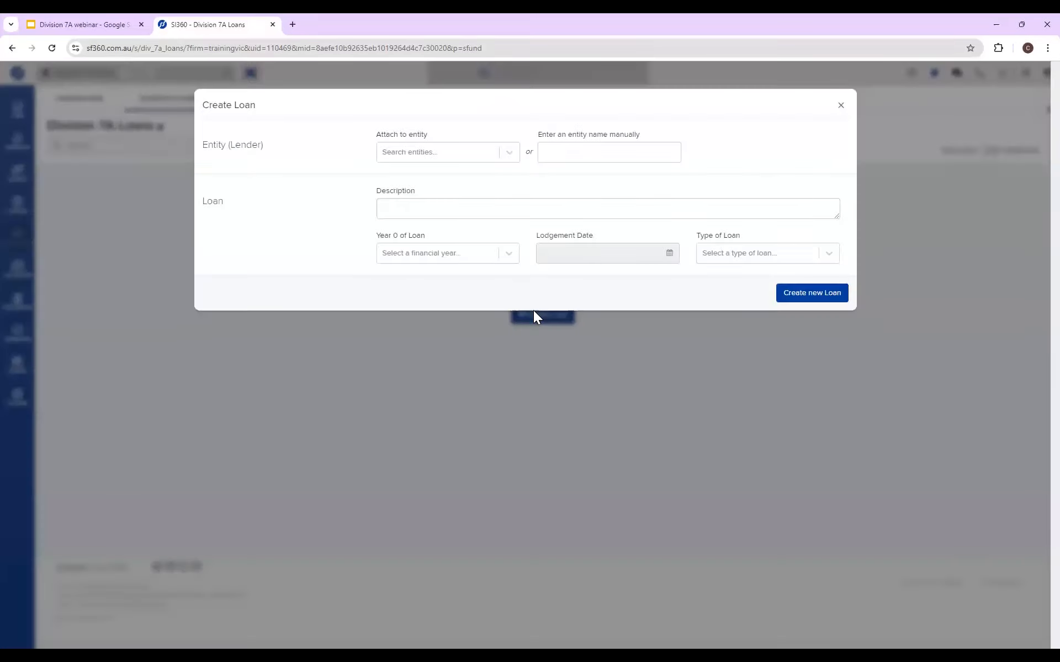
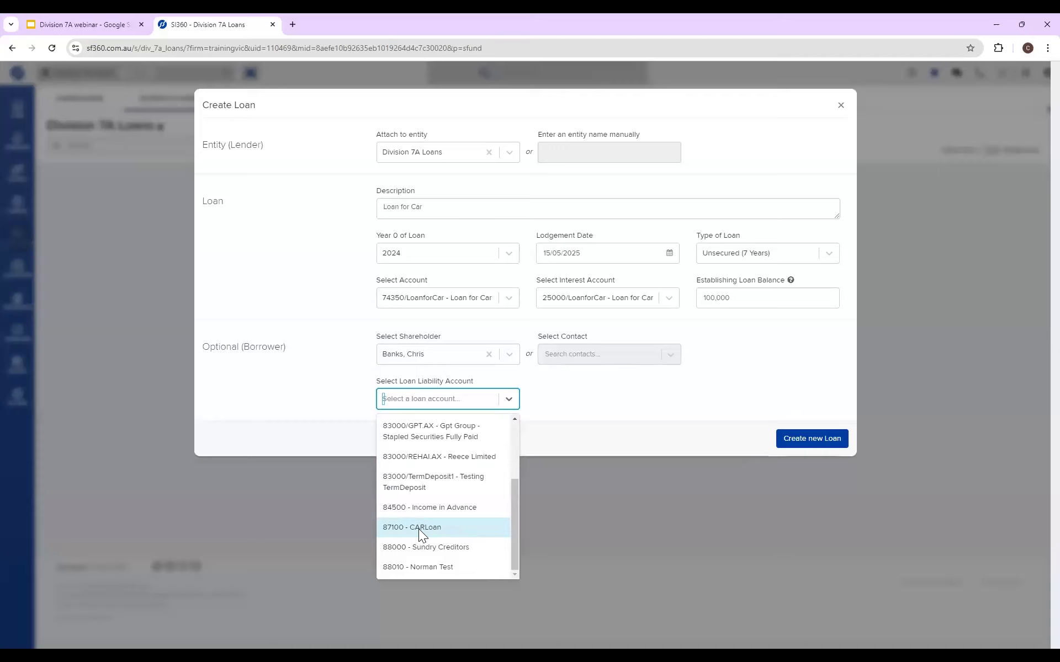
left_click(418, 528)
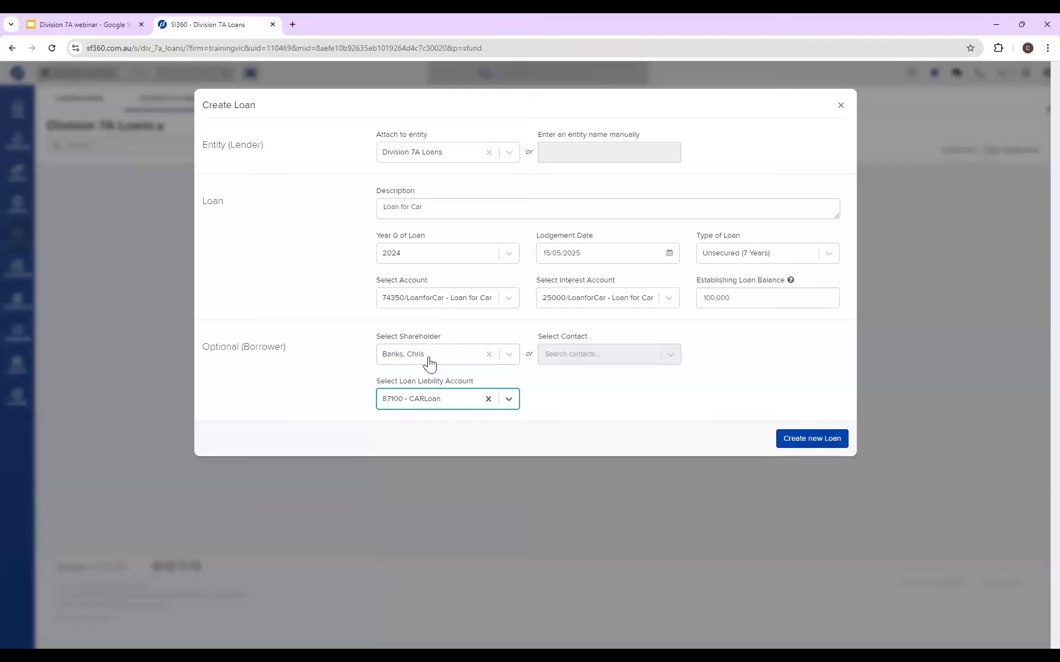
left_click(789, 440)
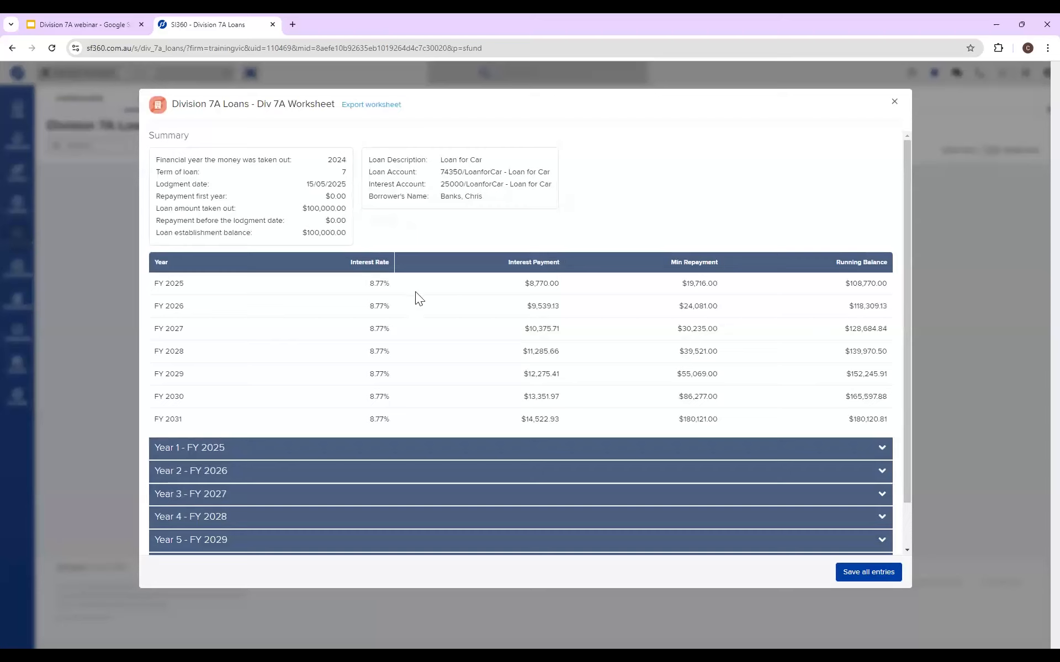
Step: Check the loan worksheet's yearly schedule against the Interest Calculation slide in Google Slides, and save all worksheet entries before closing it
left_click_drag(162, 283, 596, 423)
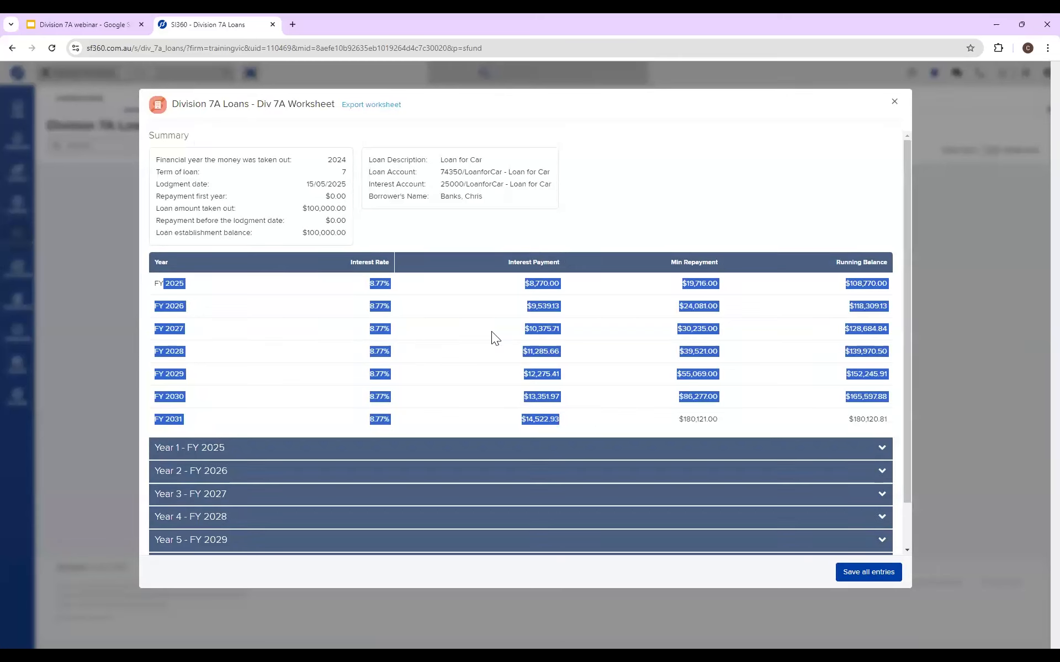
left_click(534, 286)
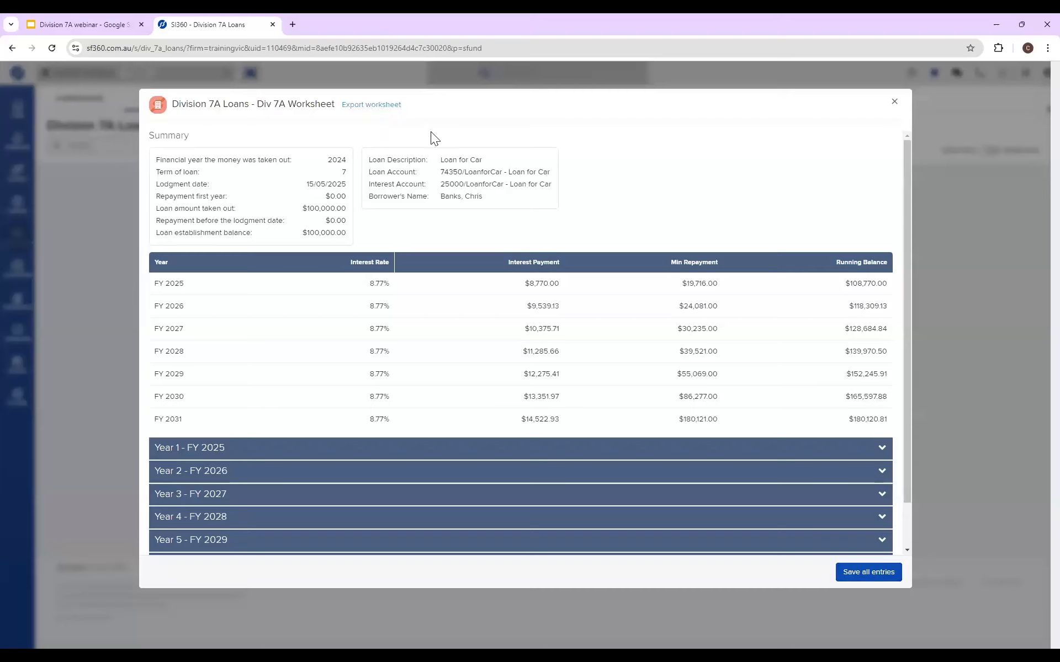
left_click(97, 32)
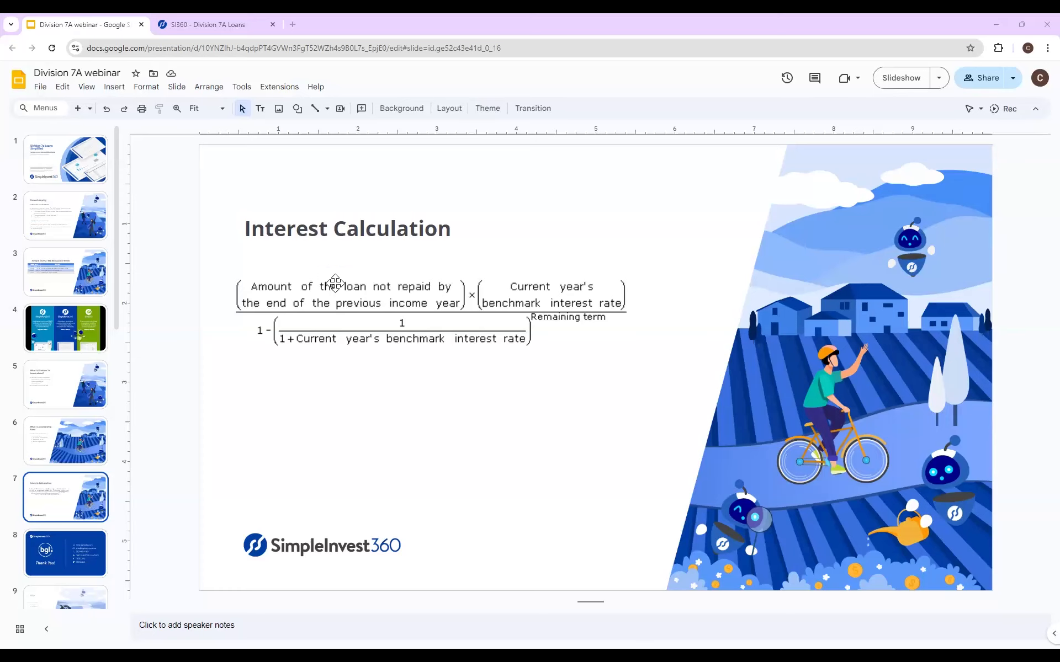
left_click(221, 25)
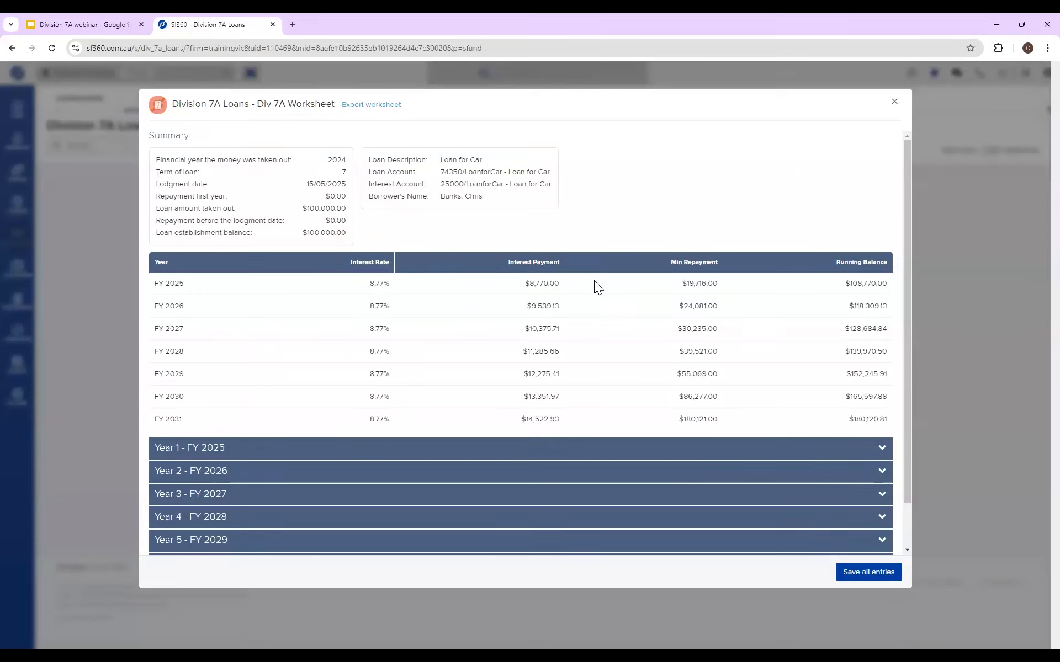
left_click(862, 571)
left_click(880, 574)
left_click(894, 101)
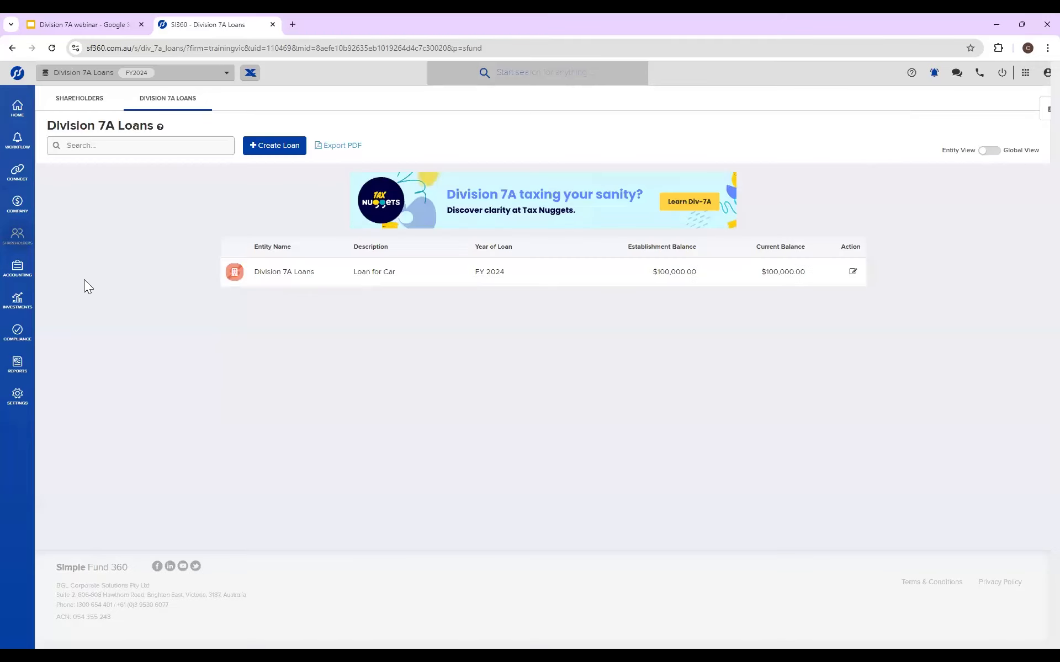
Step: Complete the taxable income and dividend stages of FY 2024 period compliance, skipping the inter-entity journals
mouse_move(20, 334)
left_click(74, 135)
left_click(362, 248)
scroll(693, 370, "down", 4)
left_click(805, 471)
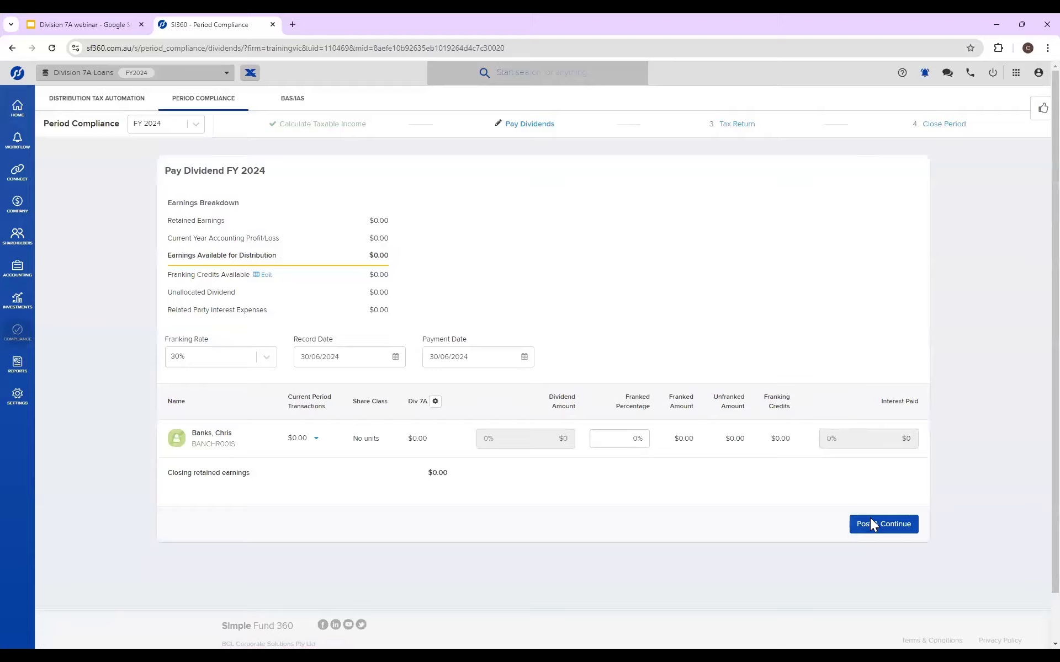
left_click(871, 521)
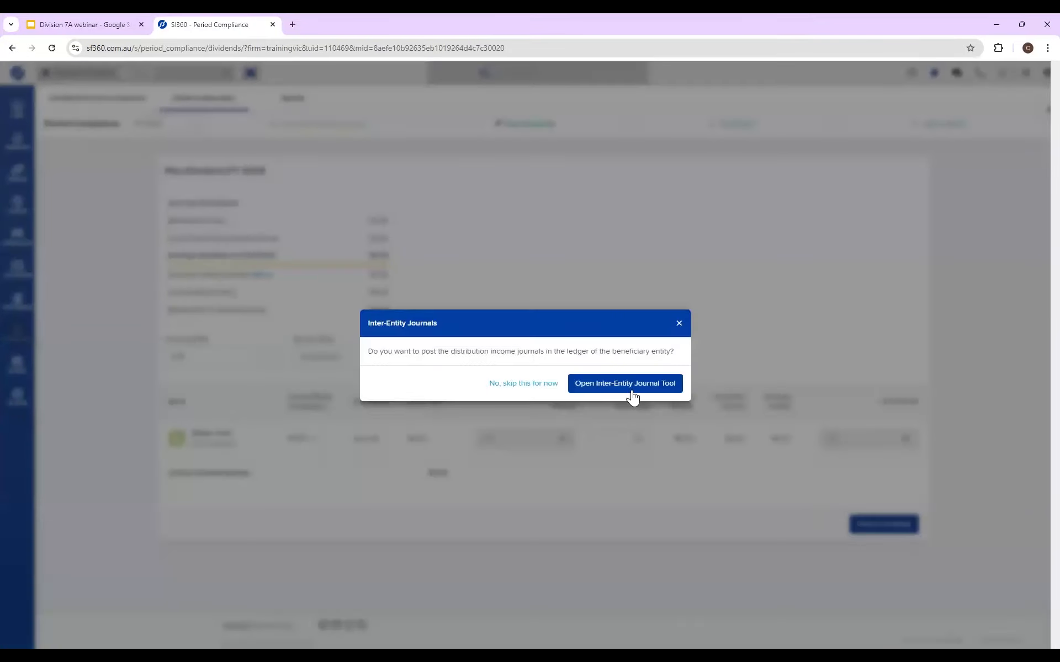
left_click(520, 385)
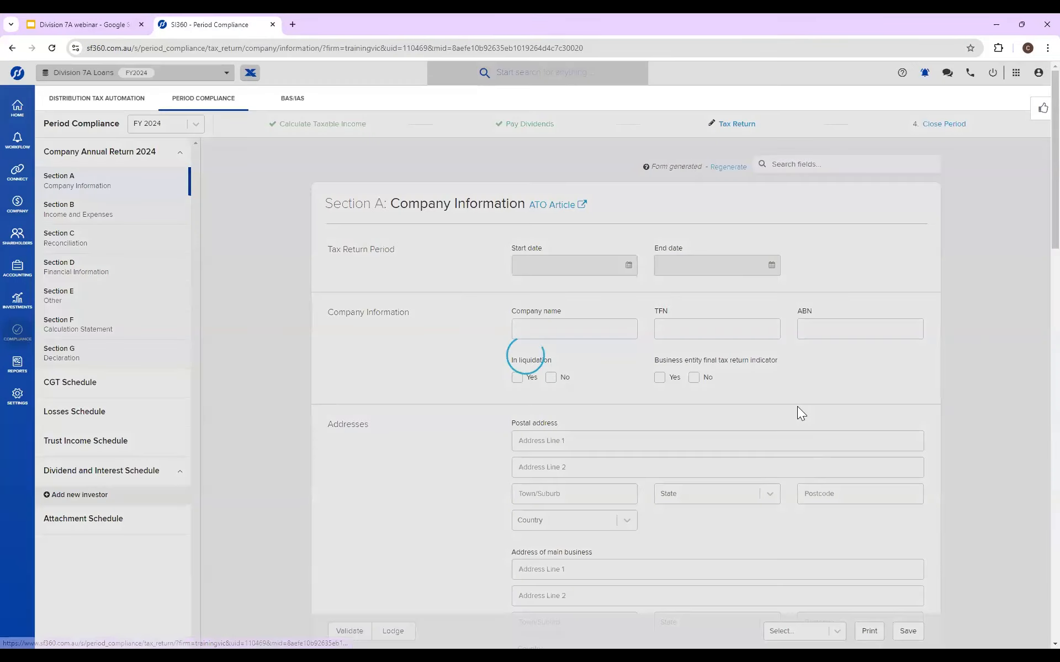
Step: Set the FY 2024 company tax return's status to manually lodged and save the return
scroll(851, 494, "down", 6)
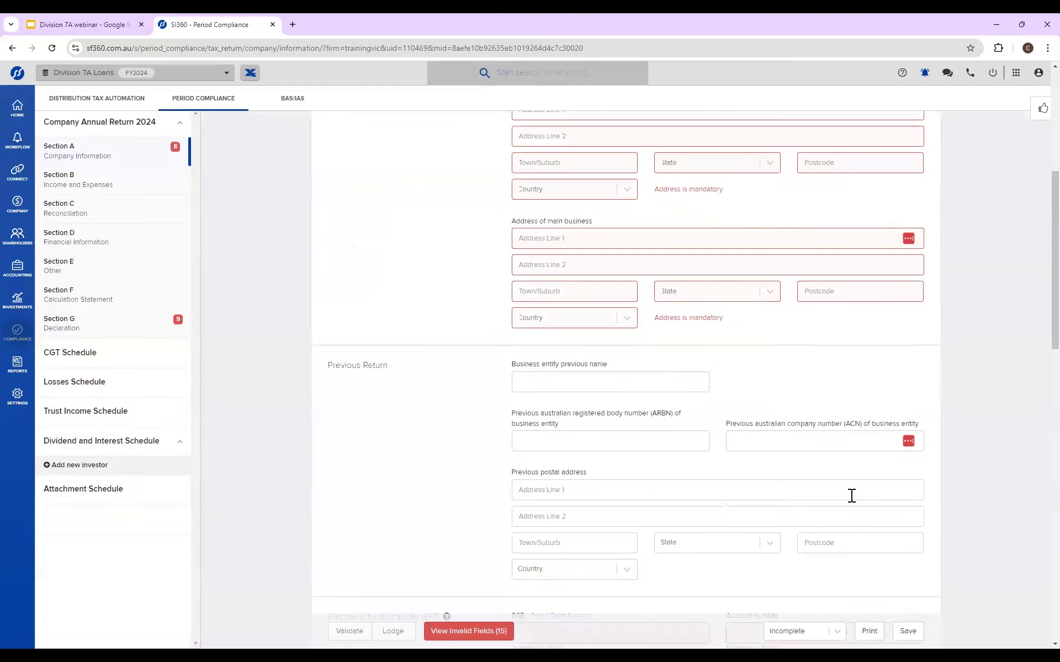
left_click(812, 635)
left_click(810, 470)
left_click(907, 631)
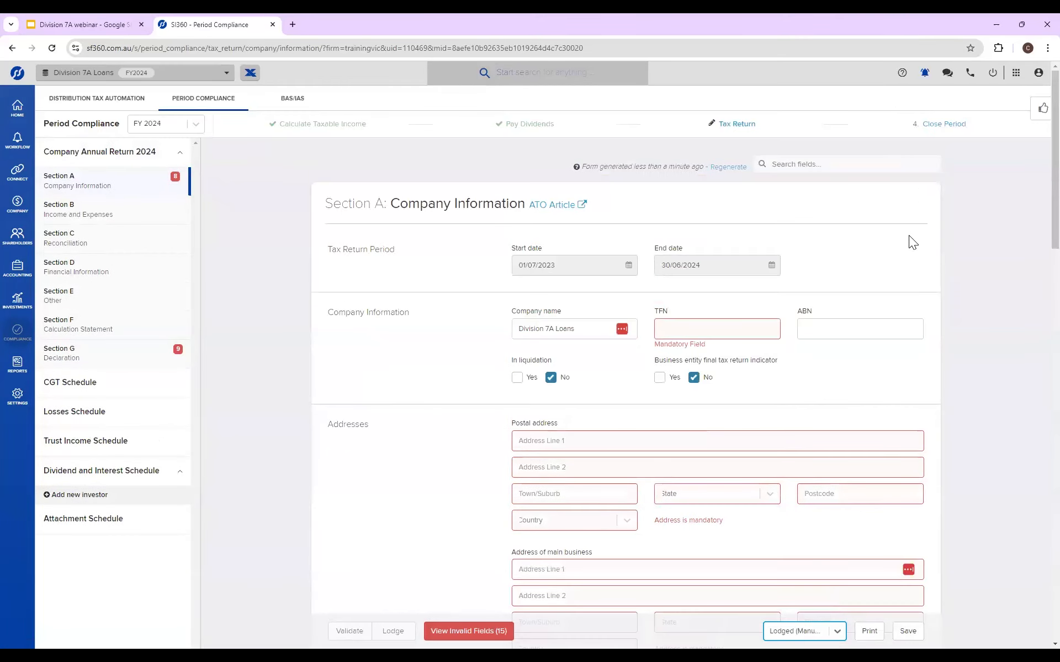
Step: Close the FY 2024 period and finish the period compliance process
left_click(929, 127)
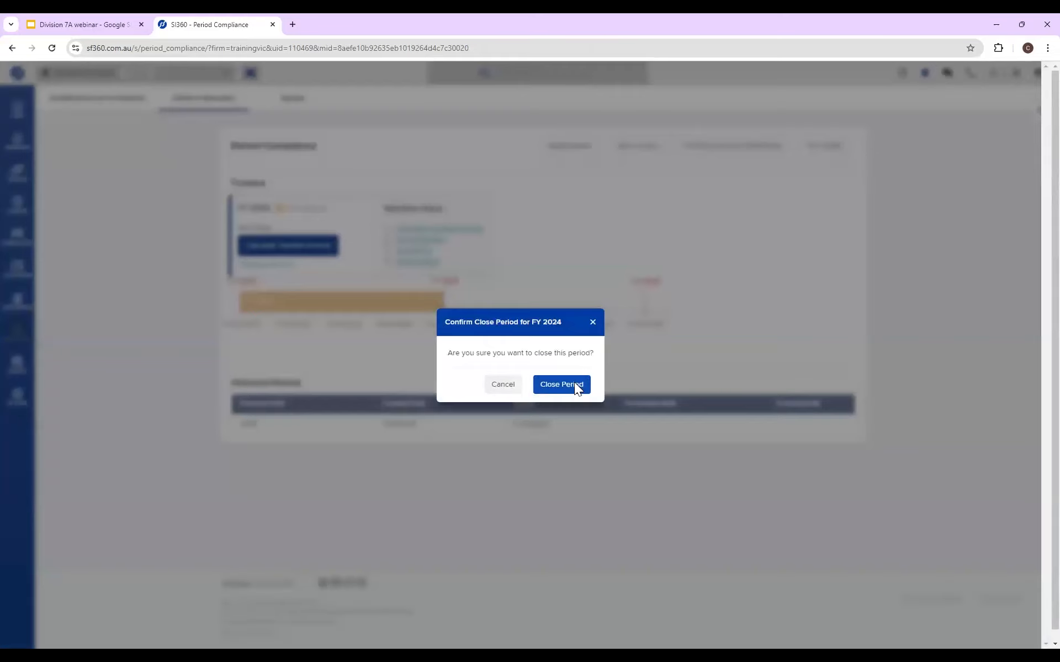
left_click(574, 382)
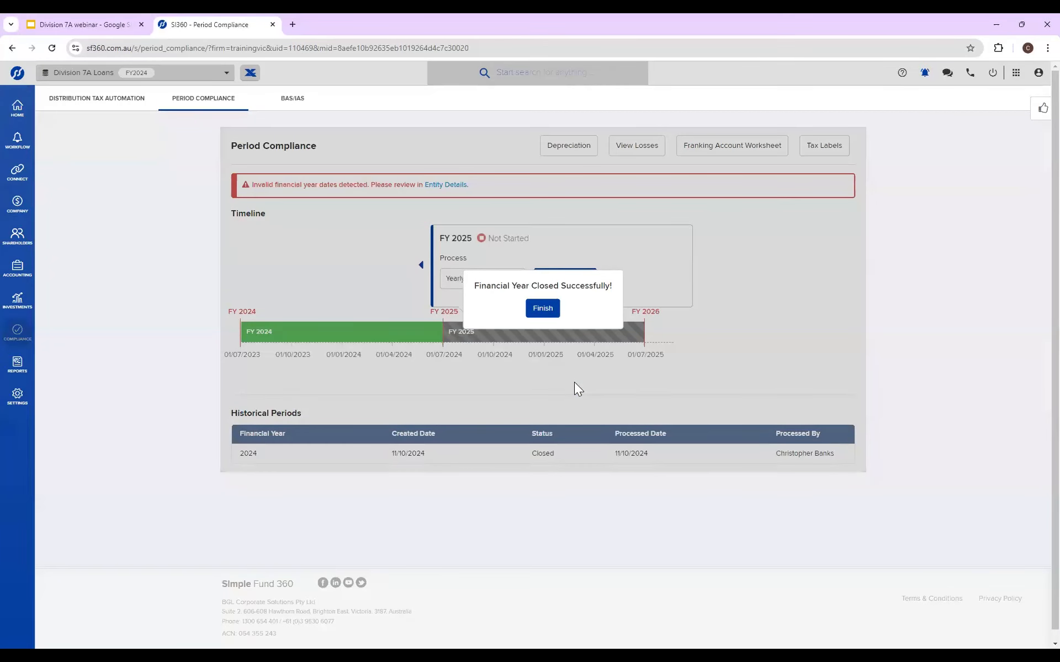
left_click(545, 312)
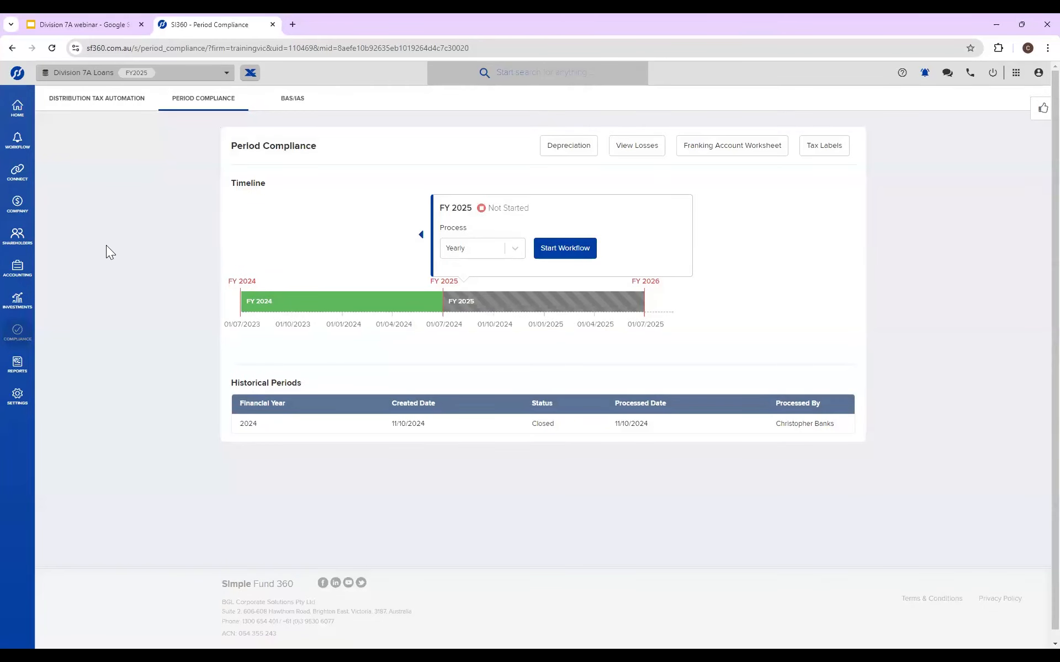
Step: Start a new bank statement transaction from the transaction list and date it 01/07/2024
mouse_move(17, 269)
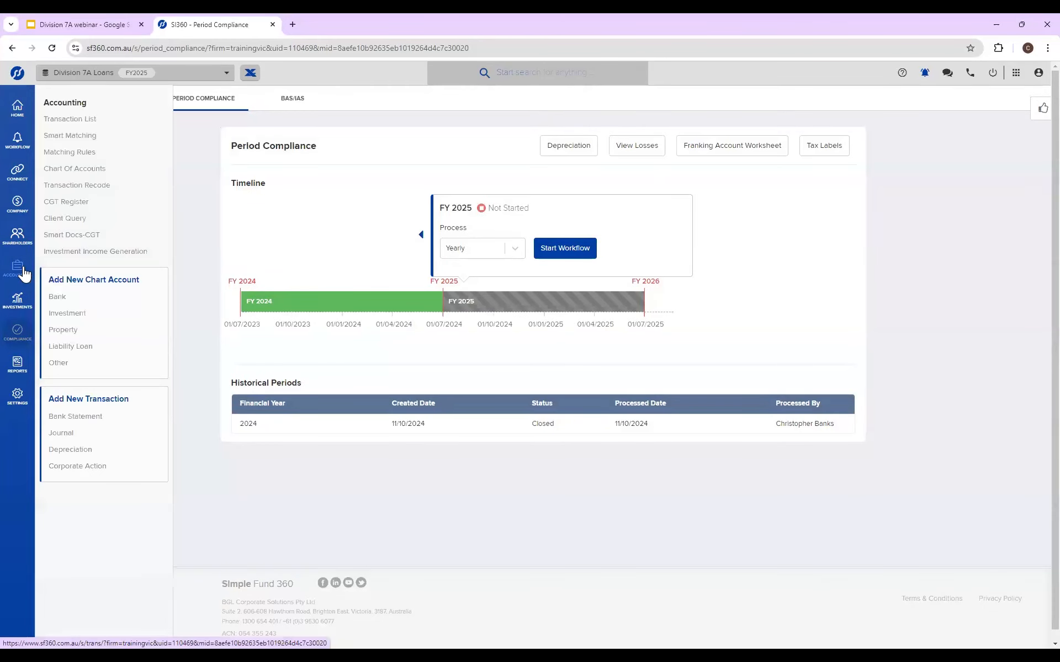
left_click(88, 120)
left_click(86, 152)
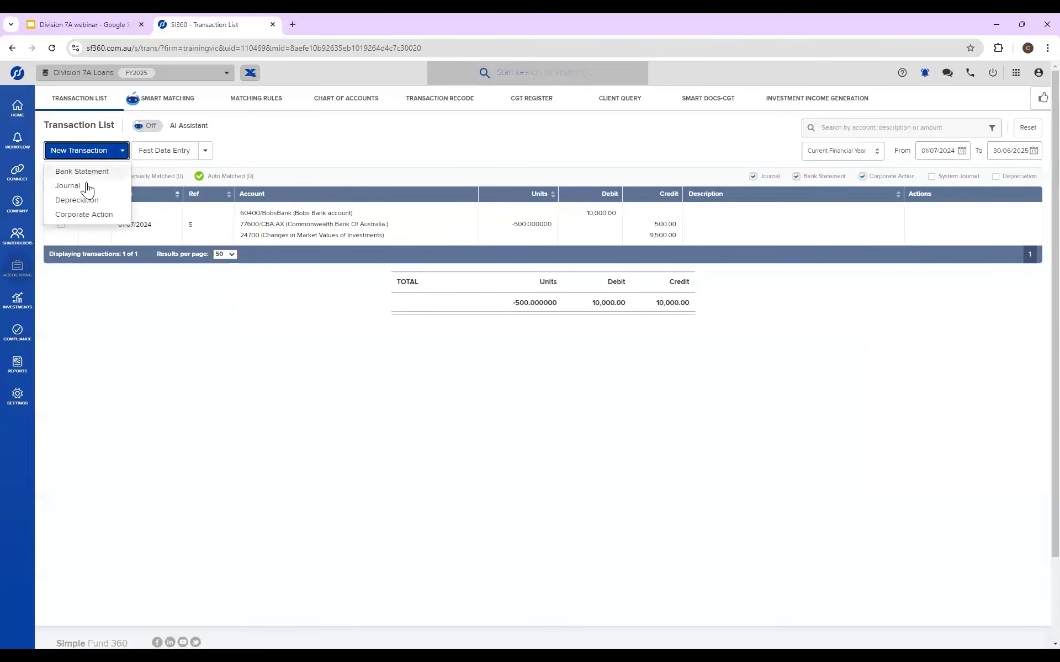
left_click(90, 174)
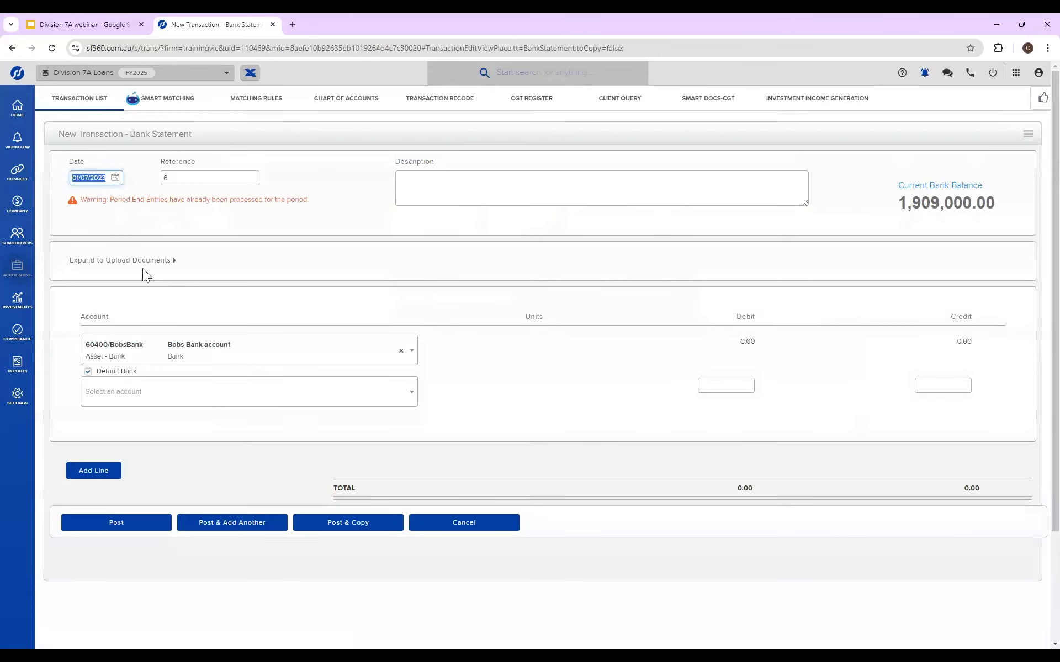
left_click(109, 182)
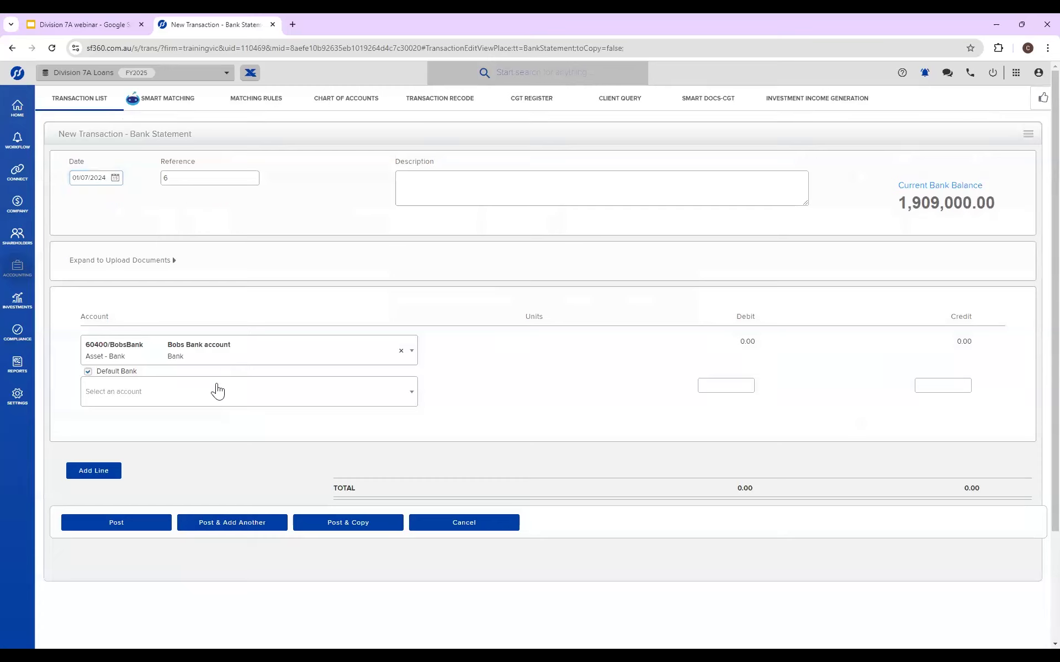
Step: Credit 10,000 to the 74350/LoanforCar account against the default bank account and post the transaction
left_click(216, 392)
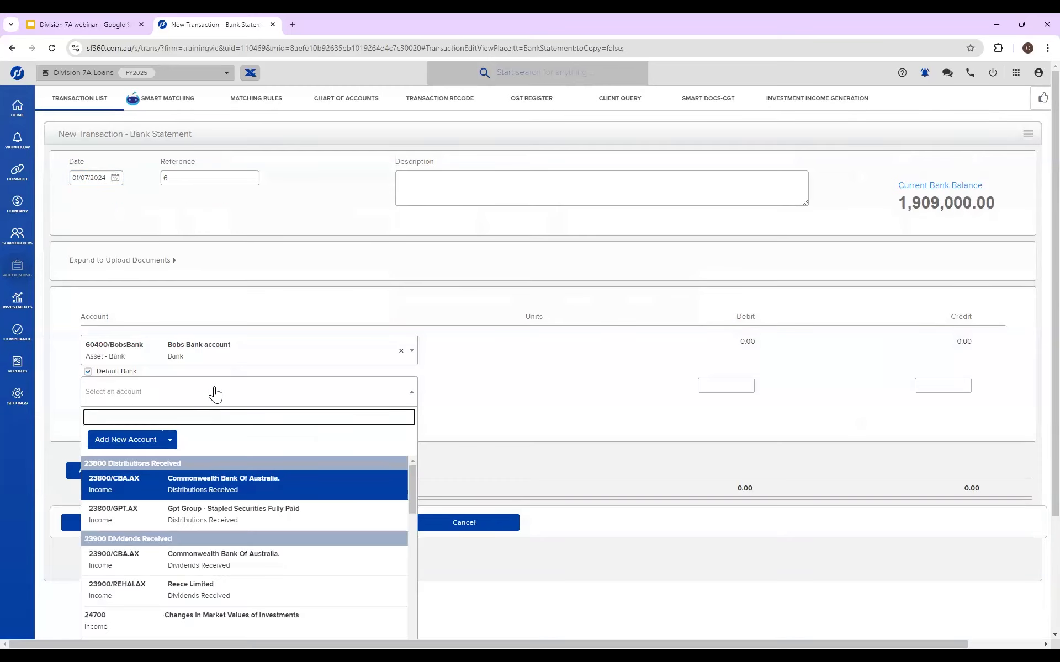
type("7")
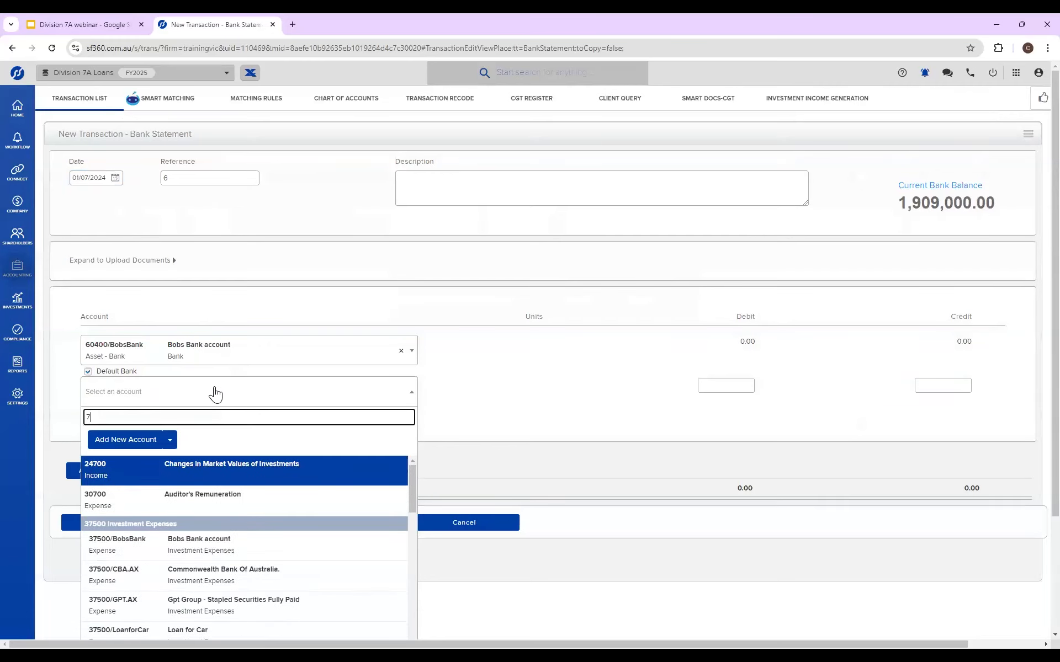
type("43")
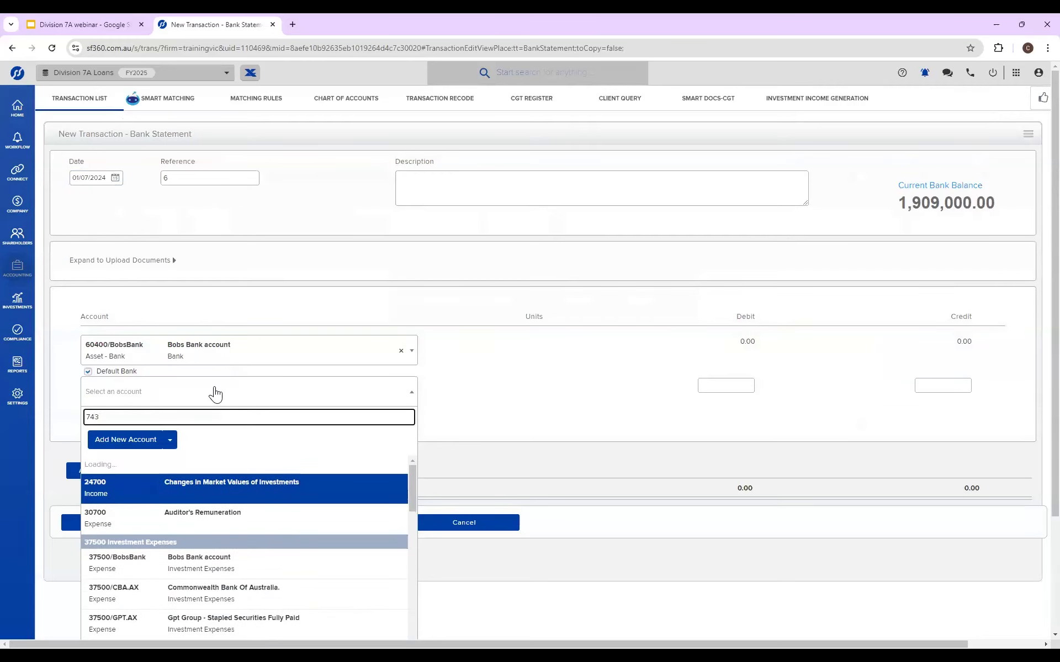
left_click(202, 495)
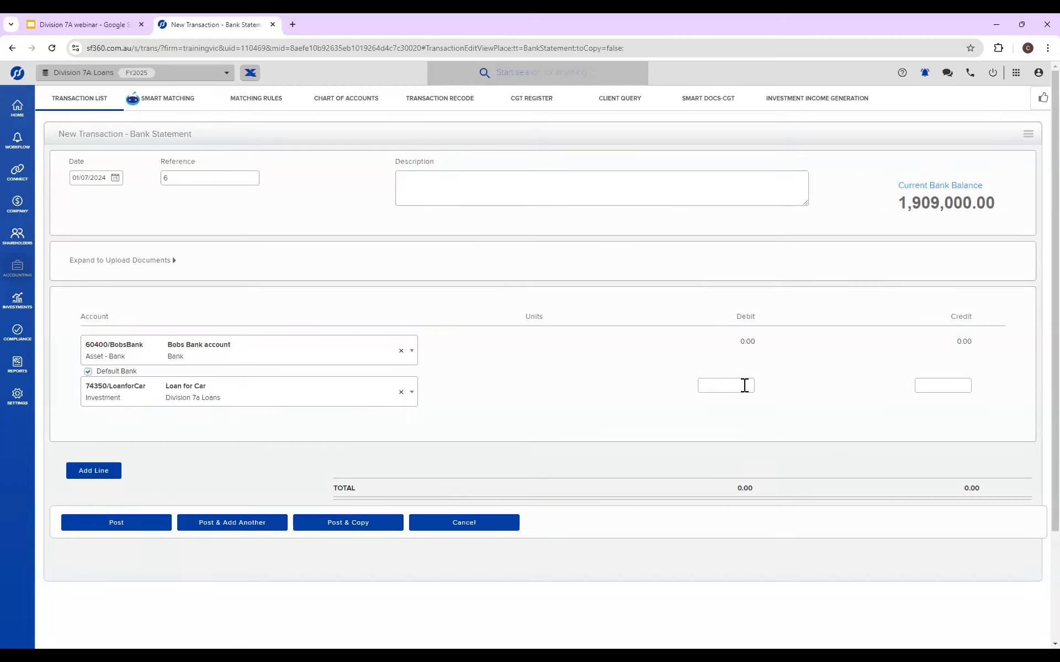
left_click(922, 384)
type("10,000")
left_click(842, 443)
left_click(147, 527)
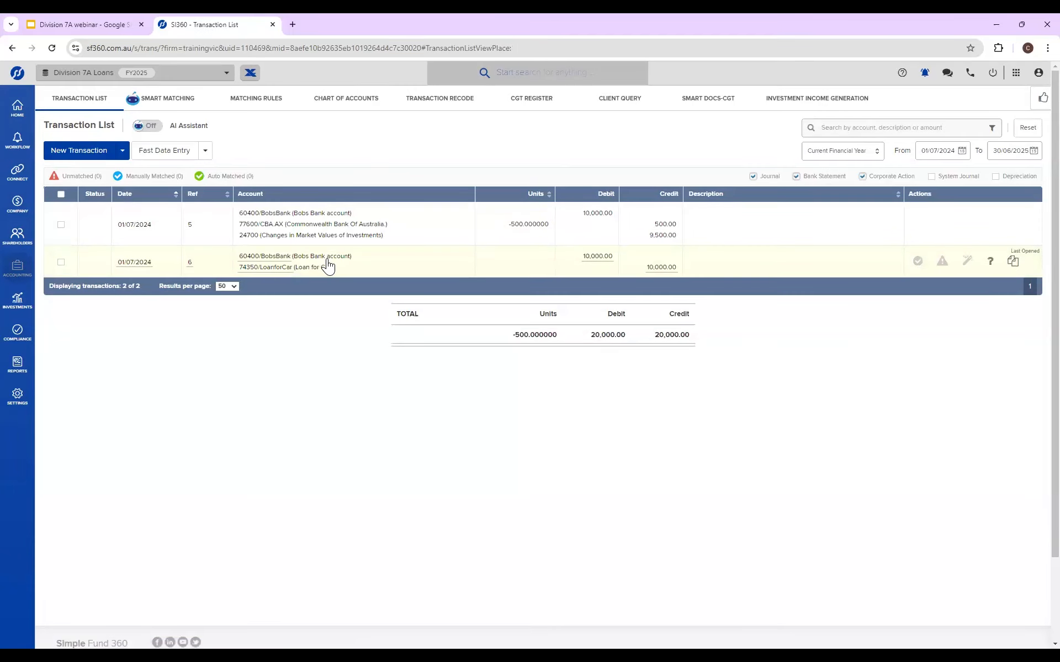
Step: Open the Loan for Car worksheet from the Division 7A loans and refresh the system repayments for Year 1 - FY 2025
mouse_move(19, 234)
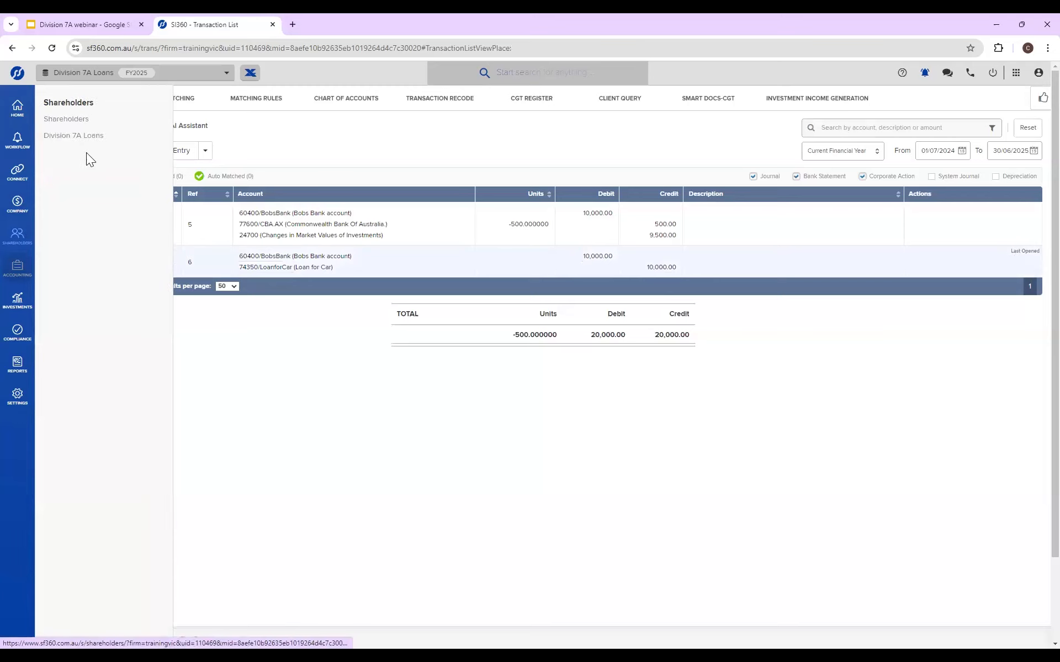
left_click(88, 136)
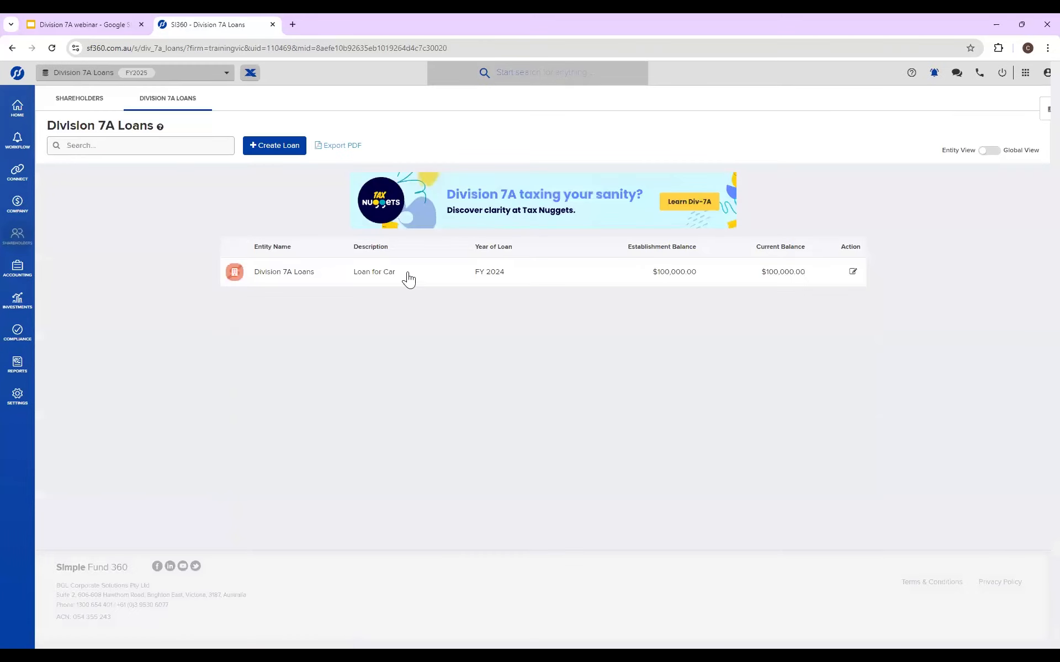
left_click(447, 282)
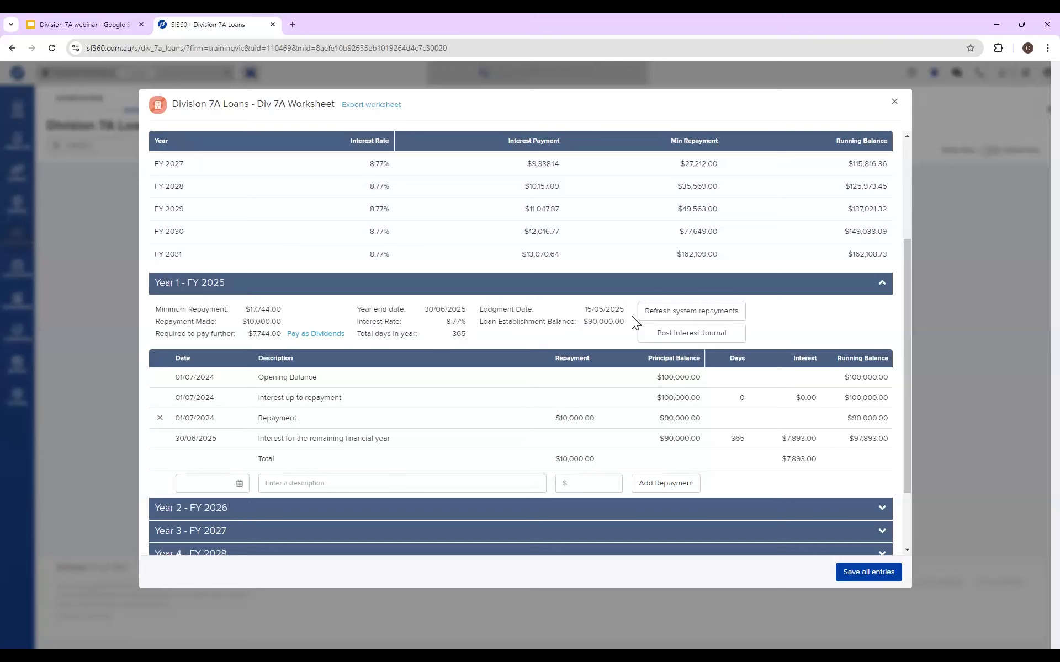
left_click(667, 310)
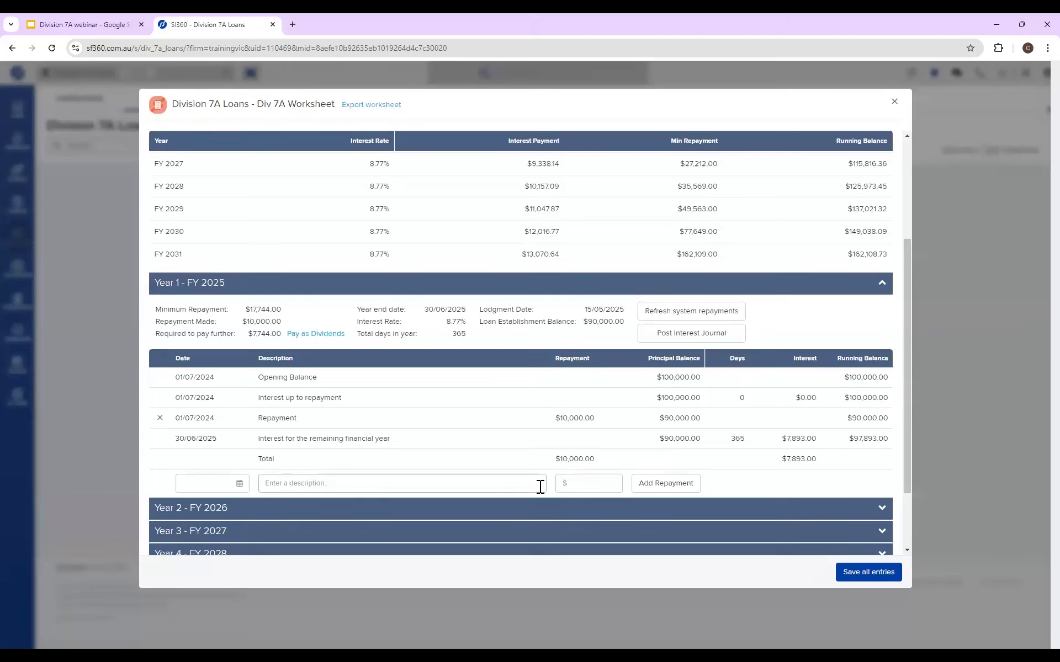
Step: Review the recalculated yearly schedule and post the interest journal for Year 1 - FY 2025
scroll(514, 440, "up", 3)
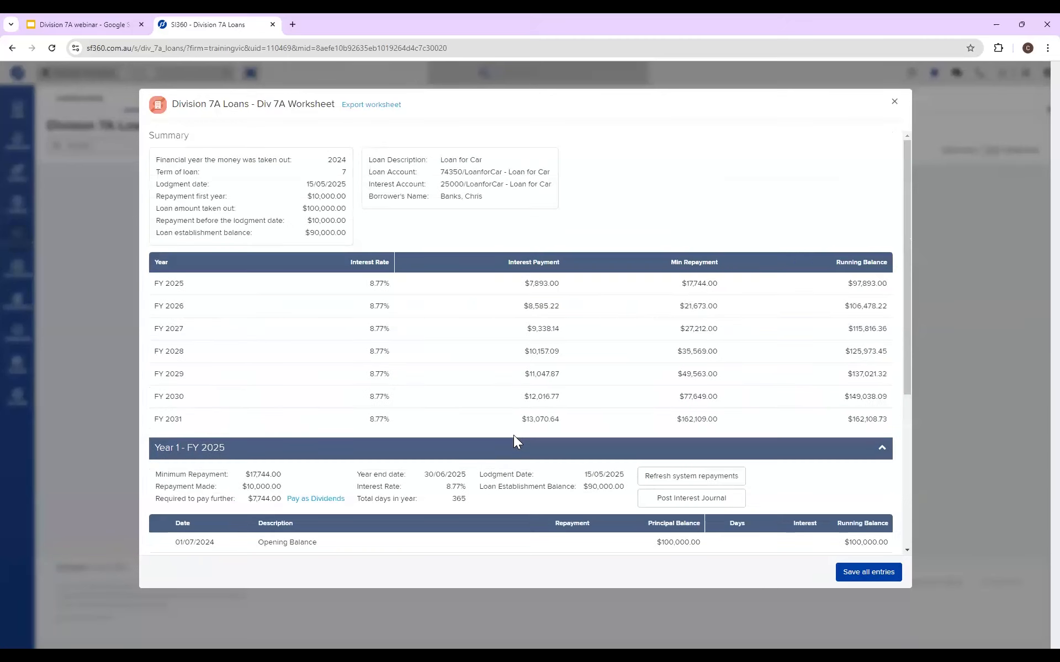
scroll(513, 435, "down", 2)
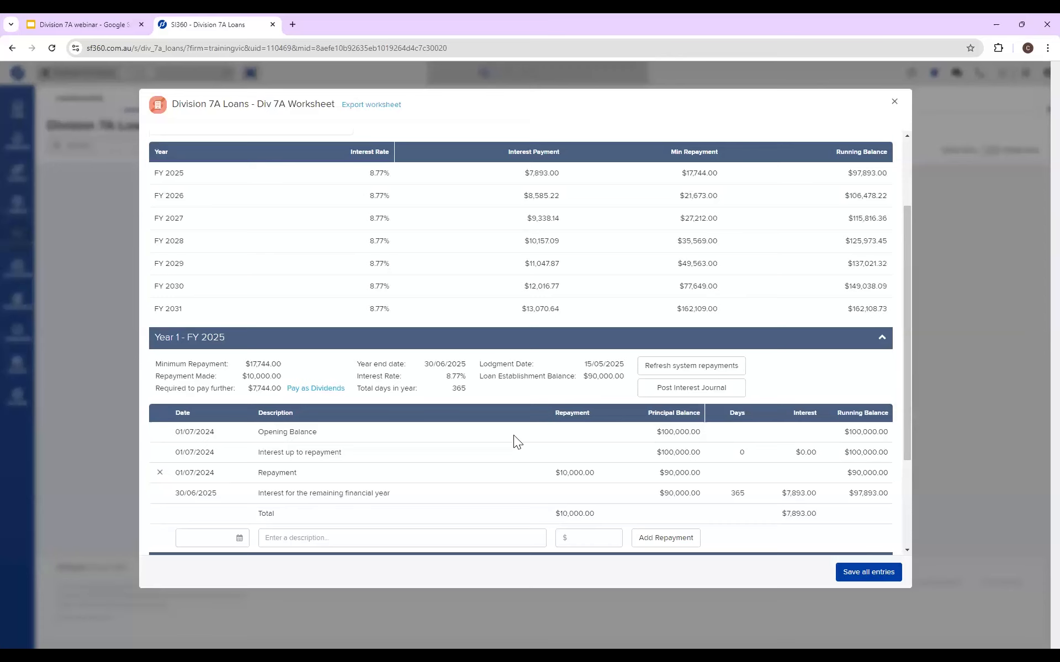
scroll(514, 435, "down", 1)
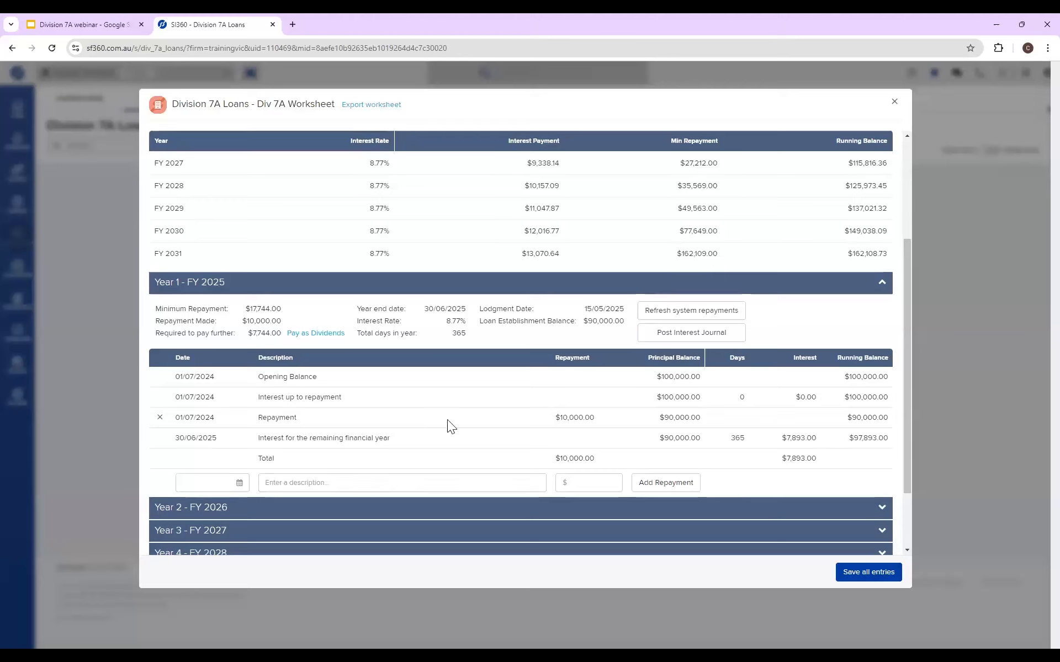
left_click(655, 336)
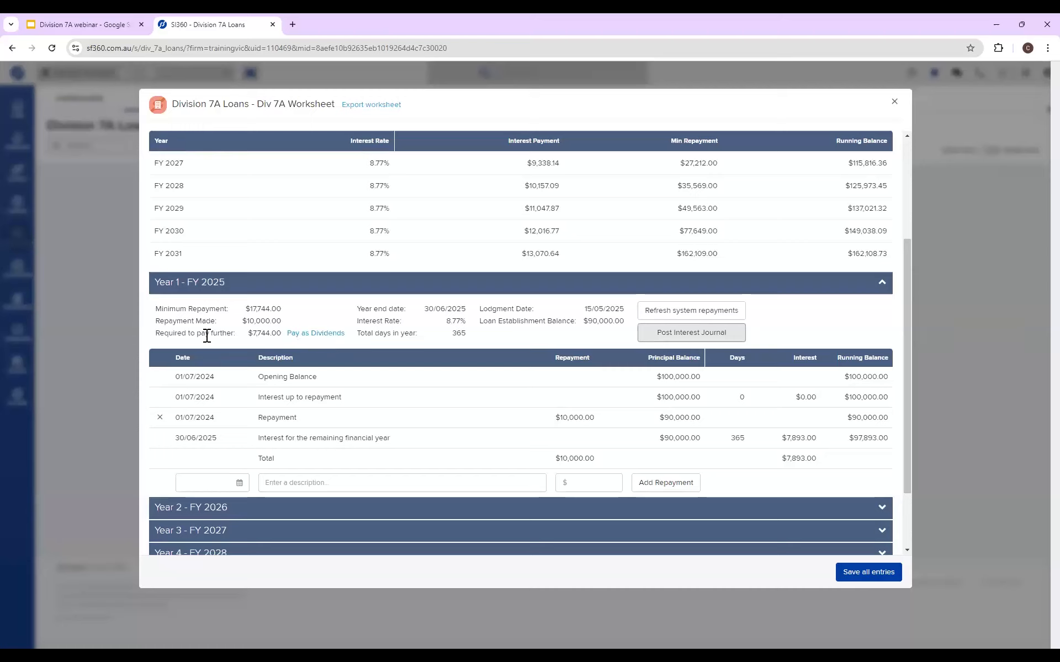
Step: Pay the outstanding Year 1 - FY 2025 repayment of $7,744 as dividends, post the dividend journal and save all worksheet entries
left_click(297, 335)
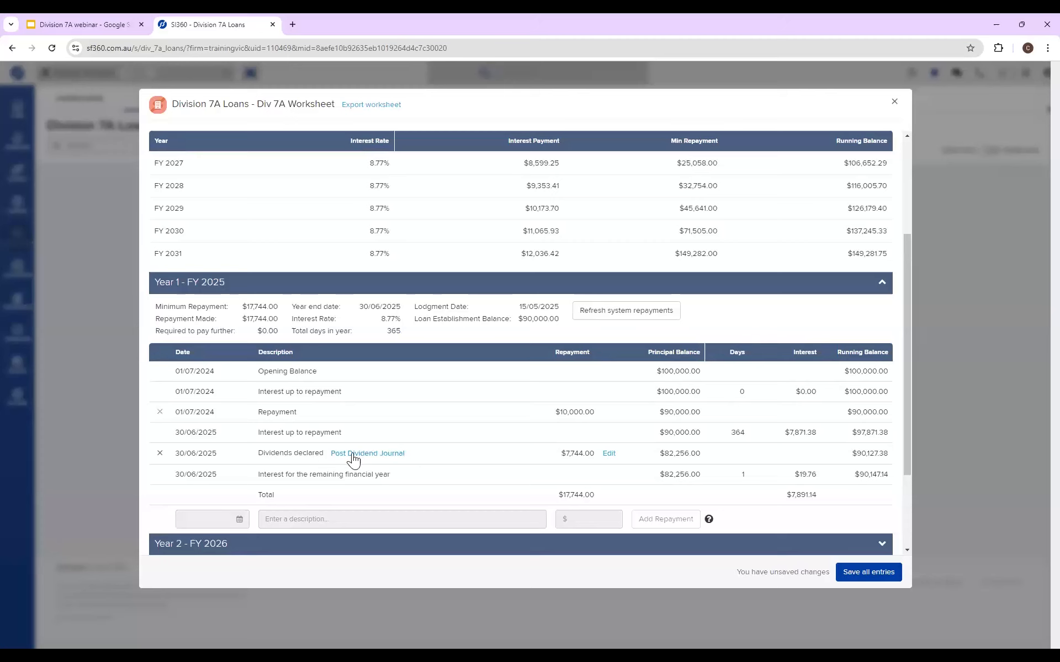
left_click(354, 453)
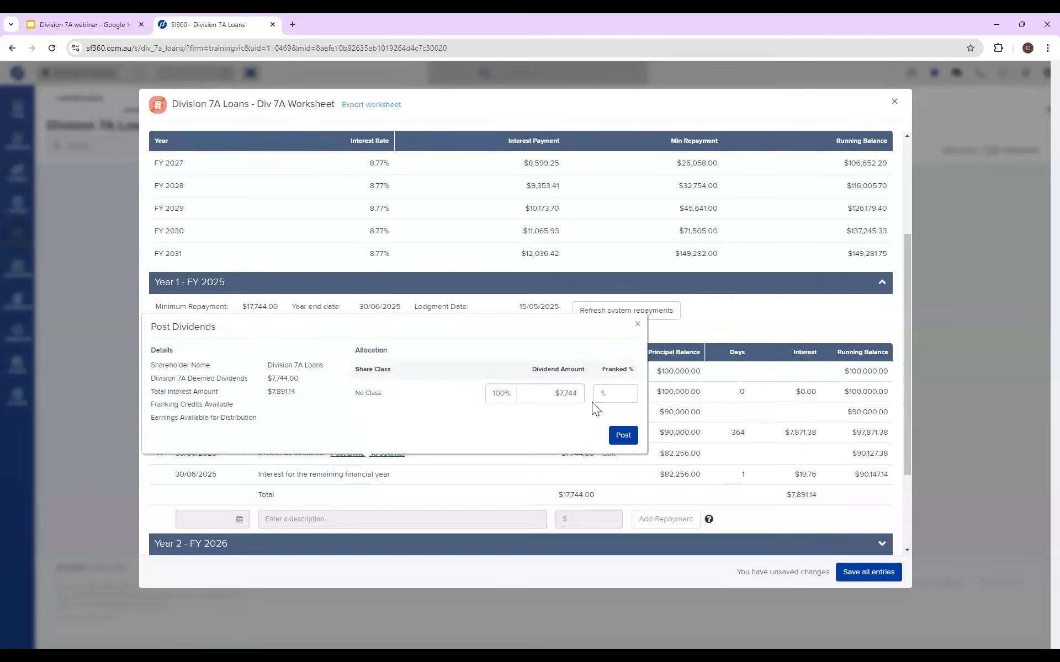
left_click(624, 435)
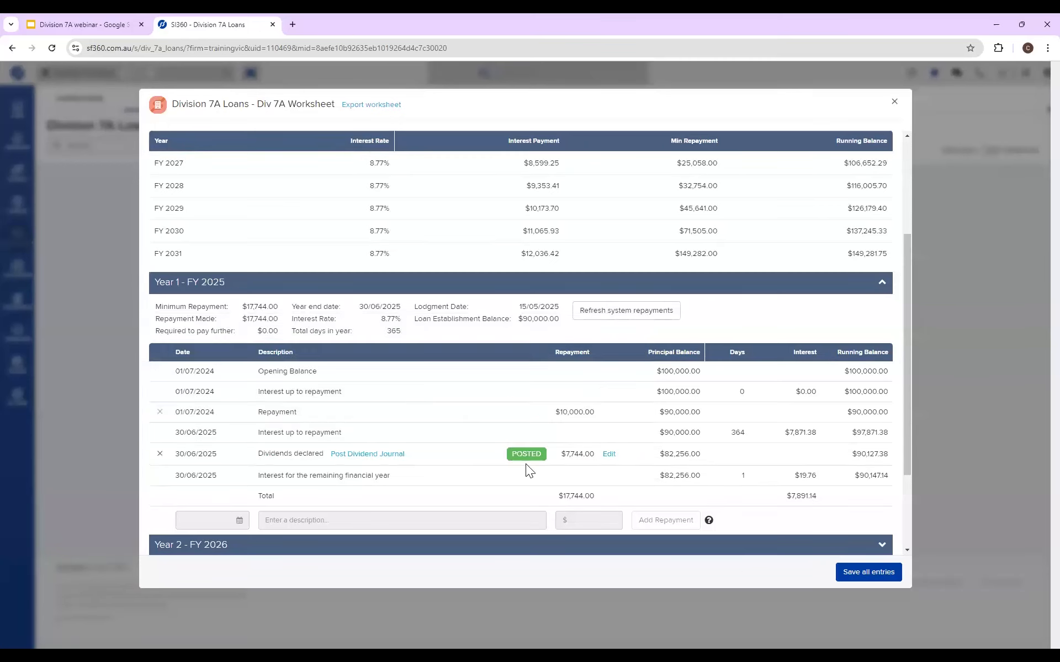
left_click(869, 574)
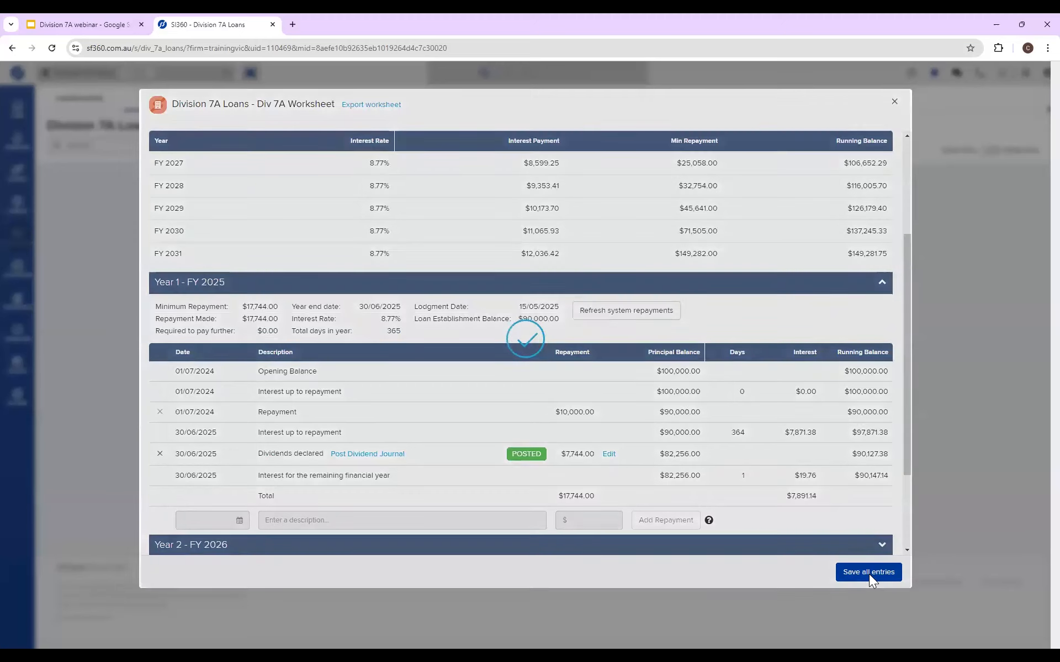
left_click(894, 102)
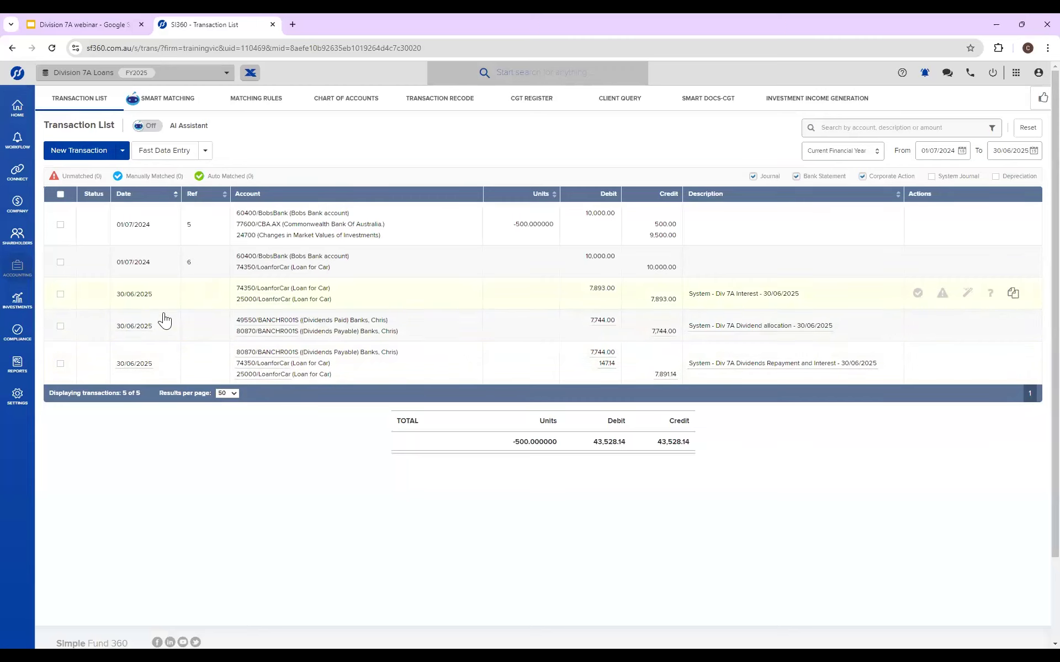
Step: Start the yearly Period Compliance workflow for FY 2025, review the statement of taxable income, and save and post it
mouse_move(27, 336)
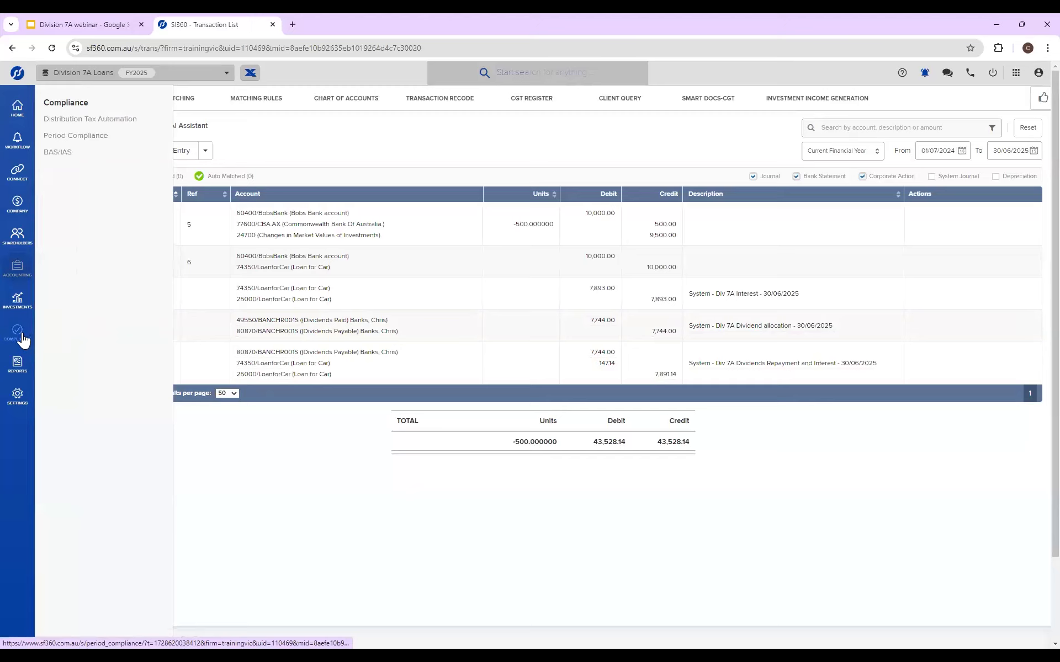
left_click(87, 136)
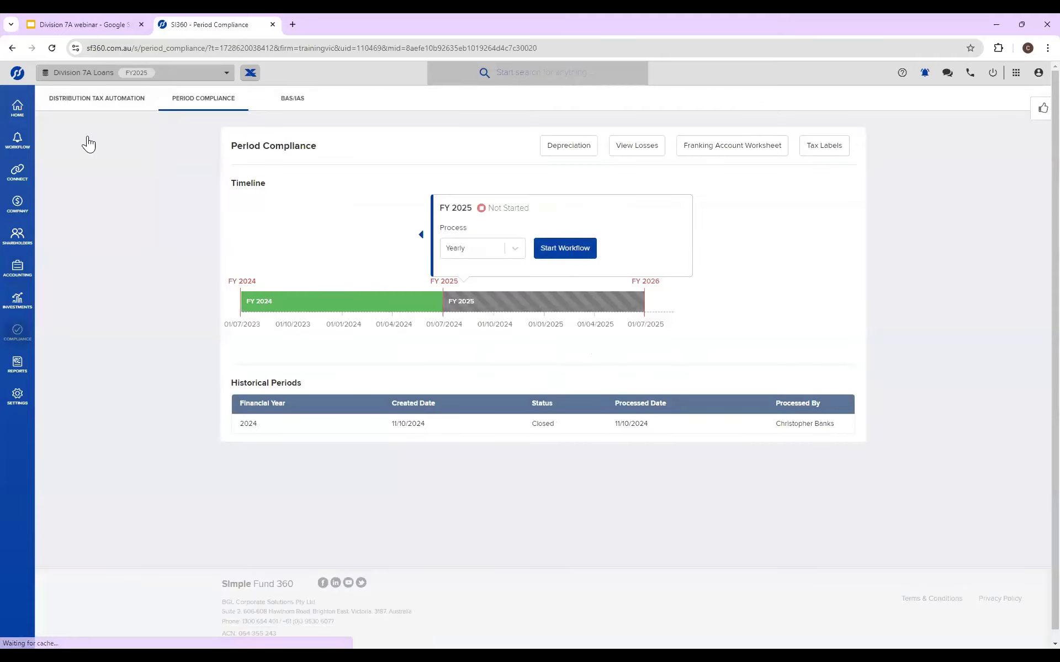
left_click(571, 249)
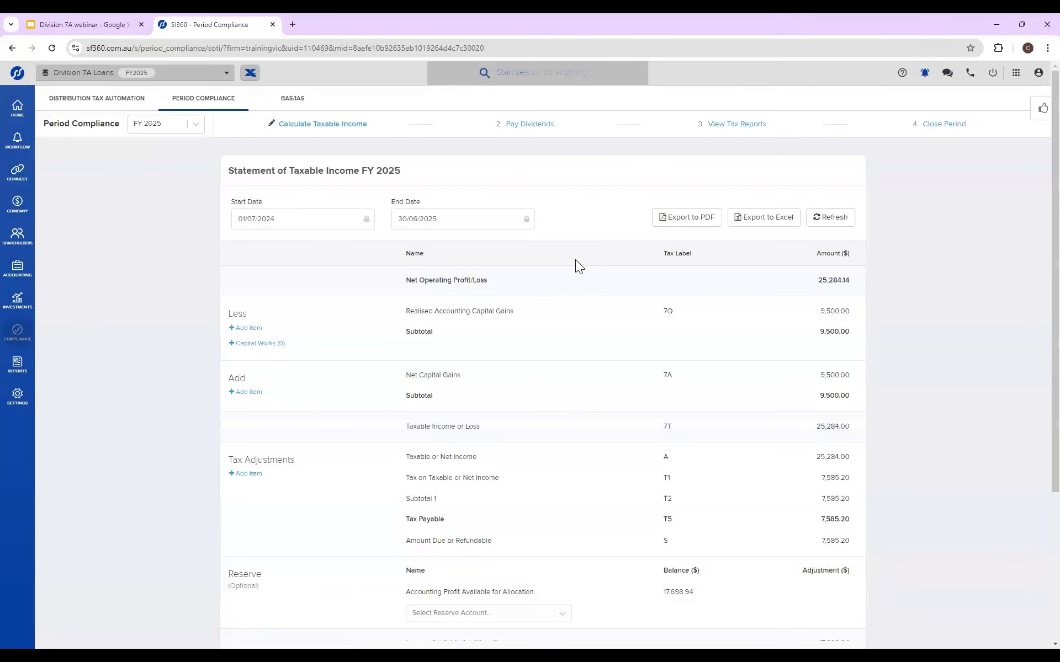
scroll(575, 259, "down", 5)
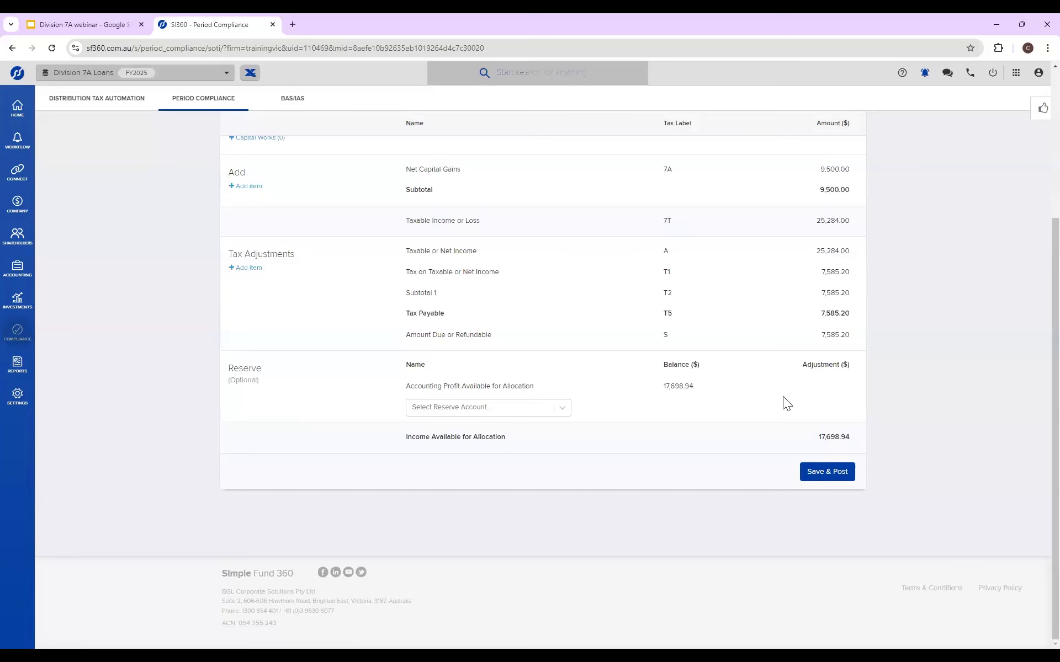
scroll(789, 419, "up", 3)
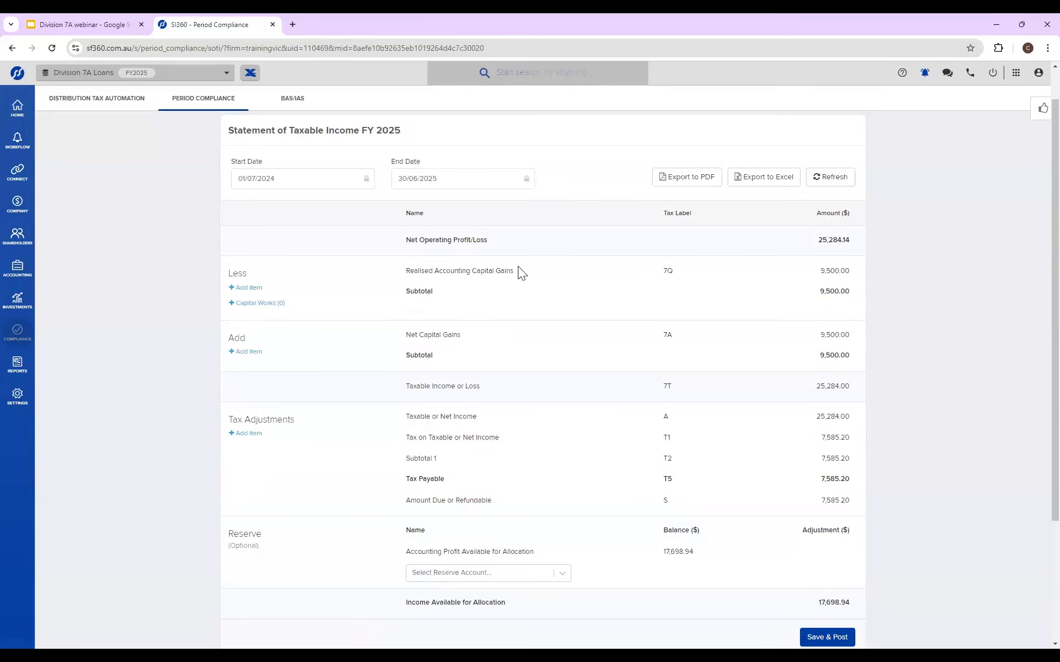
scroll(571, 265, "down", 2)
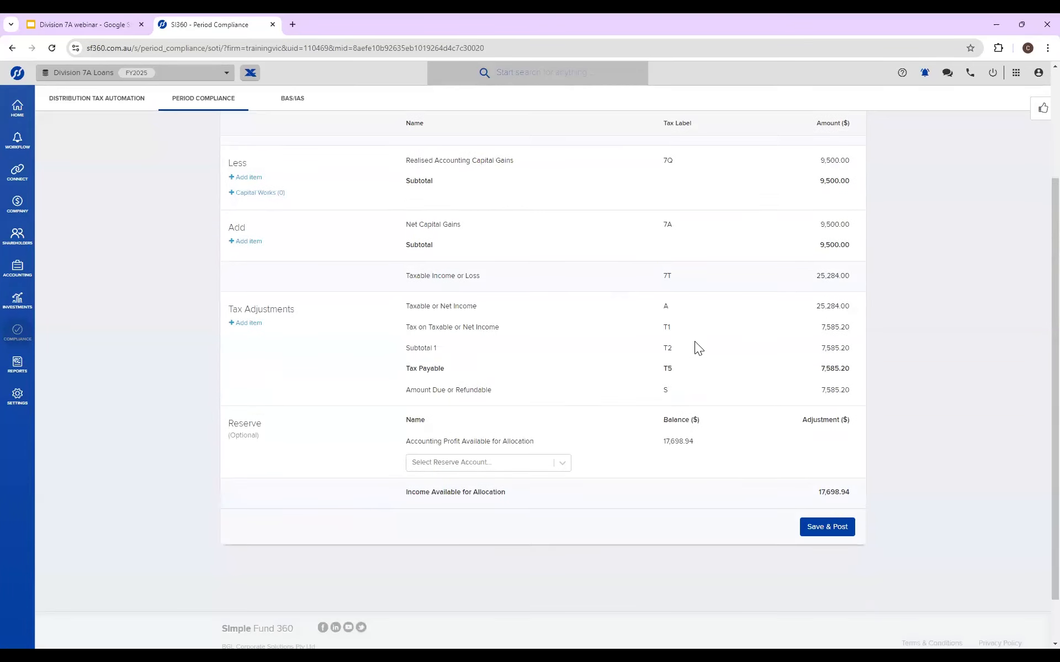
left_click(814, 531)
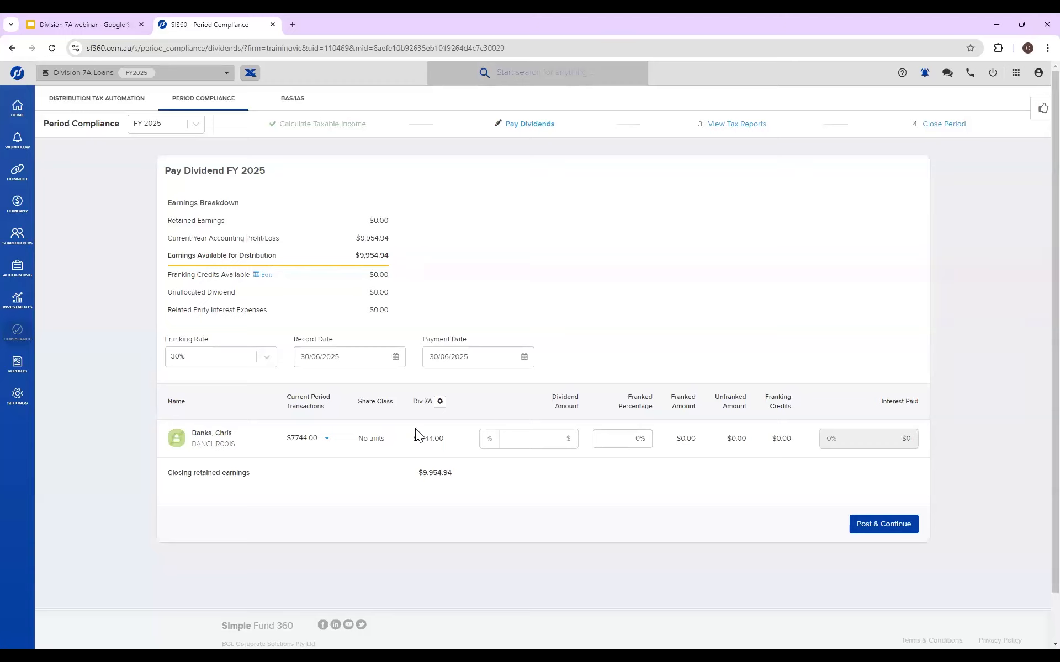
Step: Set the shareholder's FY 2025 dividend to 9,954.94, the full earnings available for distribution, post it and open the Inter-Entity Journal Tool
left_click_drag(391, 257, 368, 260)
right_click(368, 260)
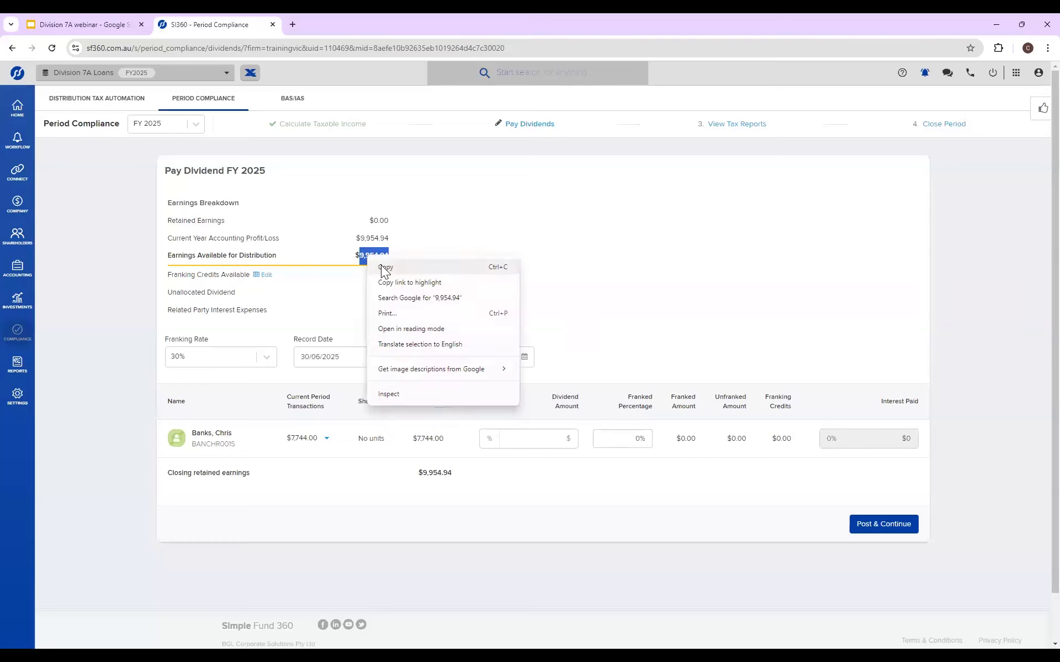
left_click(385, 268)
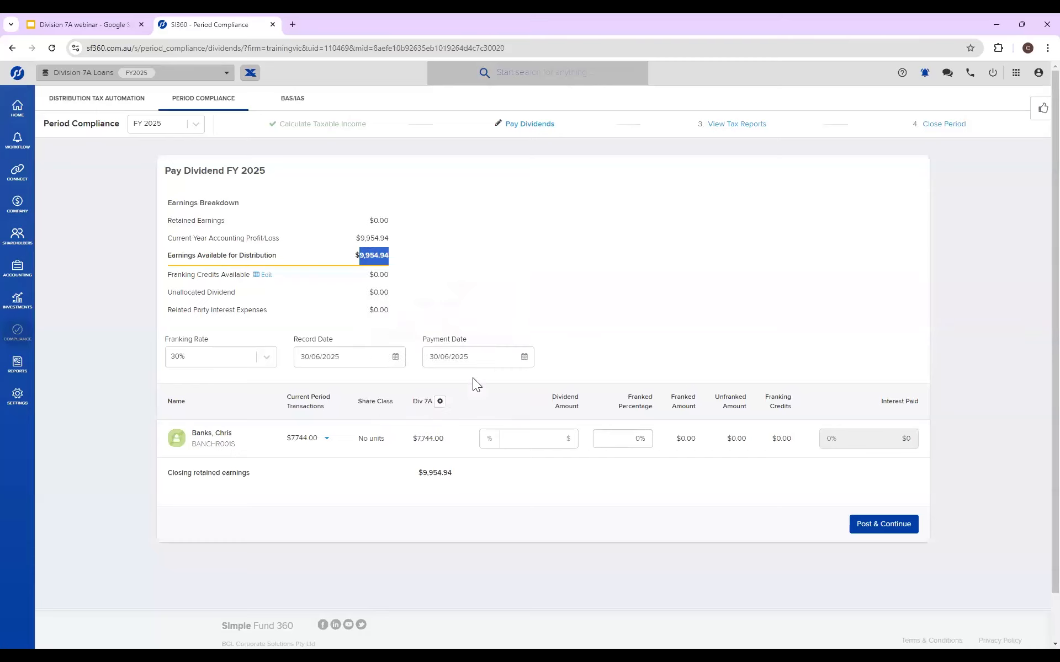
left_click(534, 441)
key("ctrl+v")
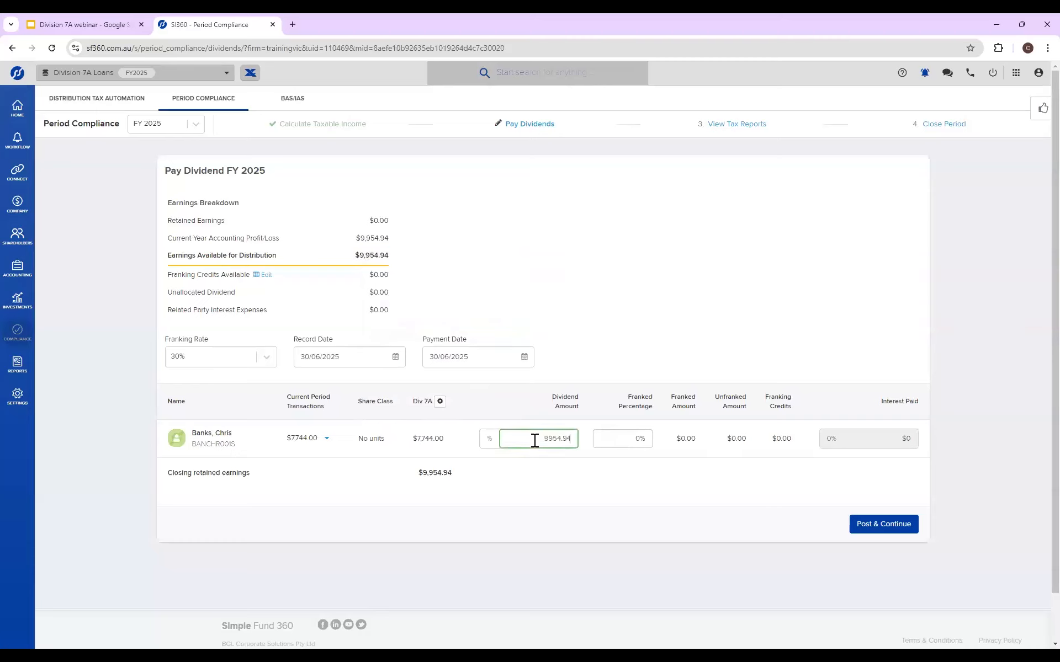
left_click(548, 473)
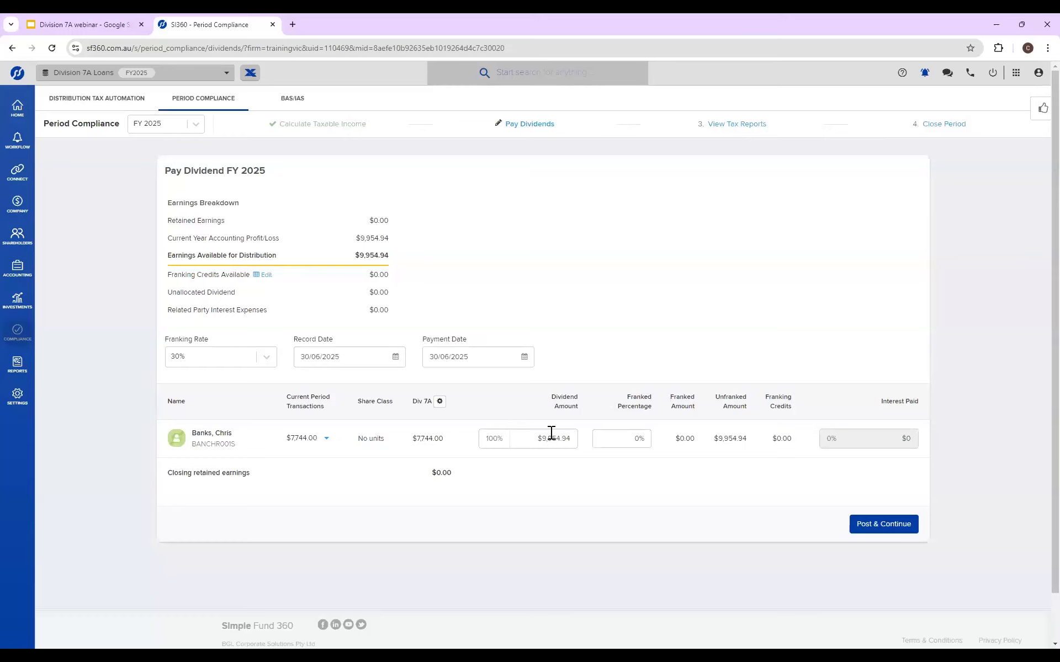
left_click(892, 531)
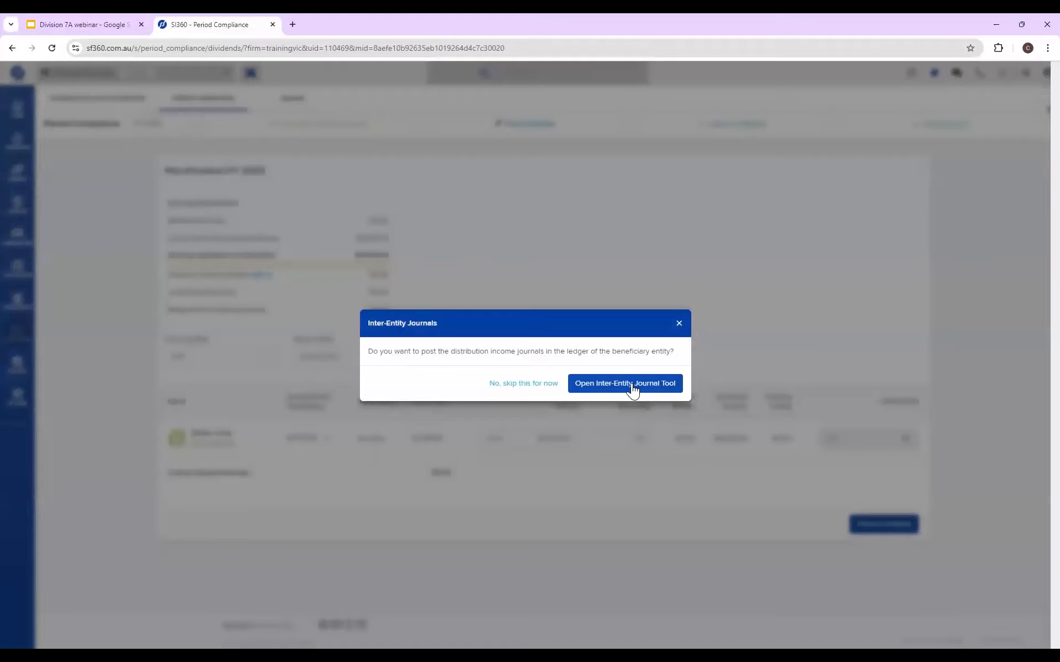
left_click(631, 383)
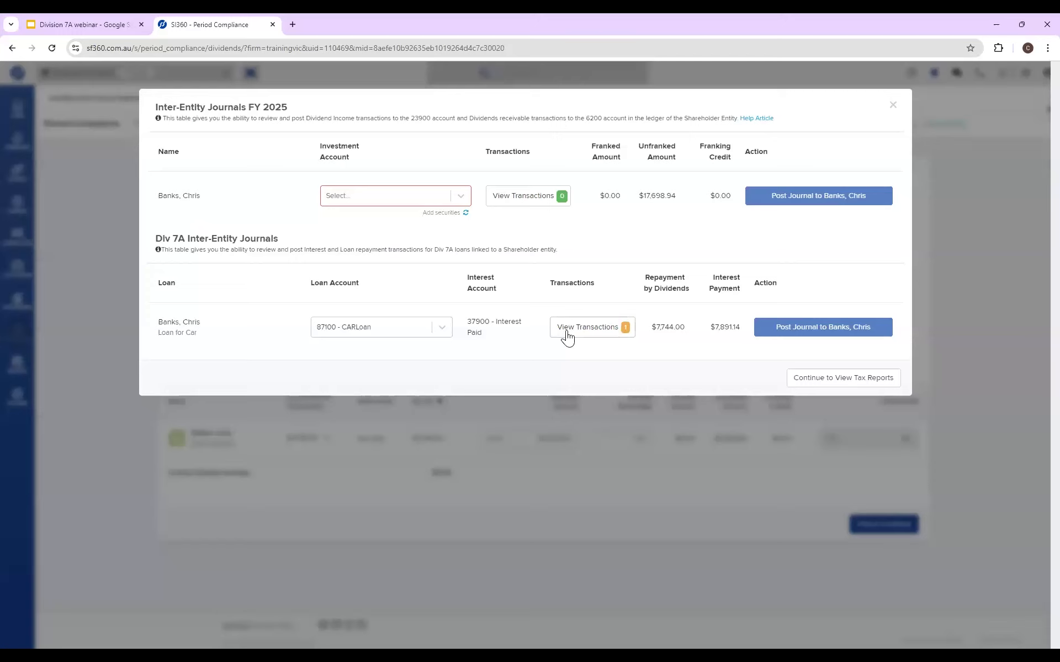
Step: Check which investment accounts and existing transactions the shareholder has for the FY 2025 inter-entity dividend journal
left_click(461, 198)
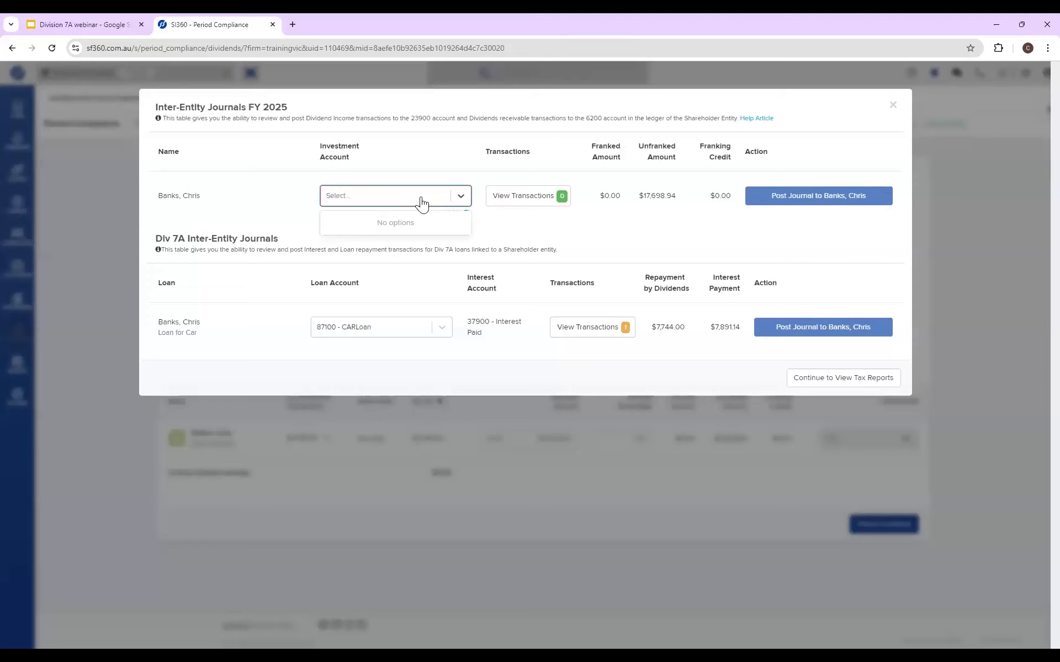
left_click(498, 202)
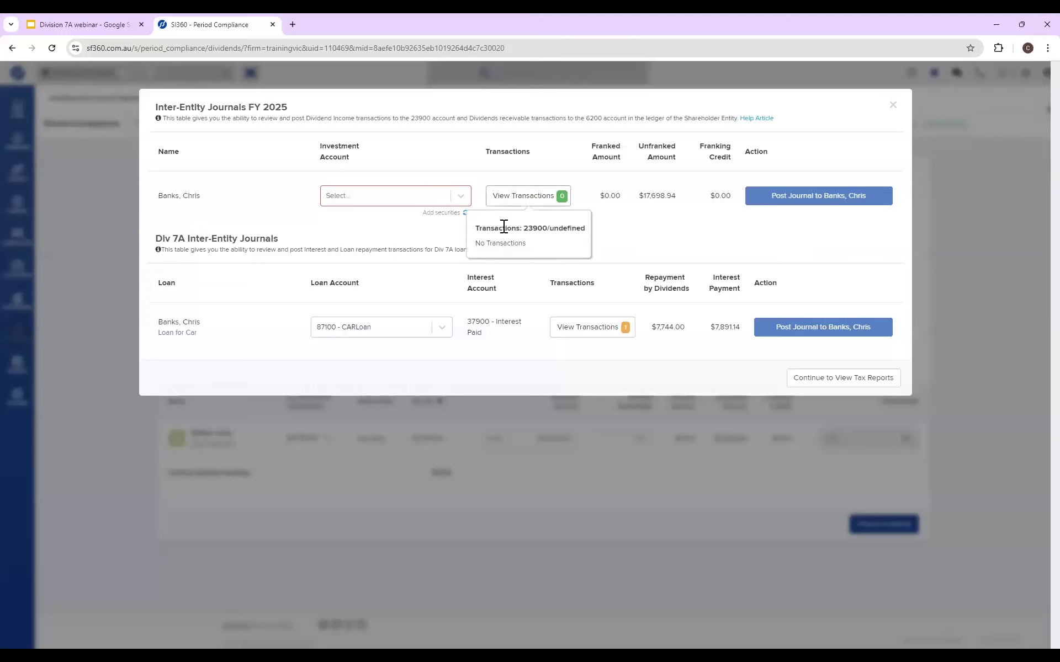
left_click(450, 202)
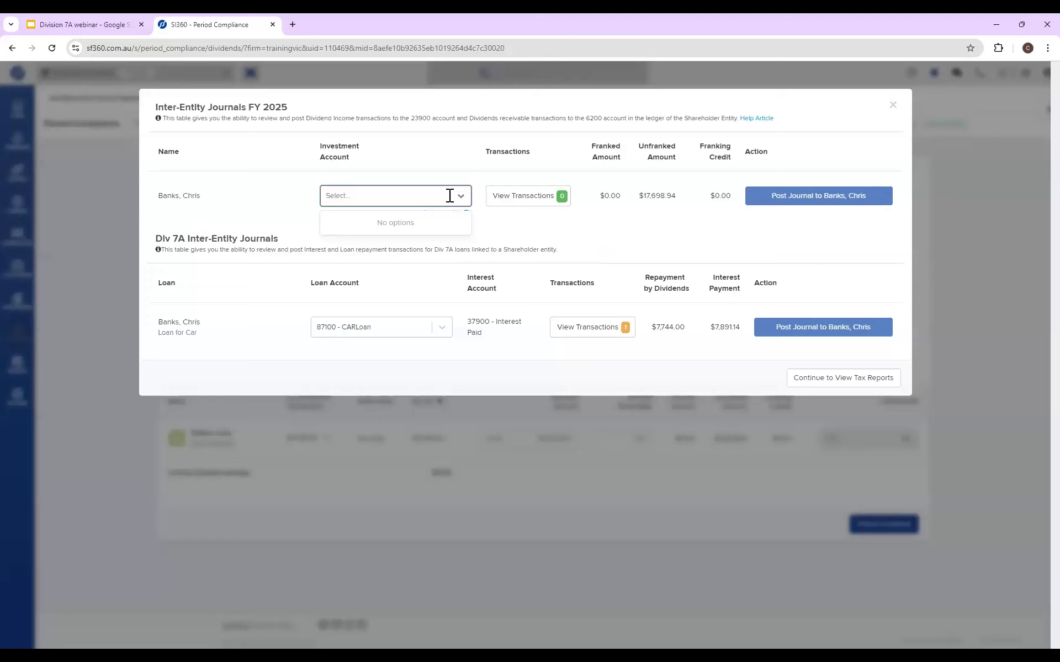
left_click(459, 222)
left_click(446, 203)
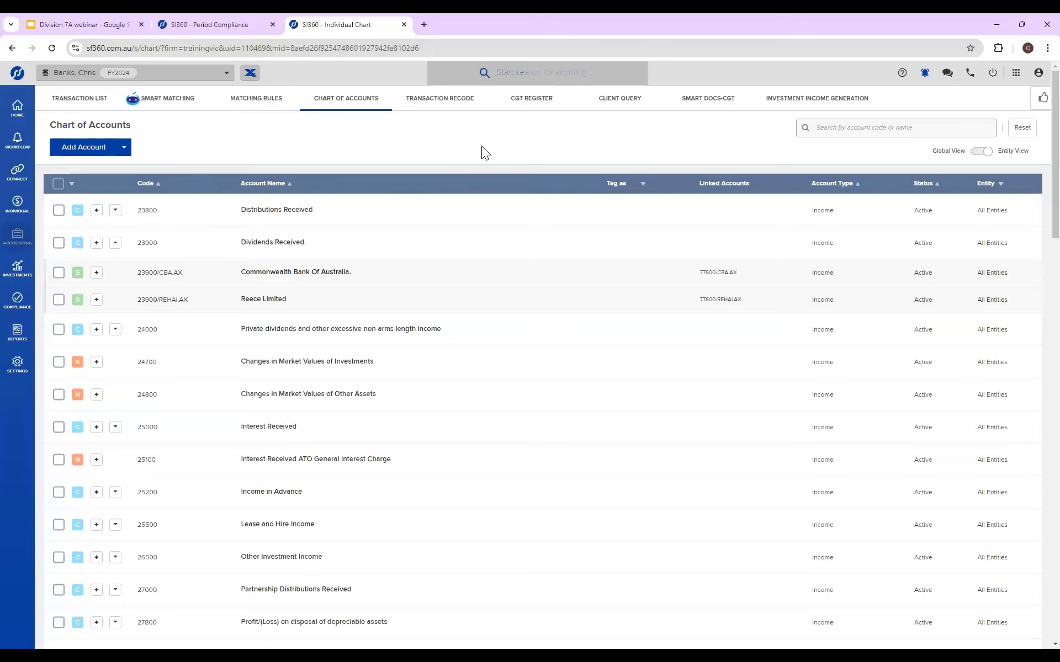
key("ctrl+shift+Tab")
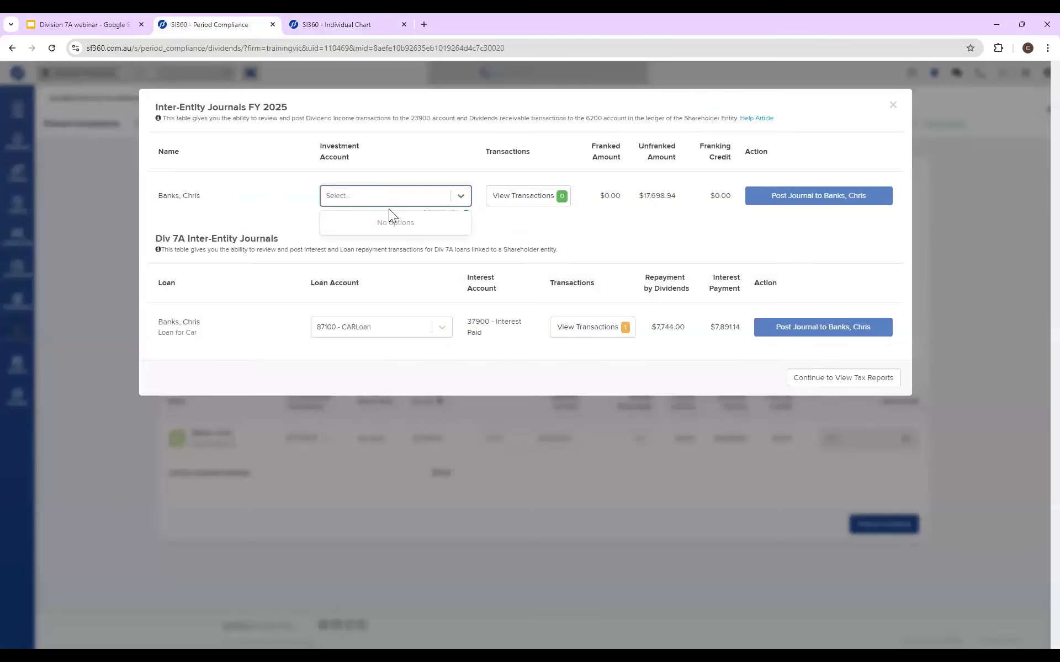
left_click(301, 68)
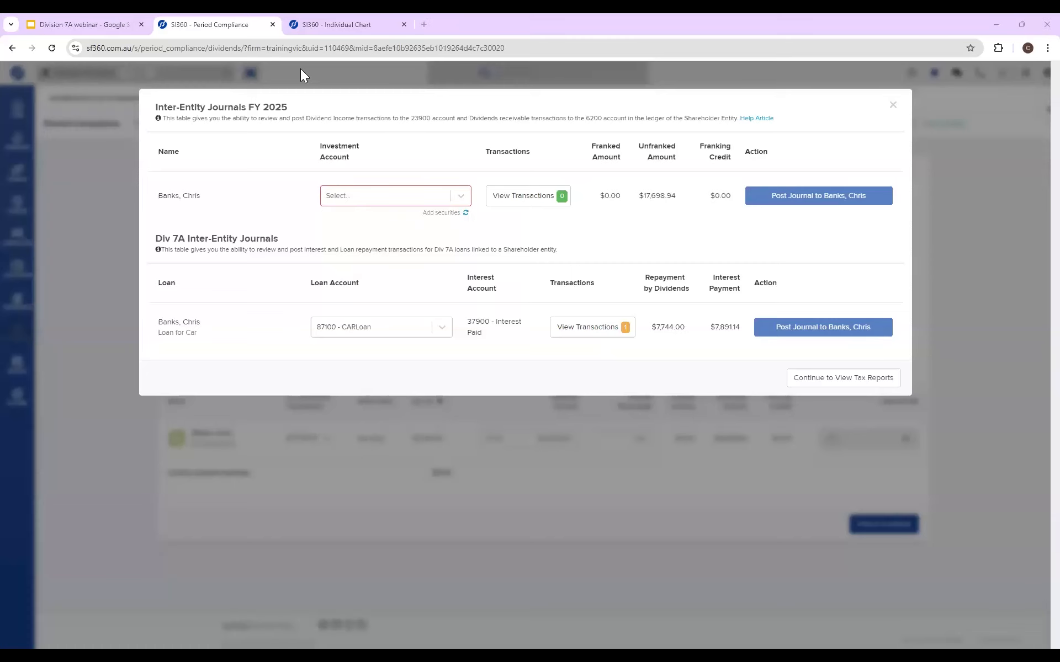
Step: Search the shareholder's chart of accounts for 77800 and show the sub-accounts of Shares in Unlisted Private Companies
left_click(364, 33)
left_click(124, 147)
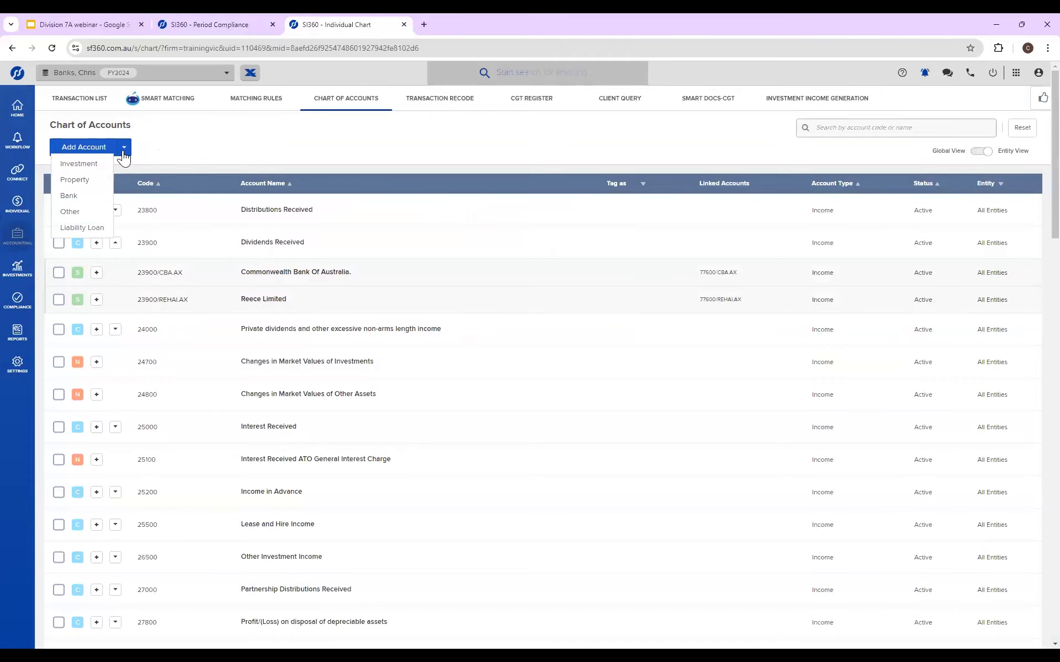
left_click(250, 153)
left_click(856, 120)
type("Divis")
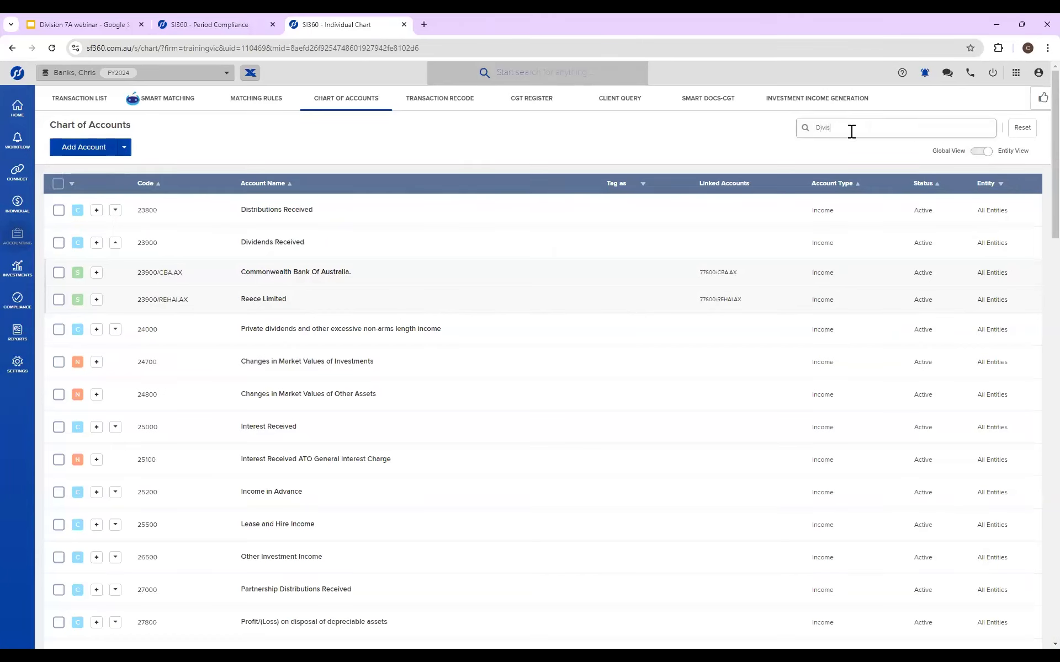
key("BackSpace")
key("BackSpace")
key("BackSpace")
key("BackSpace")
key("BackSpace")
type("77800")
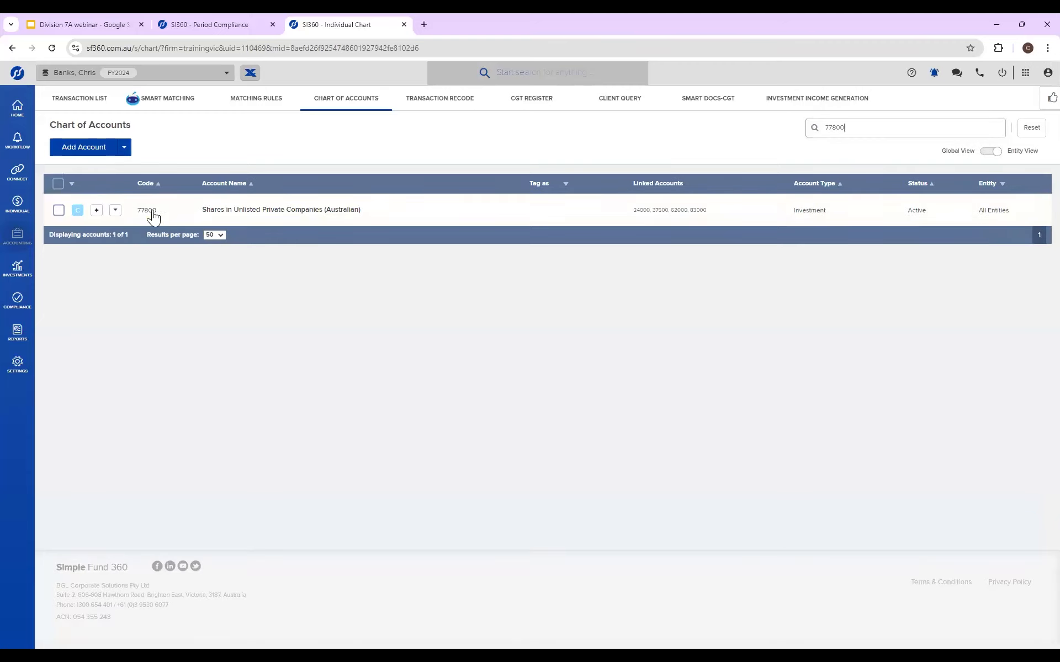
left_click(117, 211)
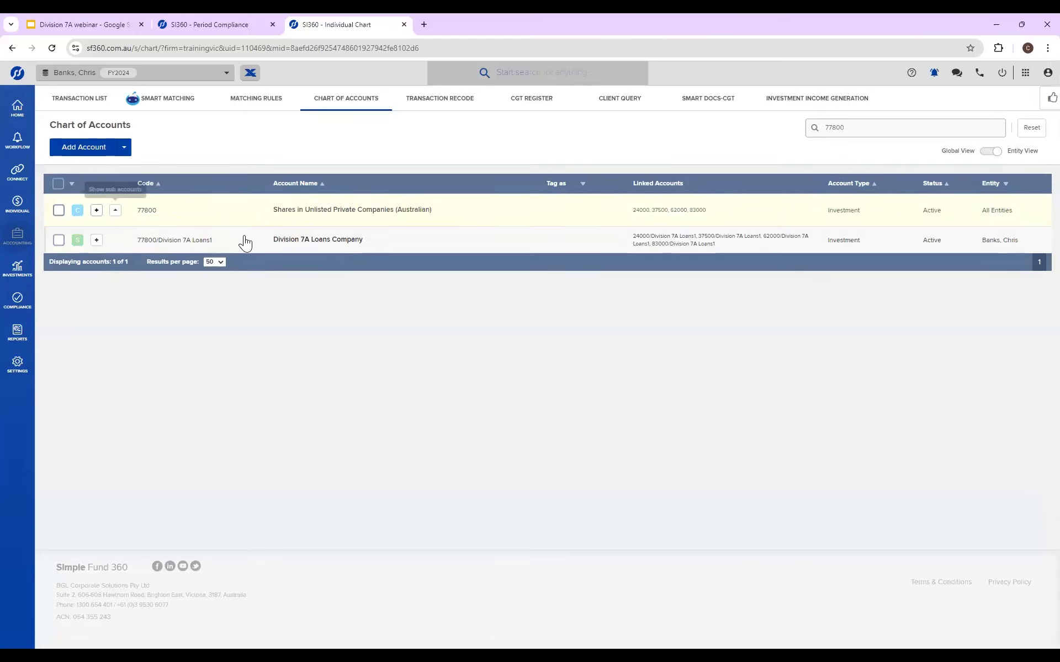
Step: Add 23900 Dividends Received as an Income linked account to the Division 7A Loans Company sub-account and save it
left_click(275, 244)
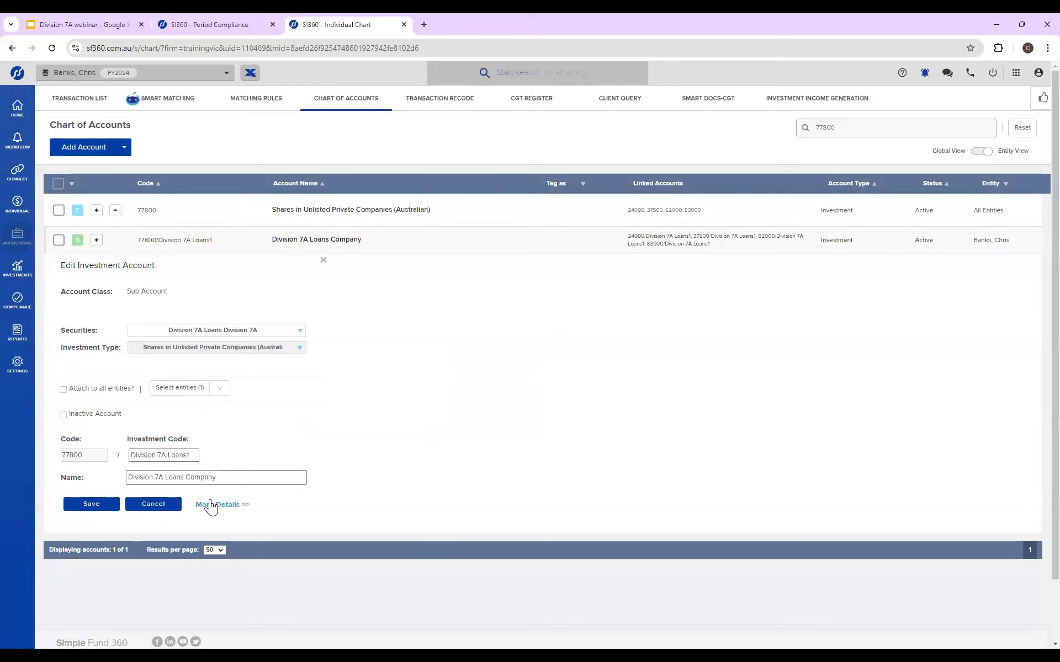
left_click(212, 504)
left_click(649, 169)
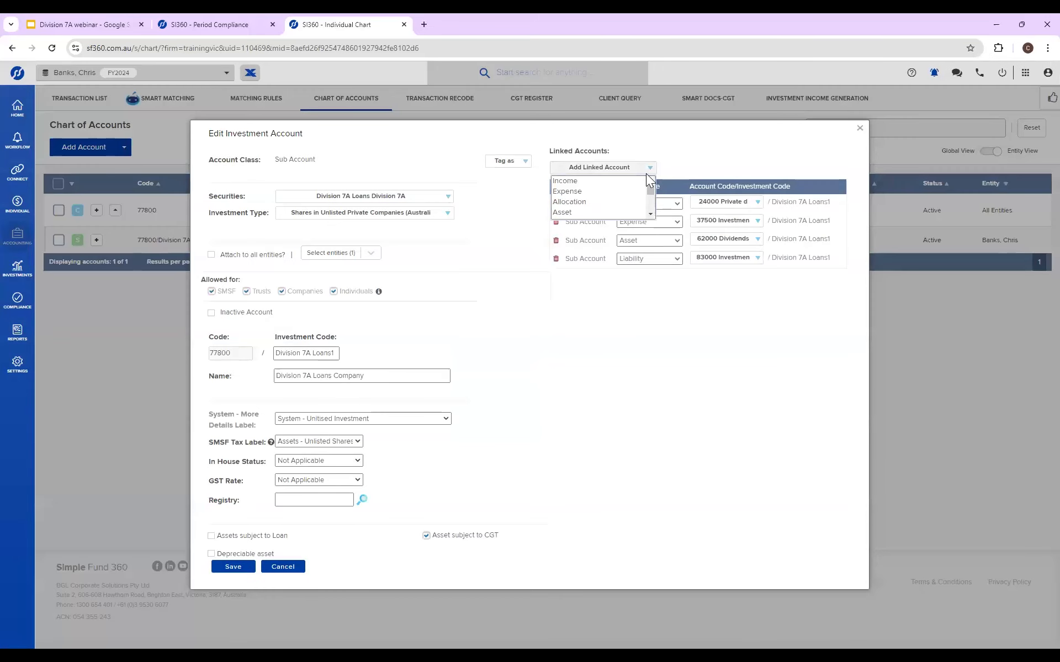
left_click(566, 183)
left_click(704, 277)
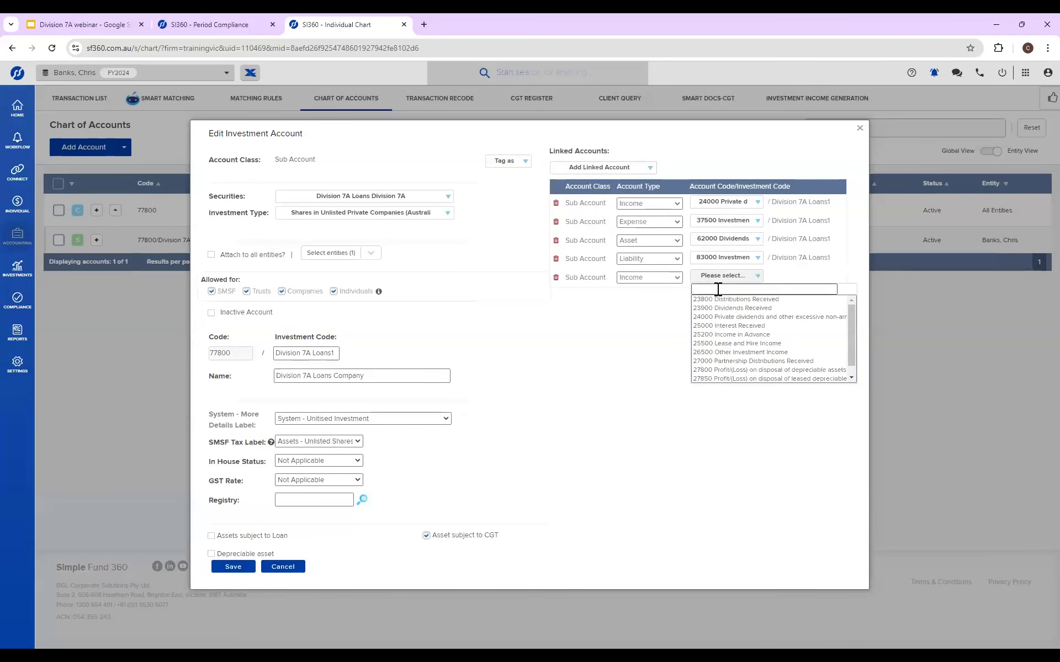
type("23900")
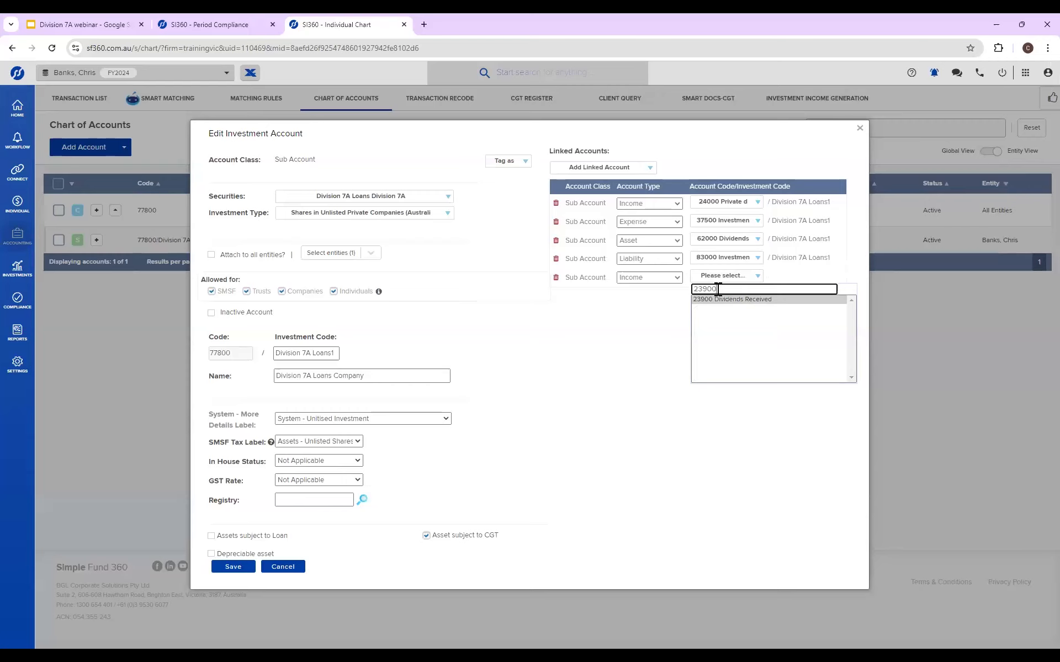
left_click(733, 301)
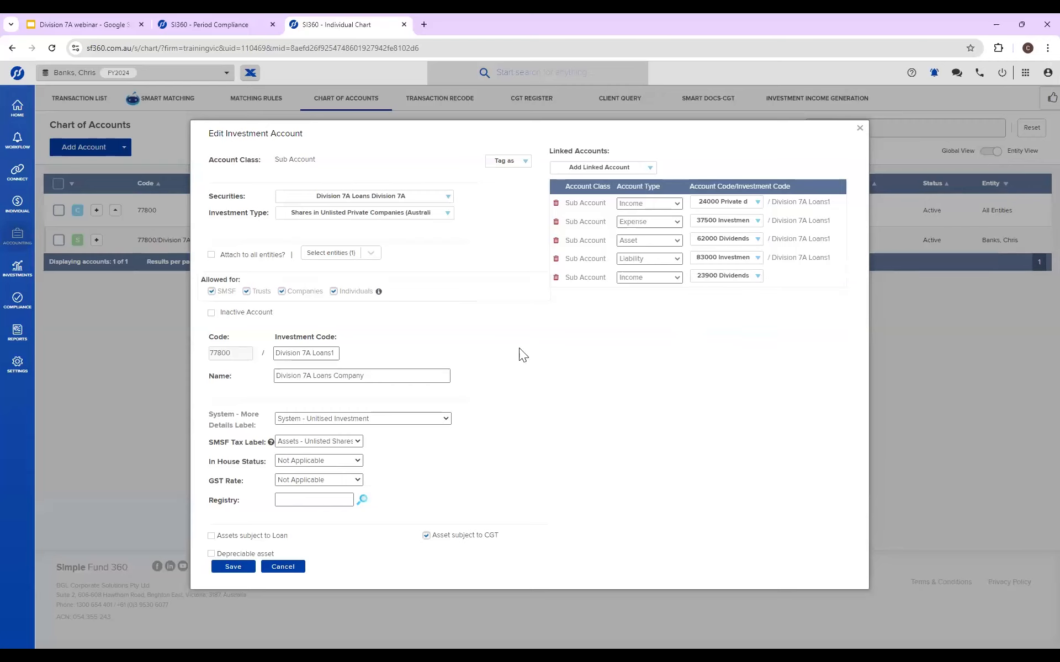
left_click(234, 568)
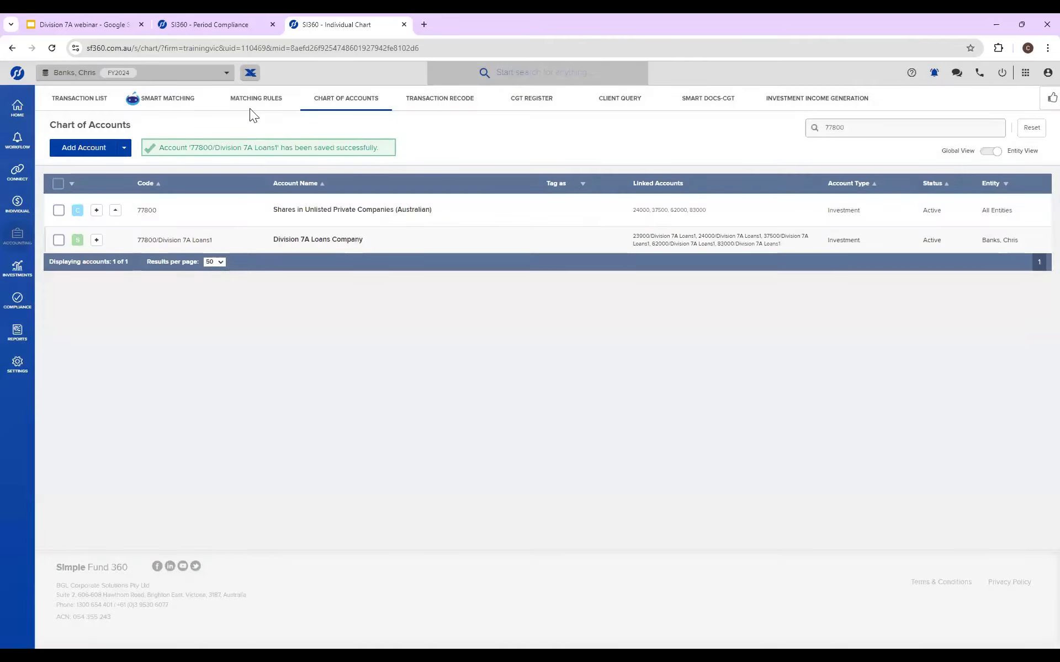
Step: Select 77800/Division 7A Loans1 as the investment account, keep 87100 - CARLoan as the loan account, and post the dividend journal to the shareholder
left_click(213, 25)
left_click(461, 200)
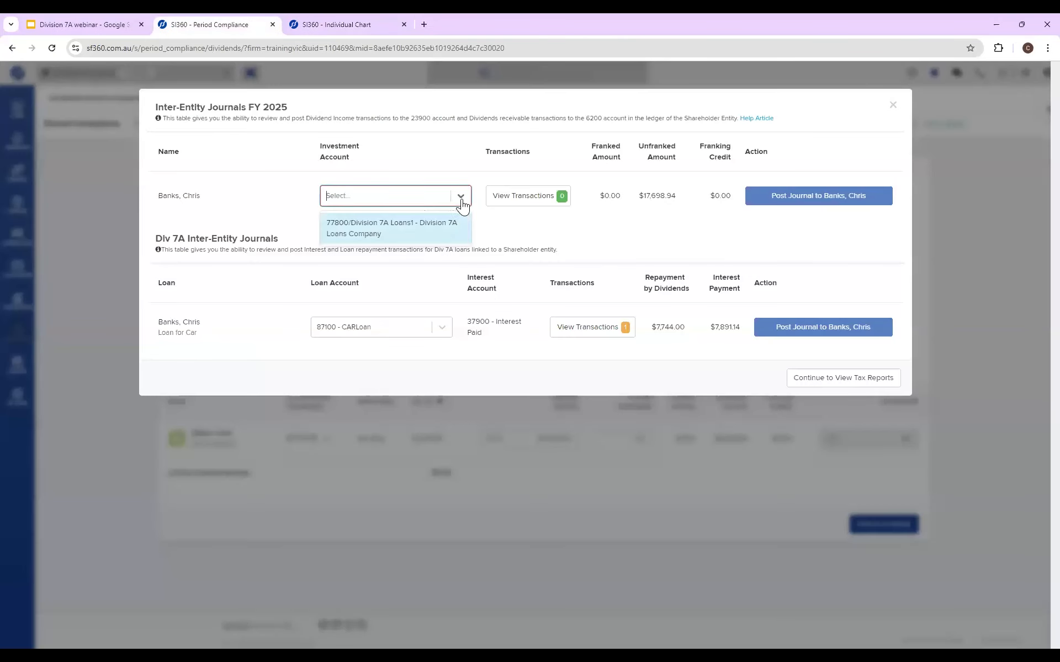
left_click(415, 228)
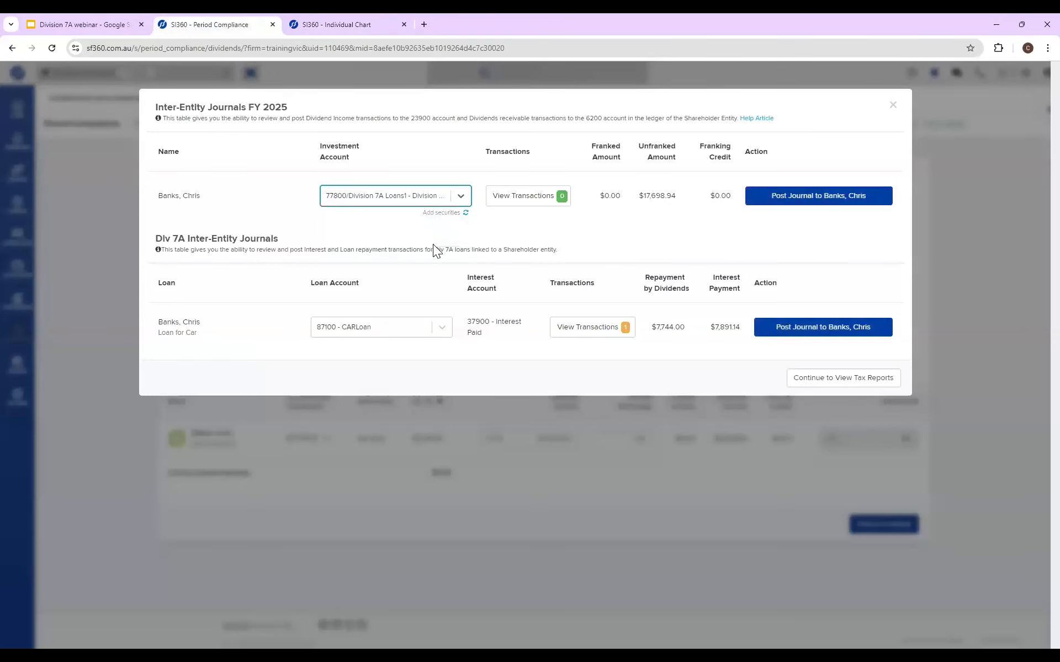
left_click(436, 327)
scroll(430, 384, "down", 3)
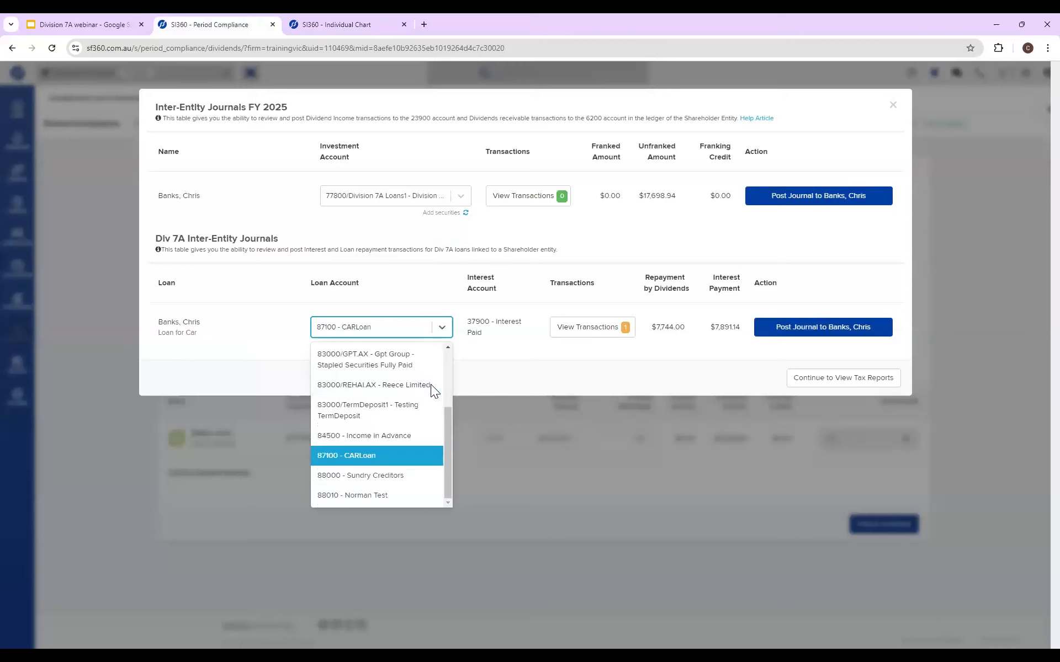
scroll(430, 388, "up", 3)
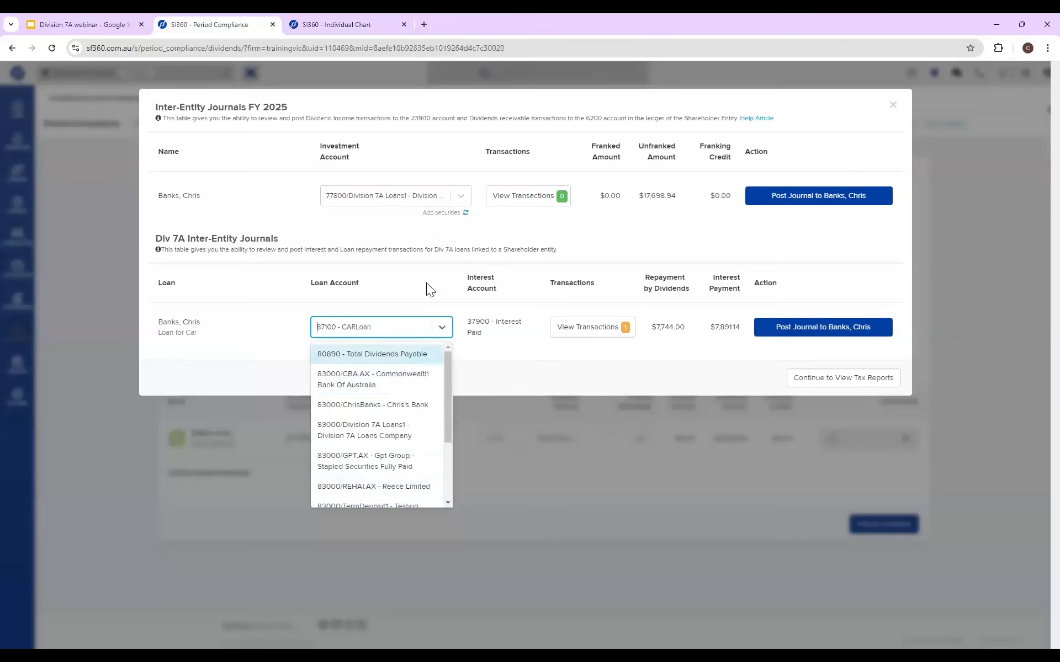
left_click(477, 300)
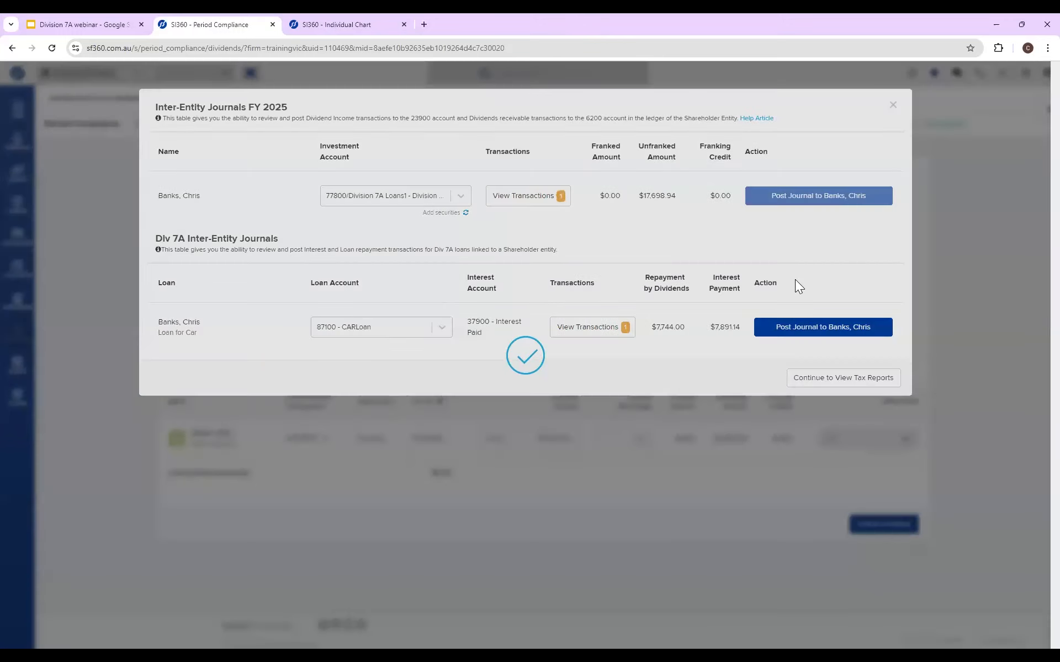
Step: Check the existing transaction on loan account 87100 before posting further loan journals to the shareholder
left_click(830, 328)
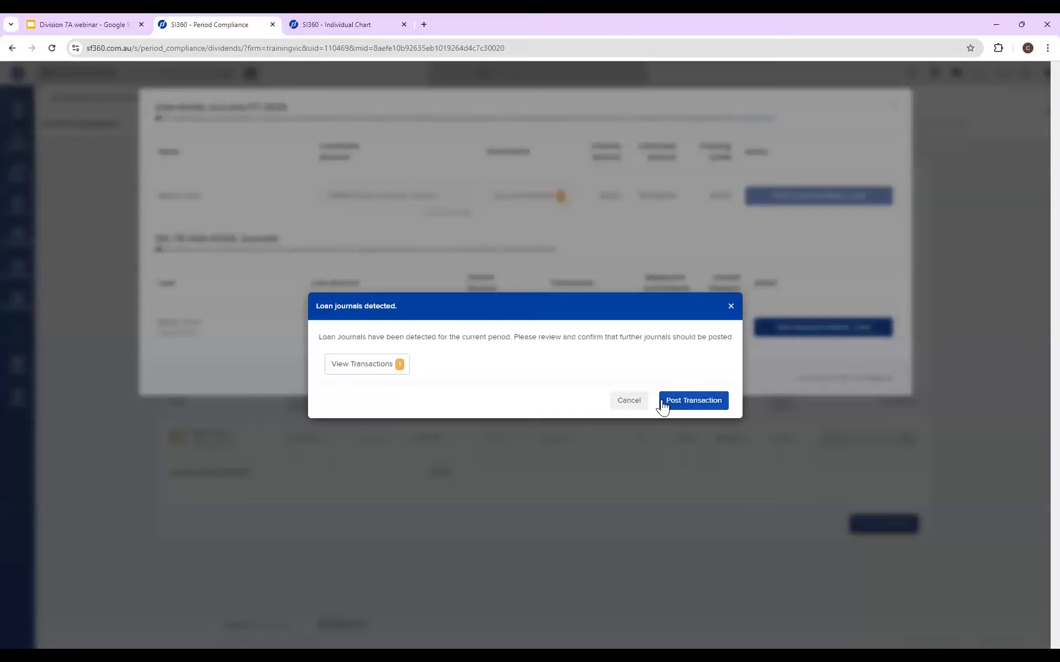
left_click(627, 400)
left_click(614, 334)
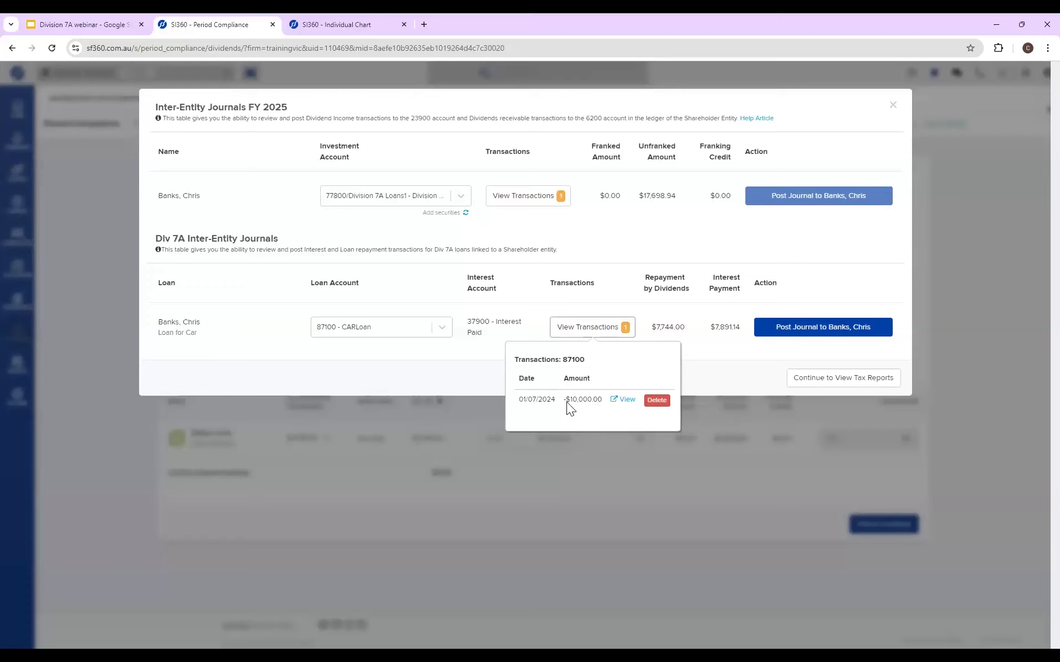
left_click_drag(559, 399, 604, 398)
left_click(640, 330)
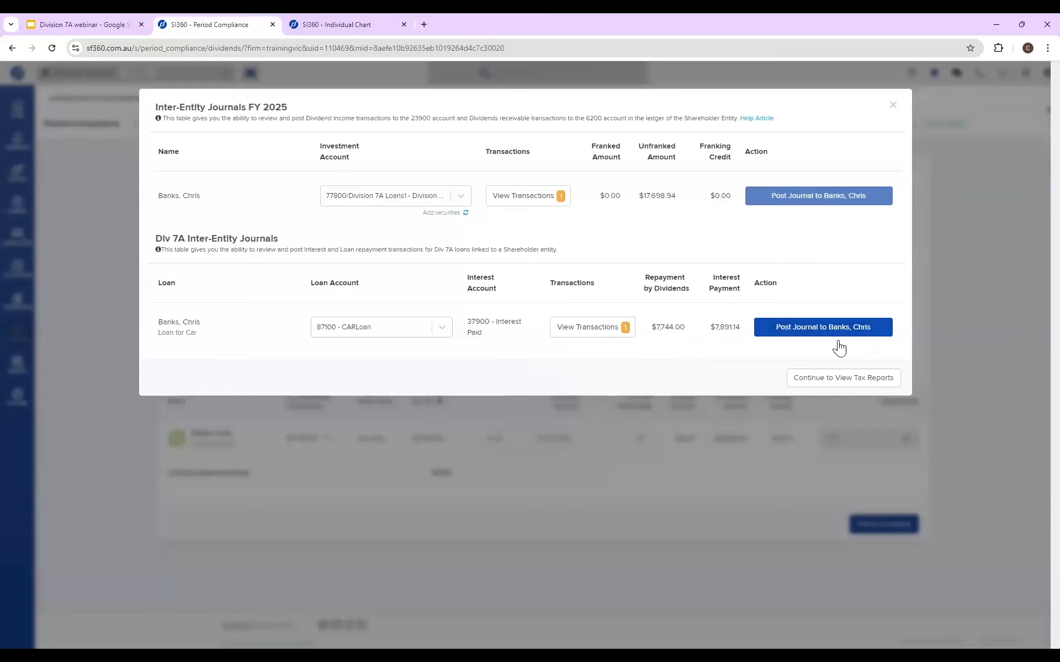
Step: Post the car loan's inter-entity journal to the shareholder, confirming the additional transaction, and continue to the FY 2025 tax reports
left_click(814, 332)
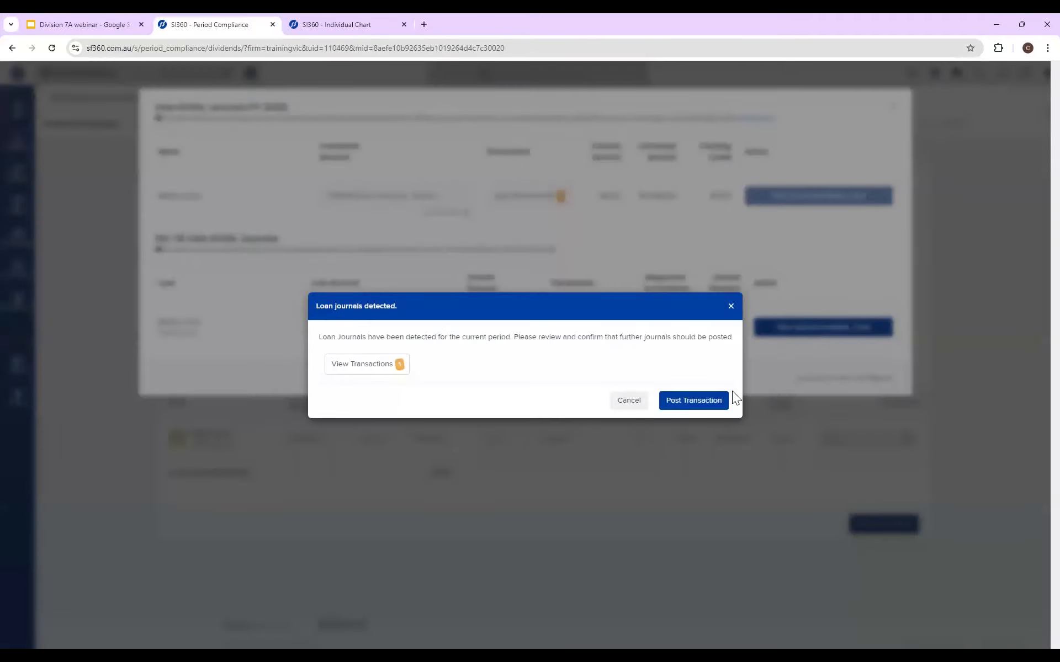
left_click(709, 407)
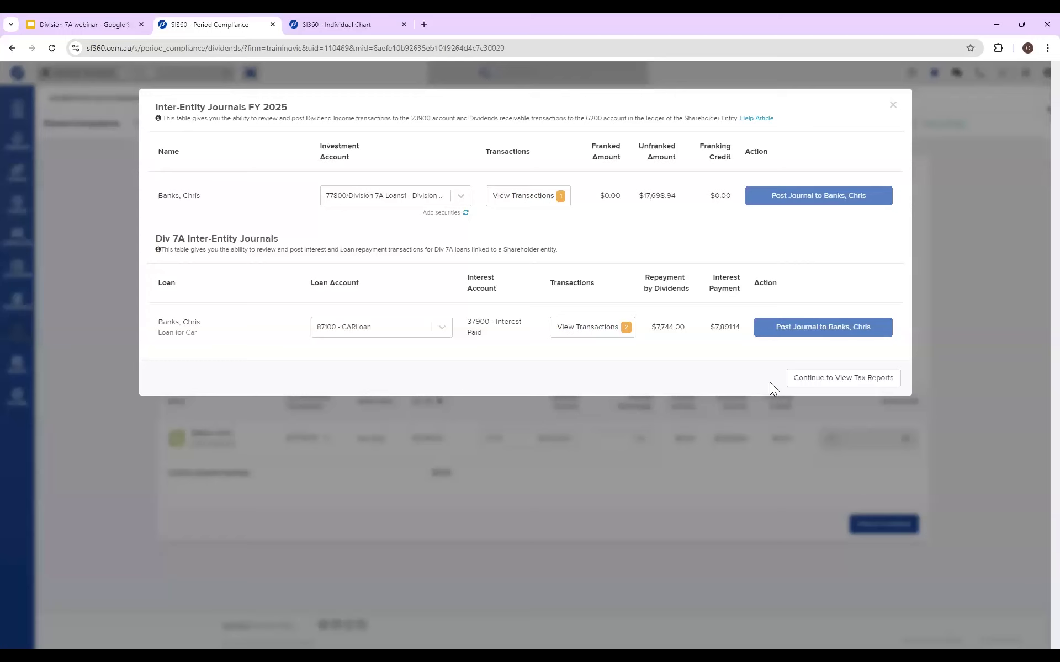
left_click(809, 381)
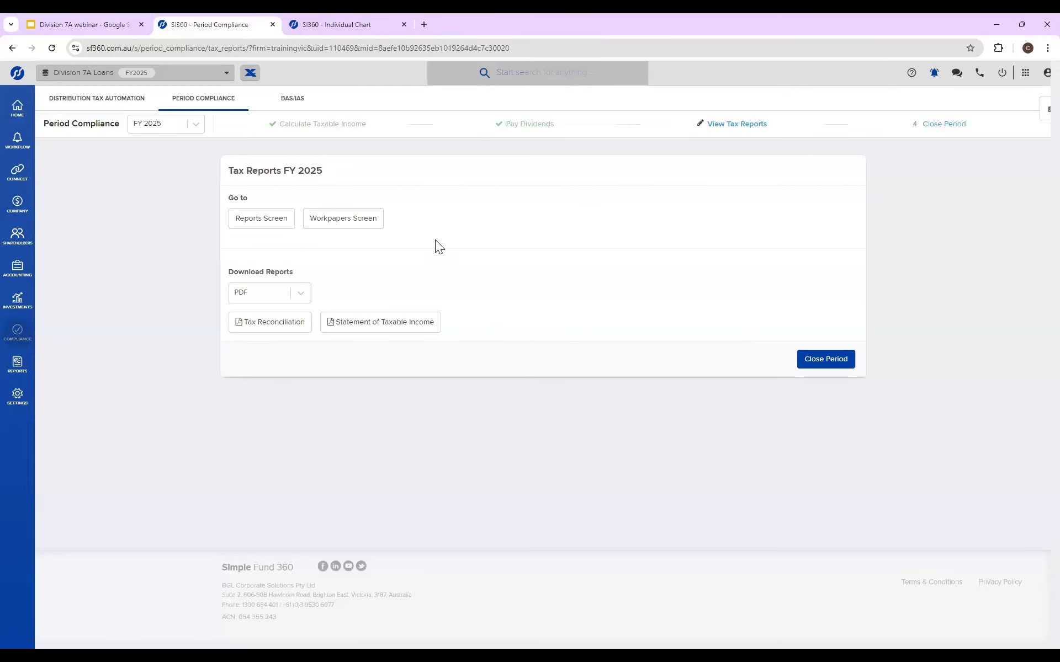
Step: Review the full details and linked accounts of the 77800/Division 7A Loans1 sub-account against the company's Pay Dividends page
left_click(548, 131)
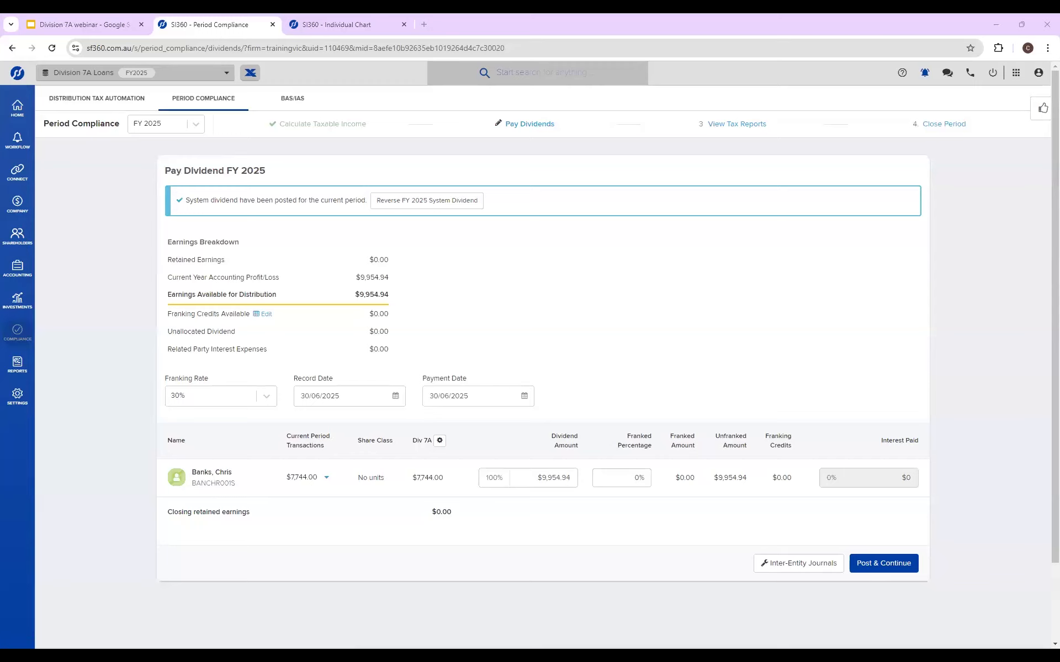
left_click(347, 25)
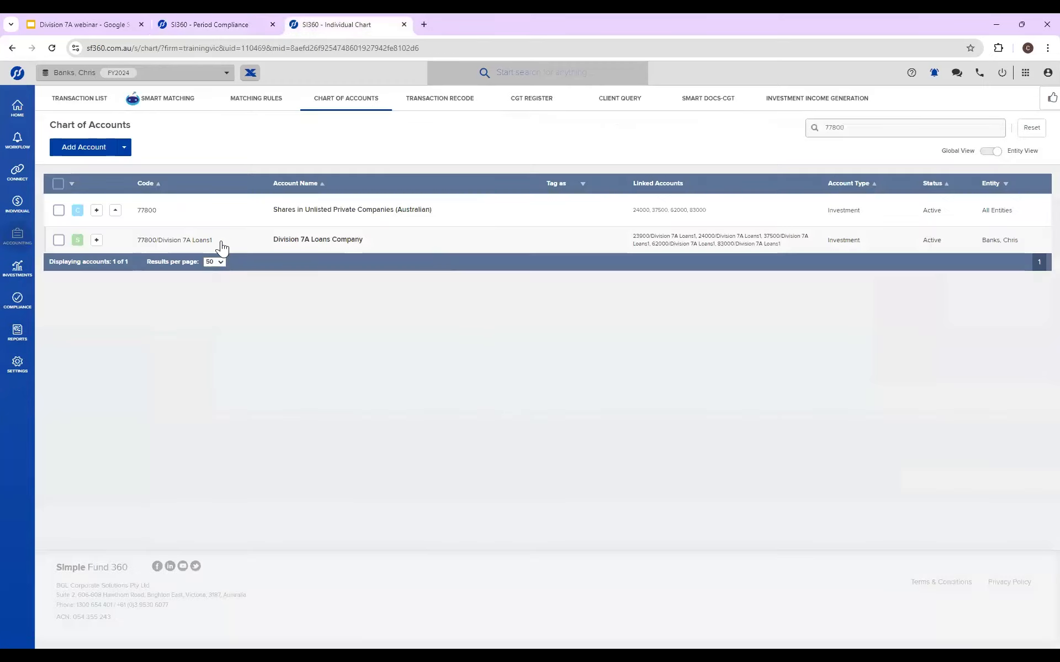
left_click(288, 245)
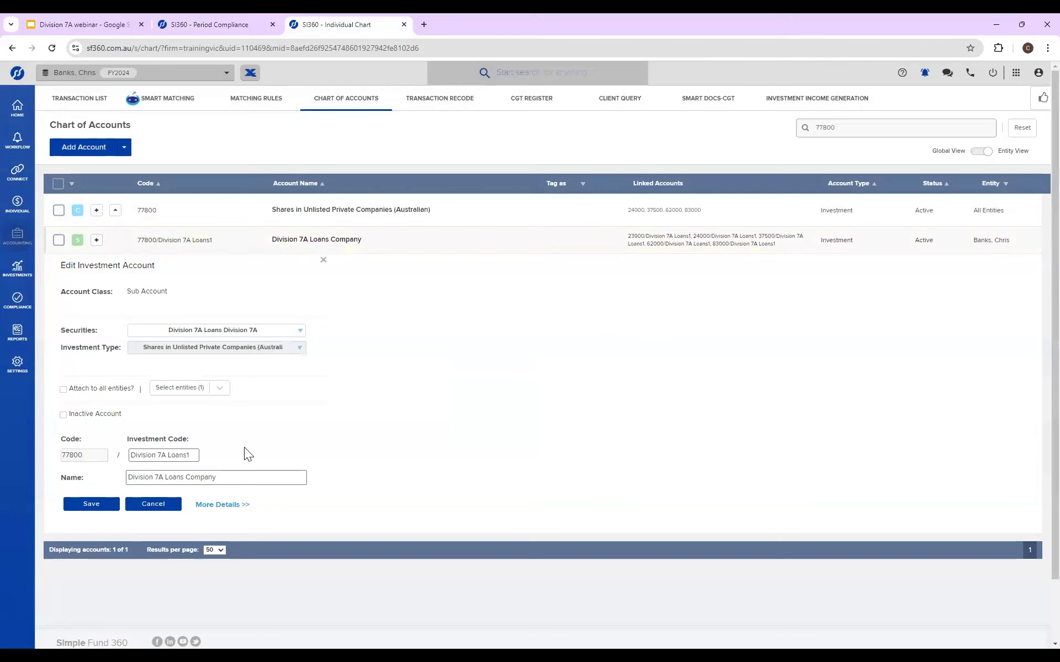
left_click(220, 506)
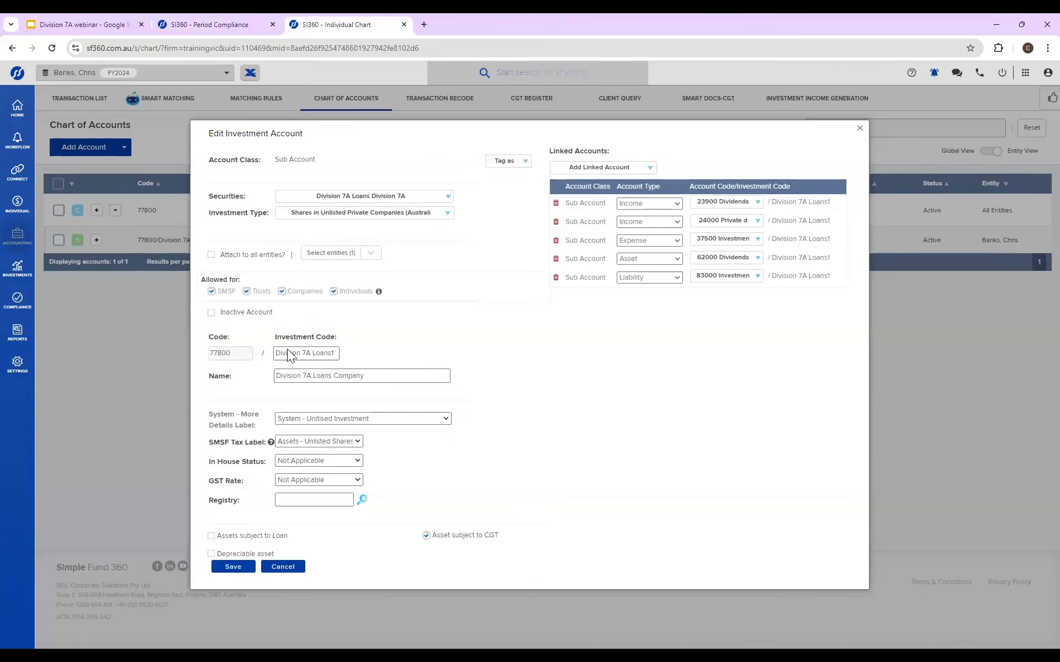
left_click(230, 22)
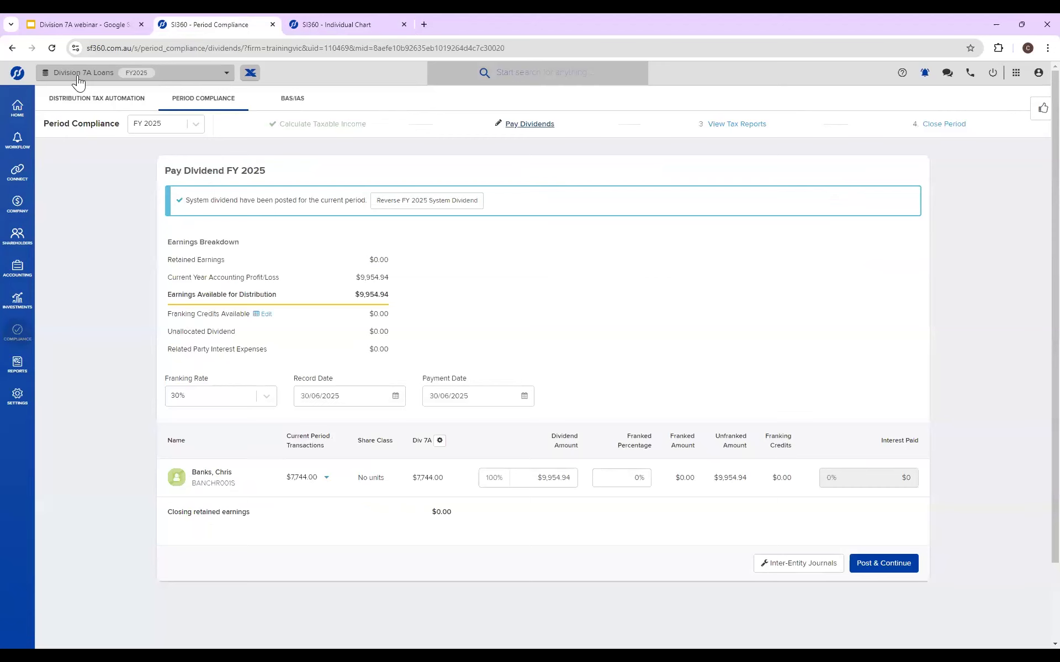
left_click(311, 28)
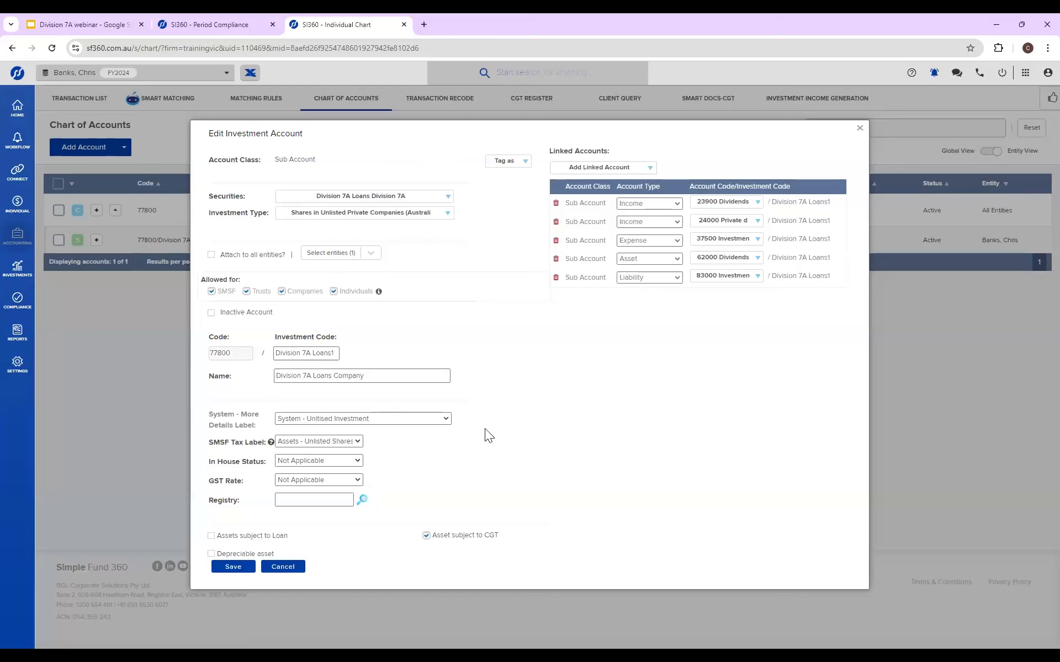
left_click(421, 374)
left_click(251, 570)
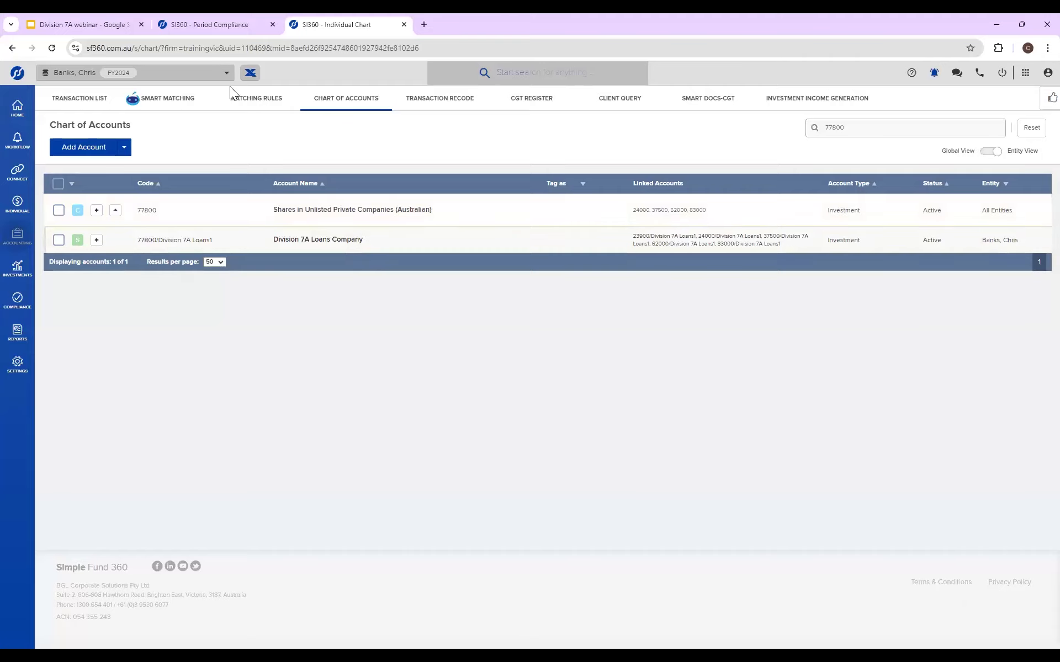
left_click(221, 24)
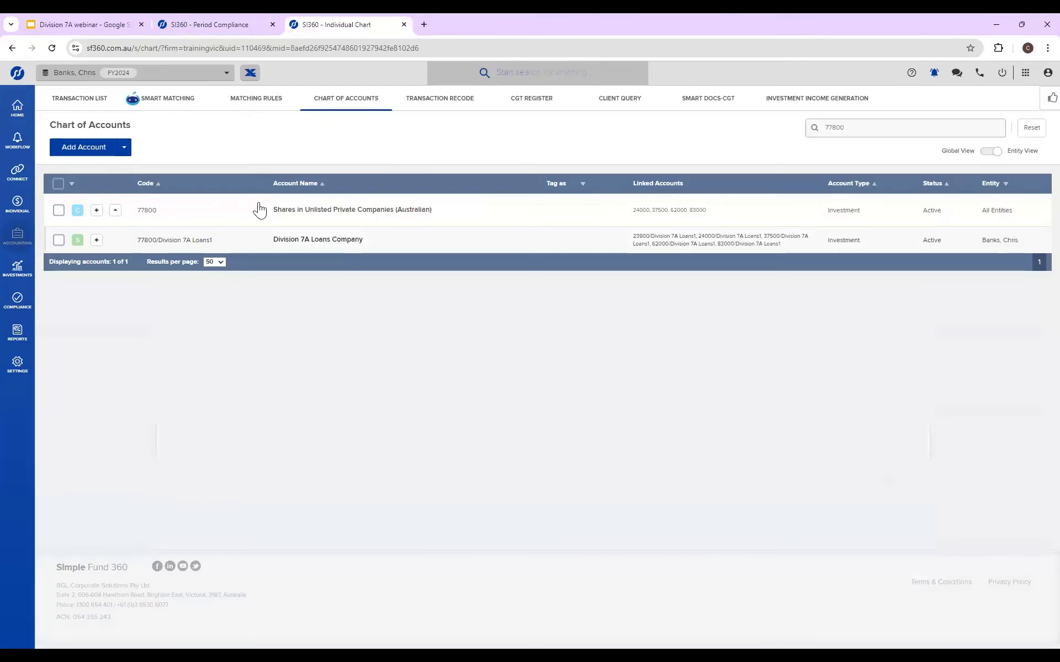
left_click(367, 25)
left_click(295, 248)
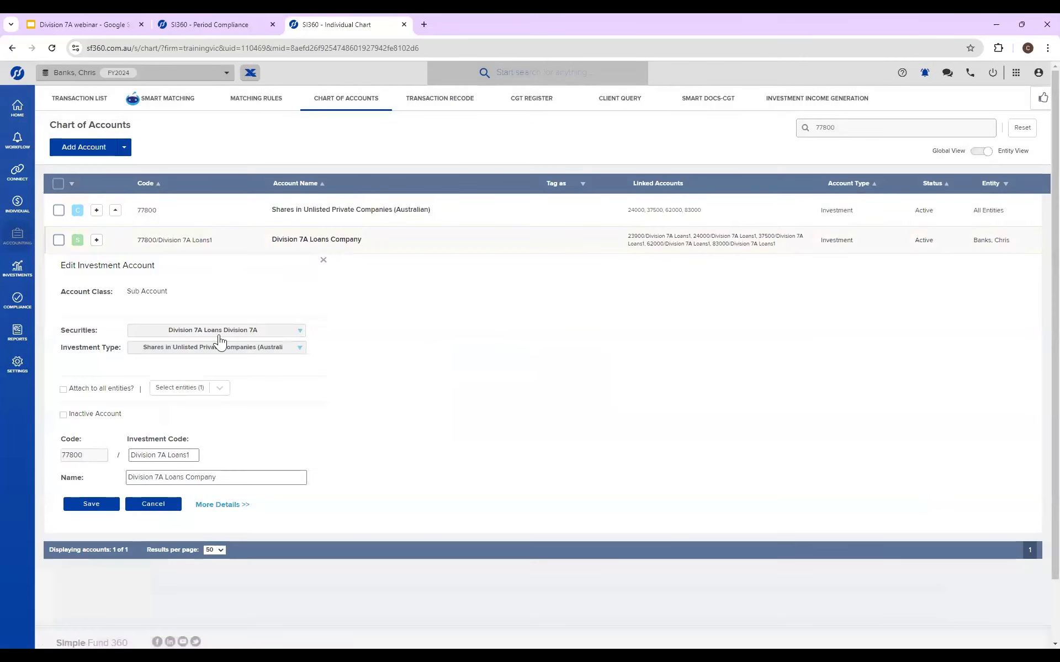
left_click(220, 25)
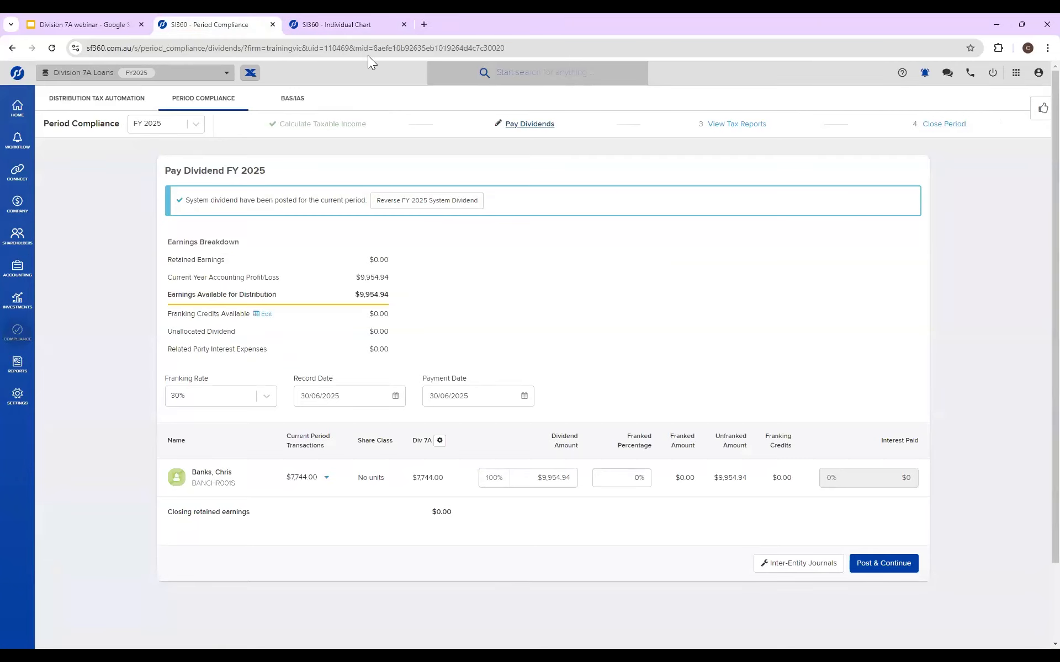
left_click(355, 27)
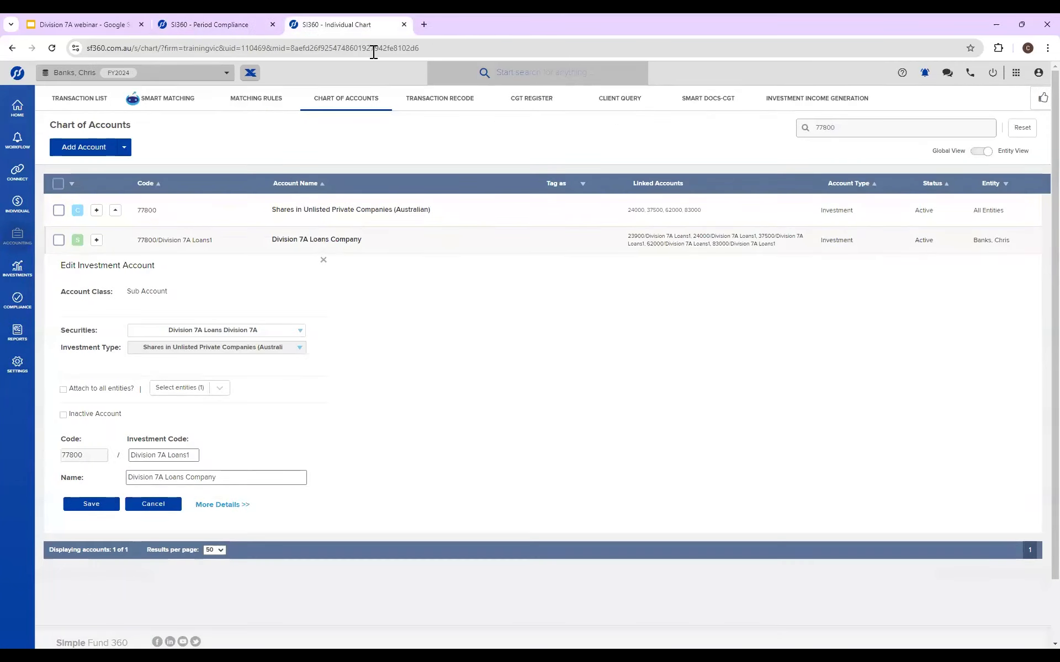
Step: Search the company's chart of accounts for 74350 and show the sub-accounts of Division 7a Loans
left_click(221, 24)
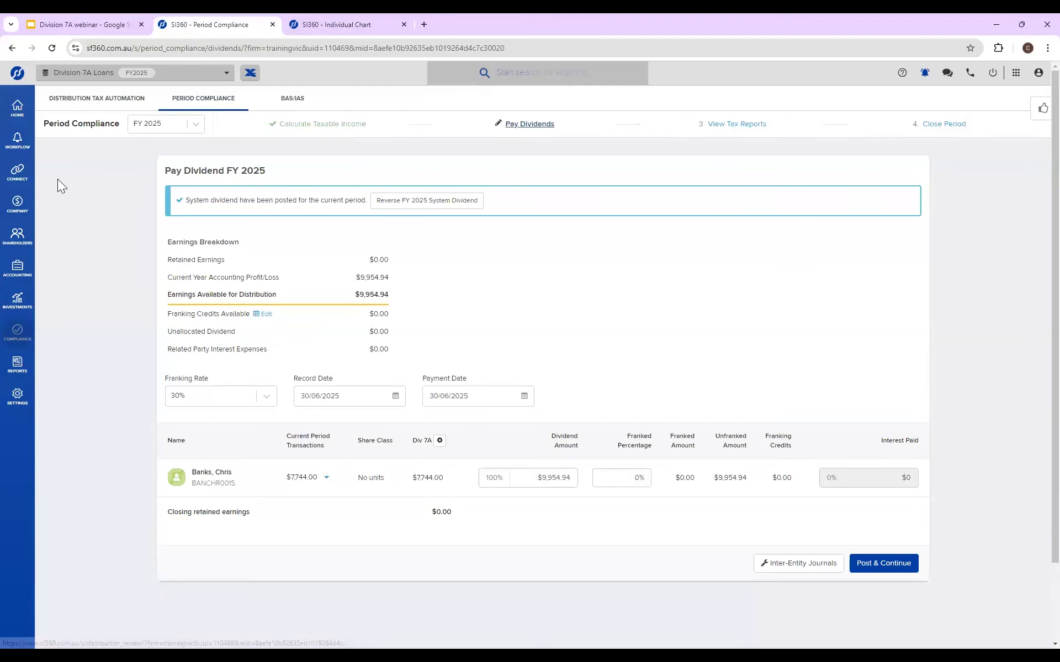
mouse_move(28, 255)
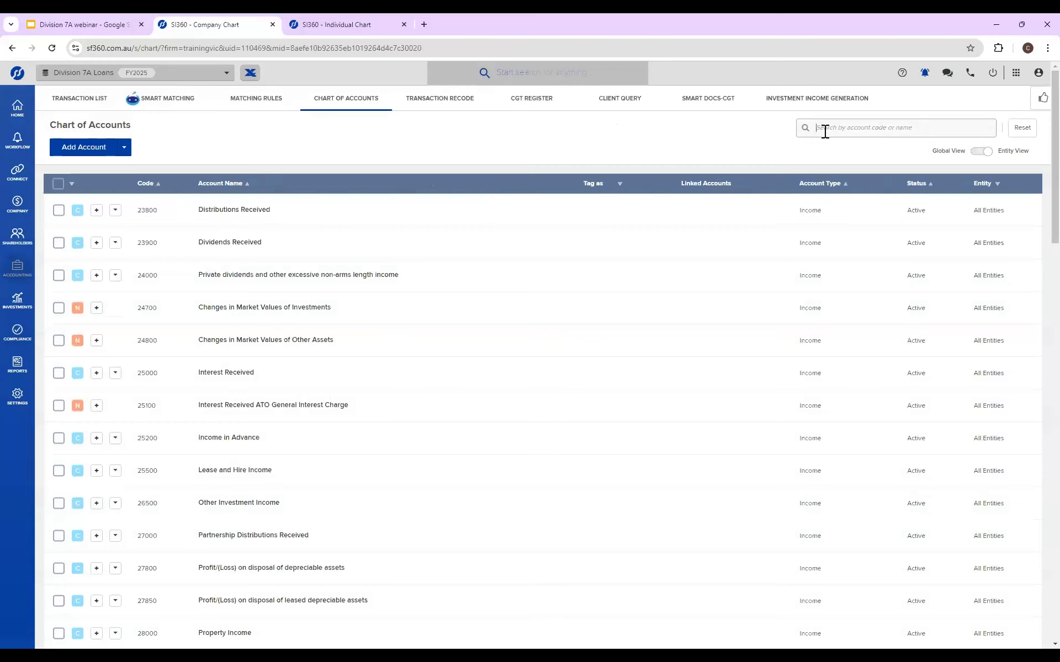
left_click(825, 131)
type("74360")
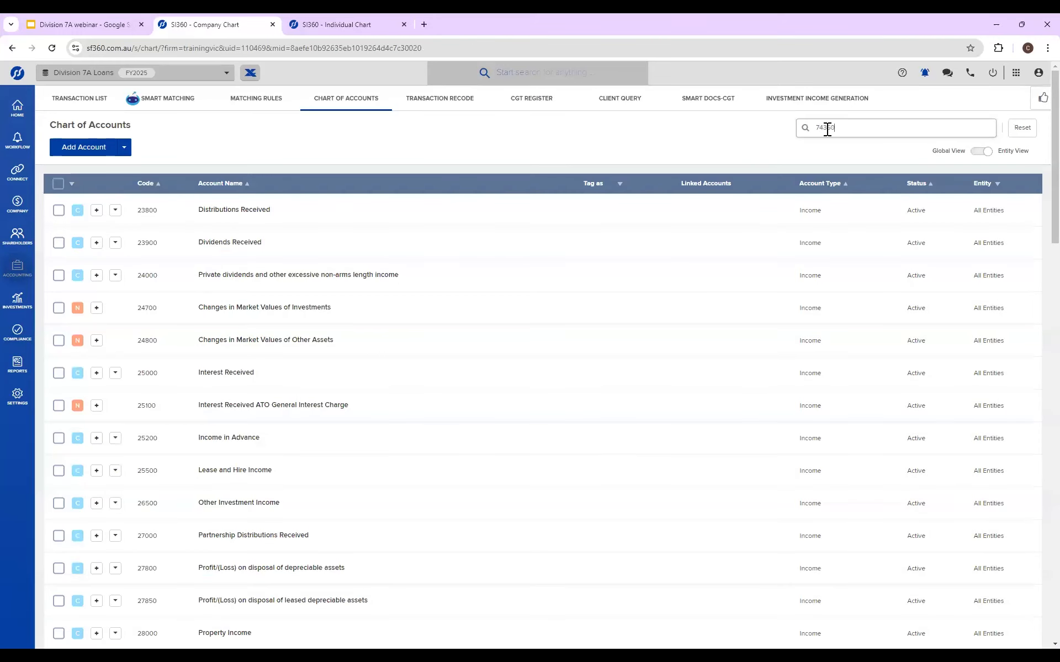
key("Return")
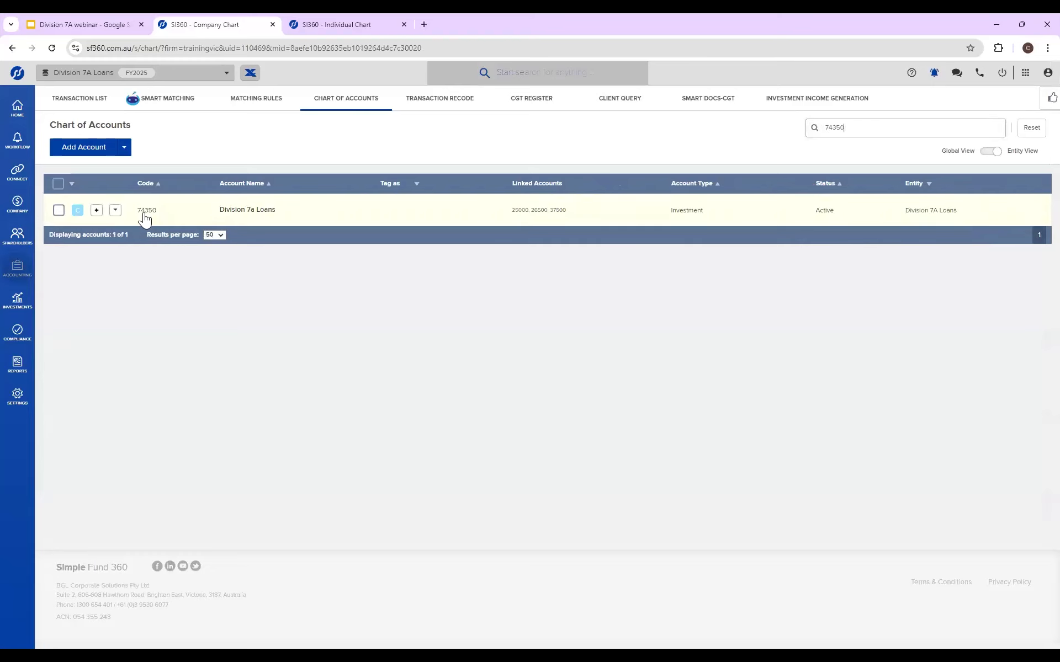
left_click(115, 211)
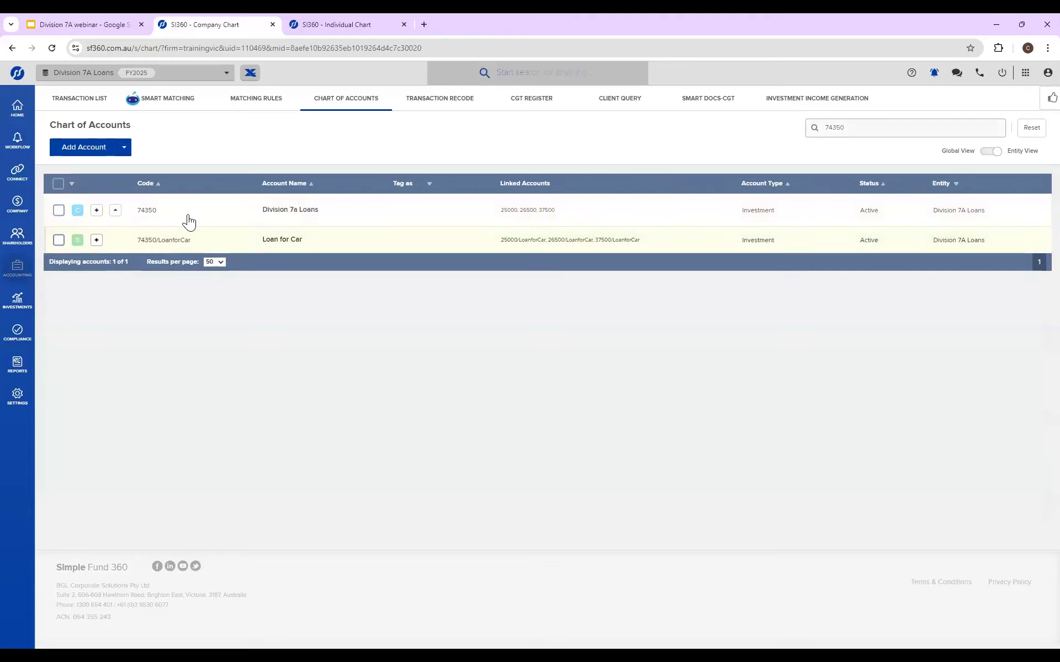
Step: Examine the full details and linked accounts of control account 74350 Division 7a Loans, then close it without saving
left_click(187, 221)
left_click(222, 411)
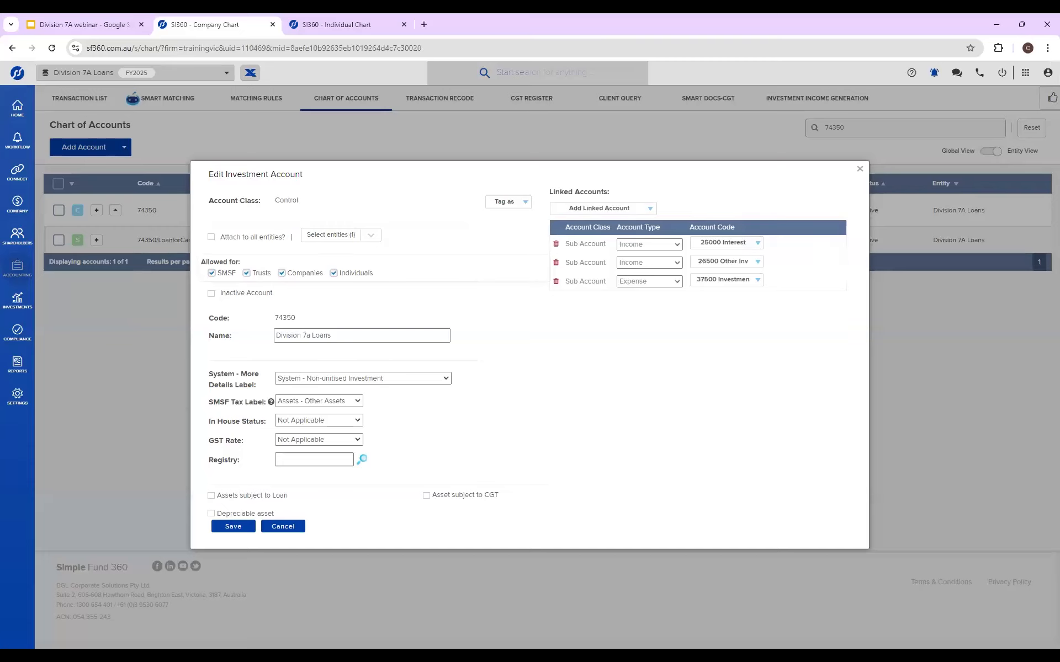
left_click(298, 530)
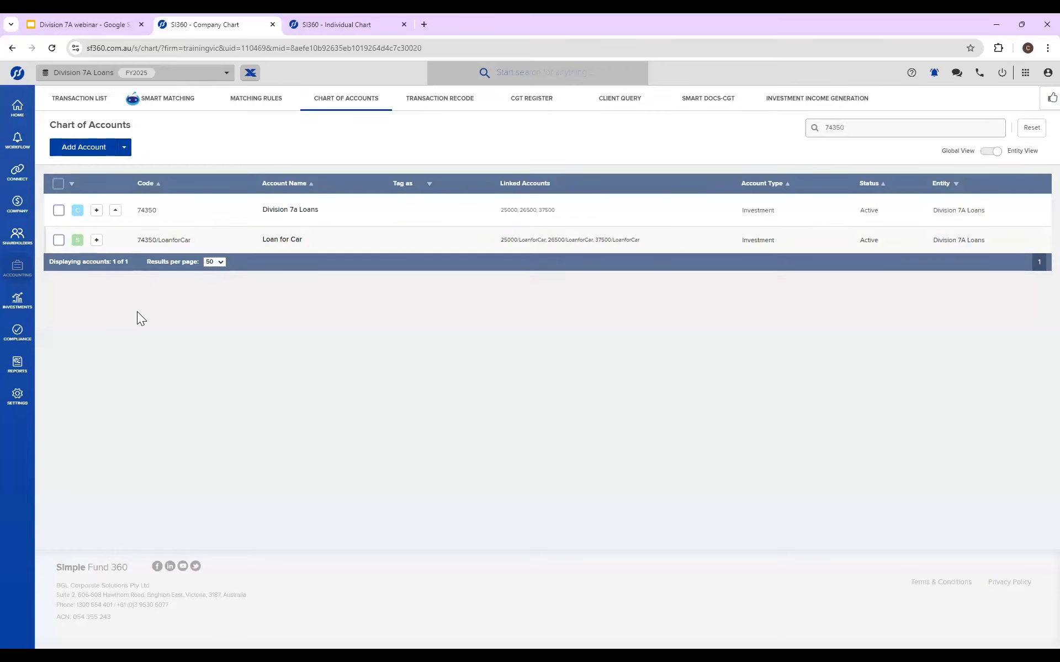
Step: Open the company's Division 7A Loans list and preview its PDF export, then cancel the print
mouse_move(18, 247)
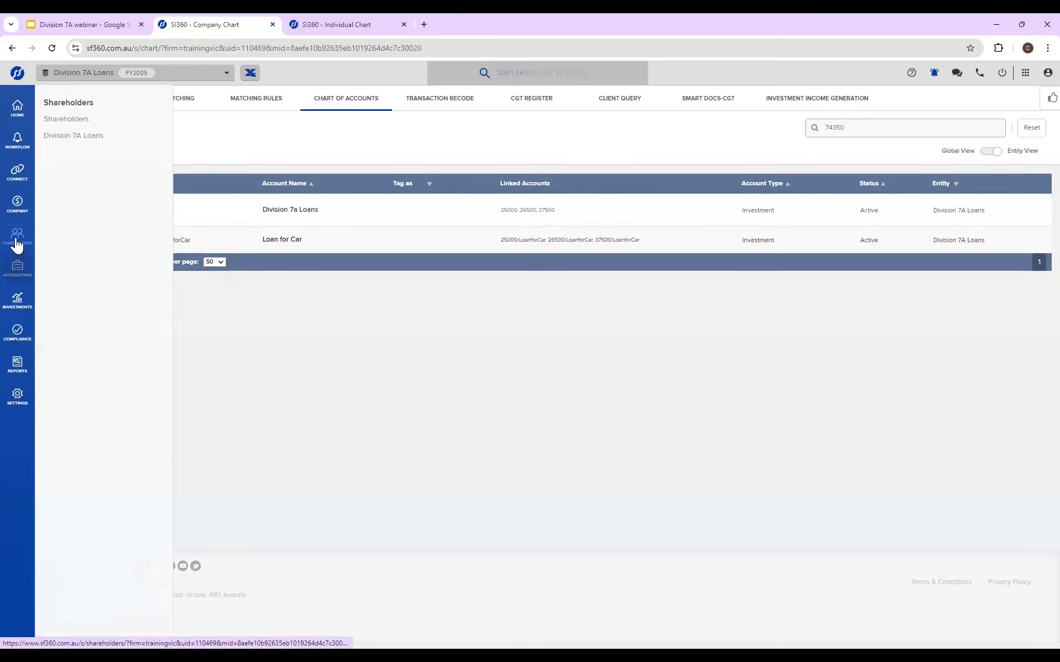
left_click(72, 136)
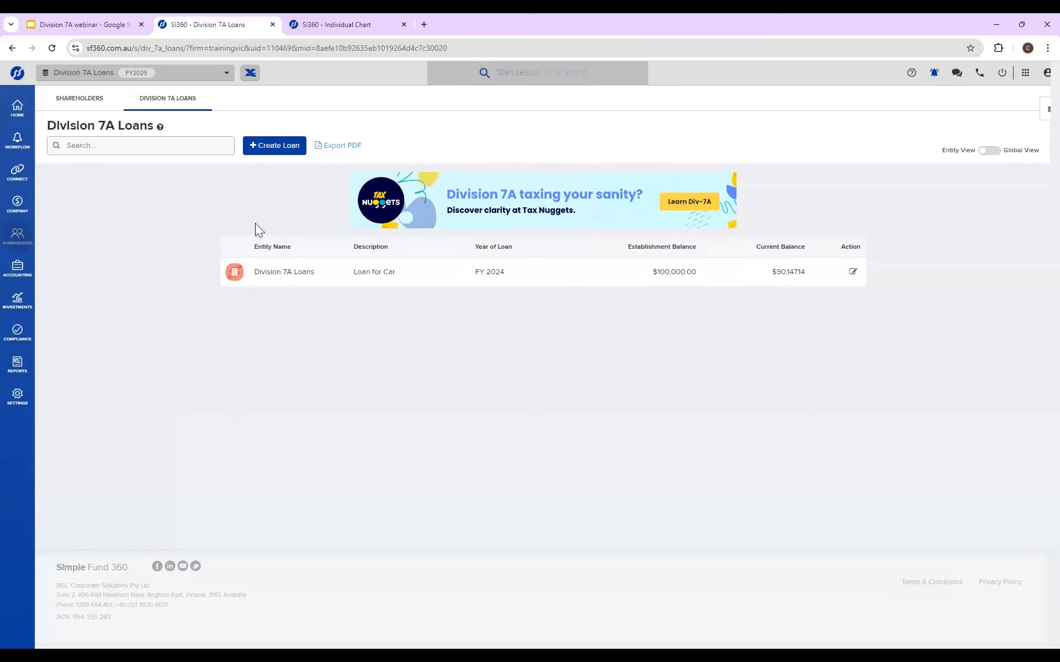
left_click(334, 147)
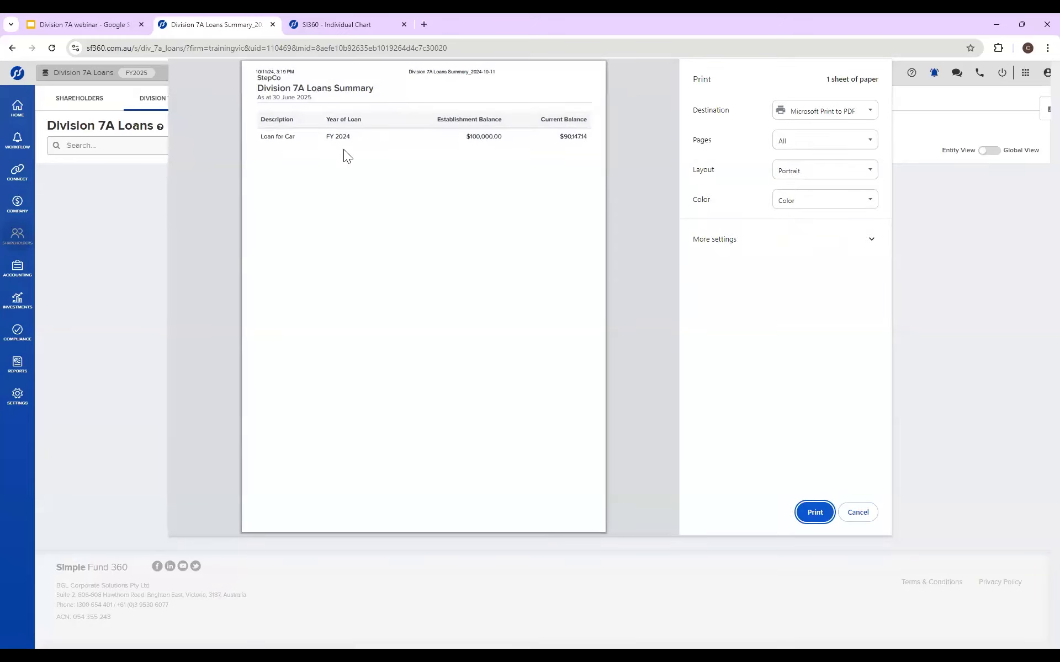
left_click(850, 513)
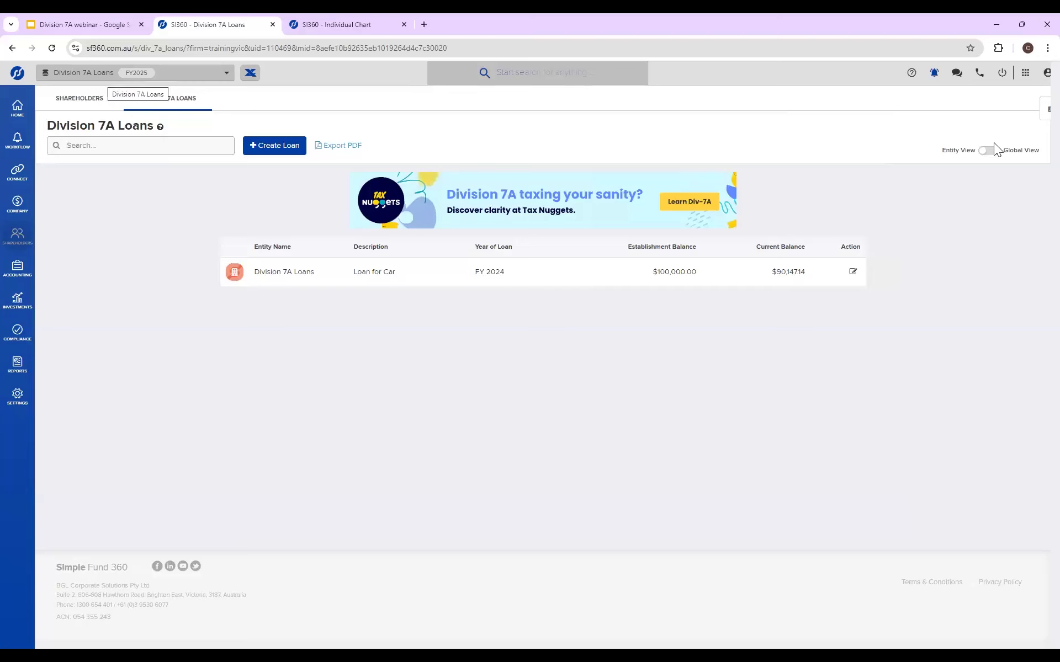
Step: View the Division 7A loans across all entities, then return to the single-entity list
left_click(1011, 158)
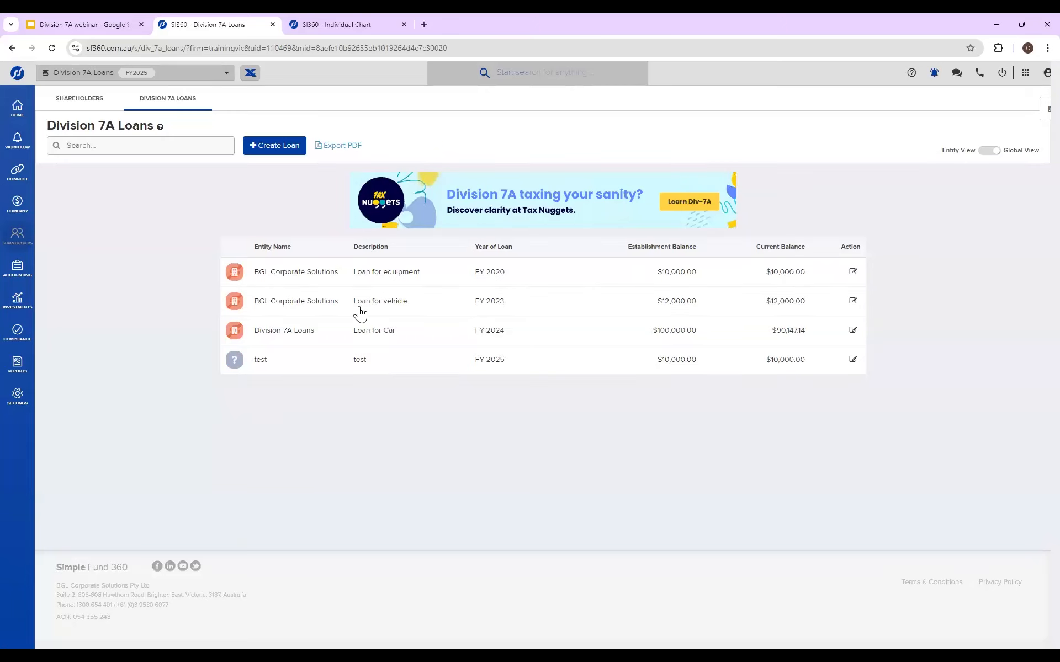
left_click(1025, 152)
left_click(949, 153)
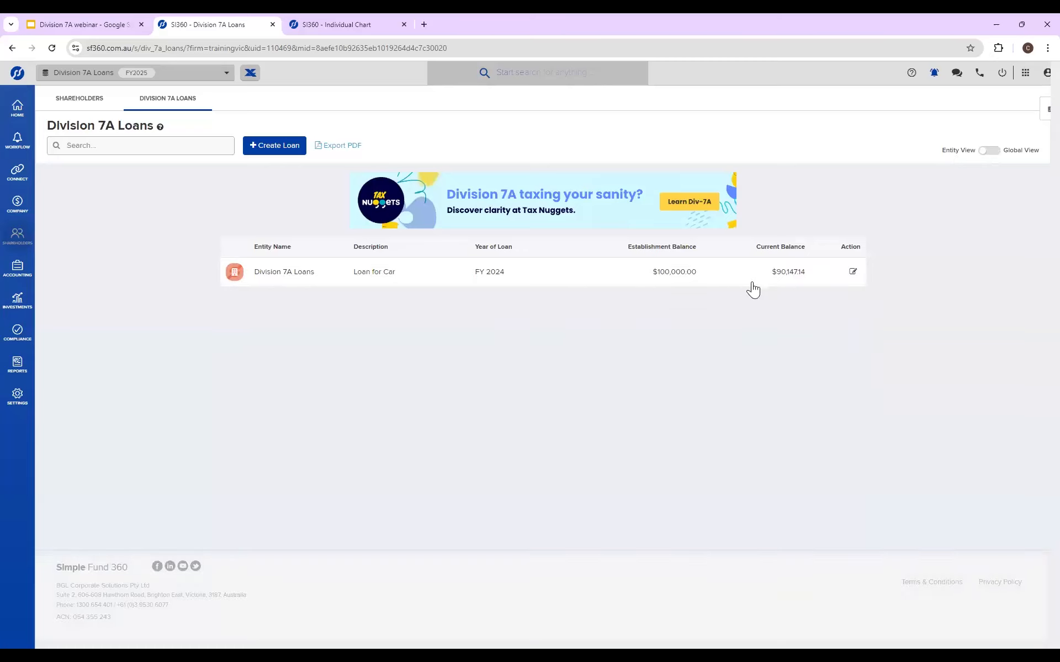
Step: Edit the Loan for Car, change its type of loan to Secured (25 Years) and save the changes
left_click(853, 272)
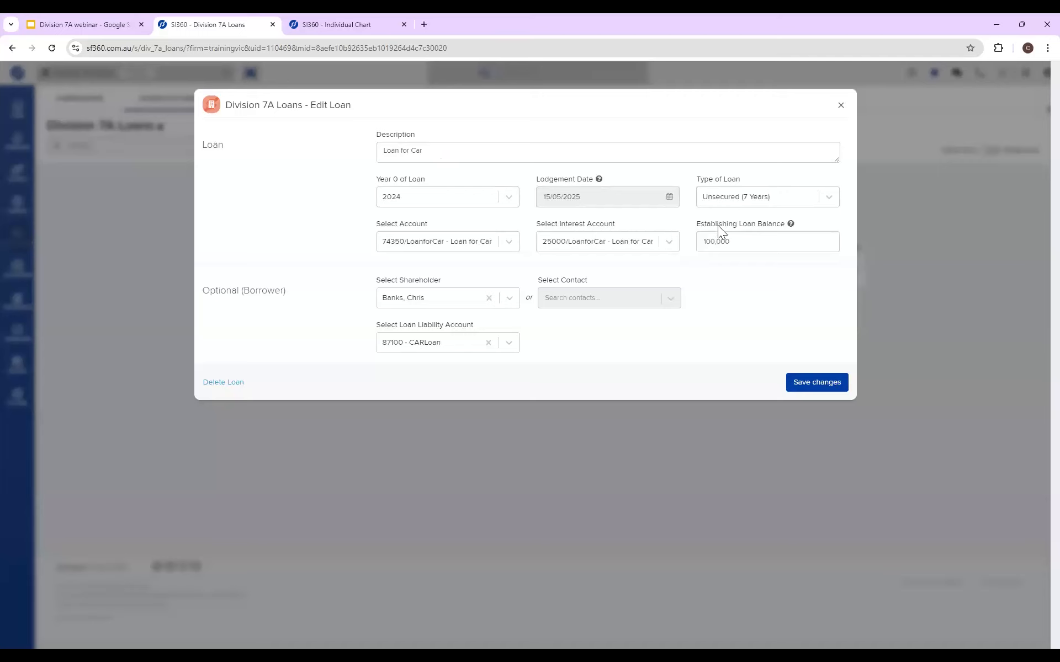
left_click(757, 200)
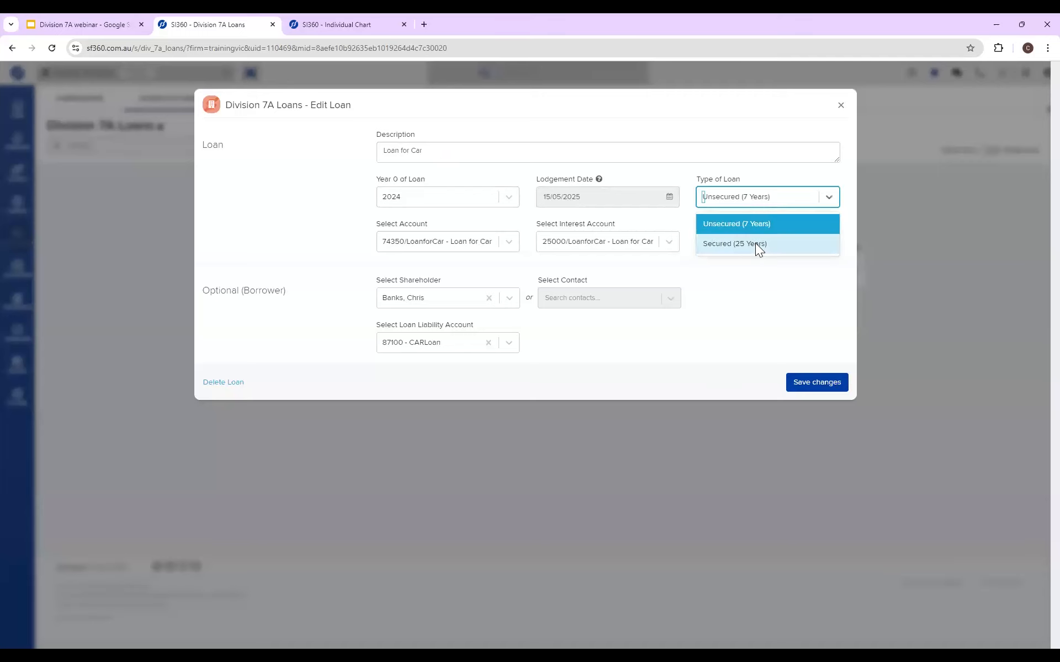
left_click(793, 222)
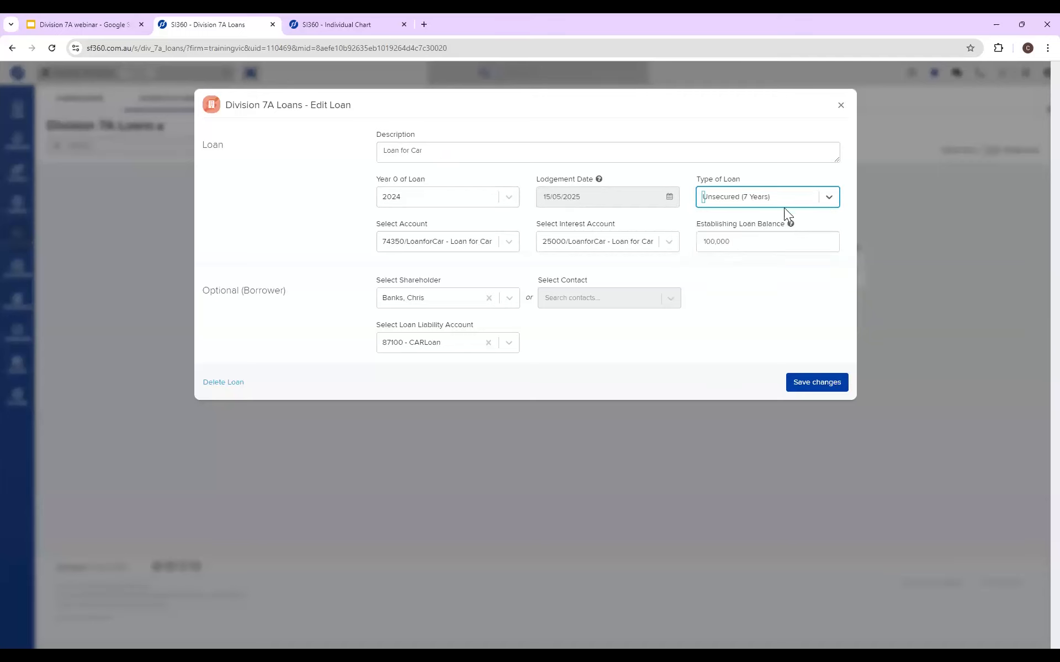
left_click(803, 204)
key("Down")
key("Return")
left_click(804, 376)
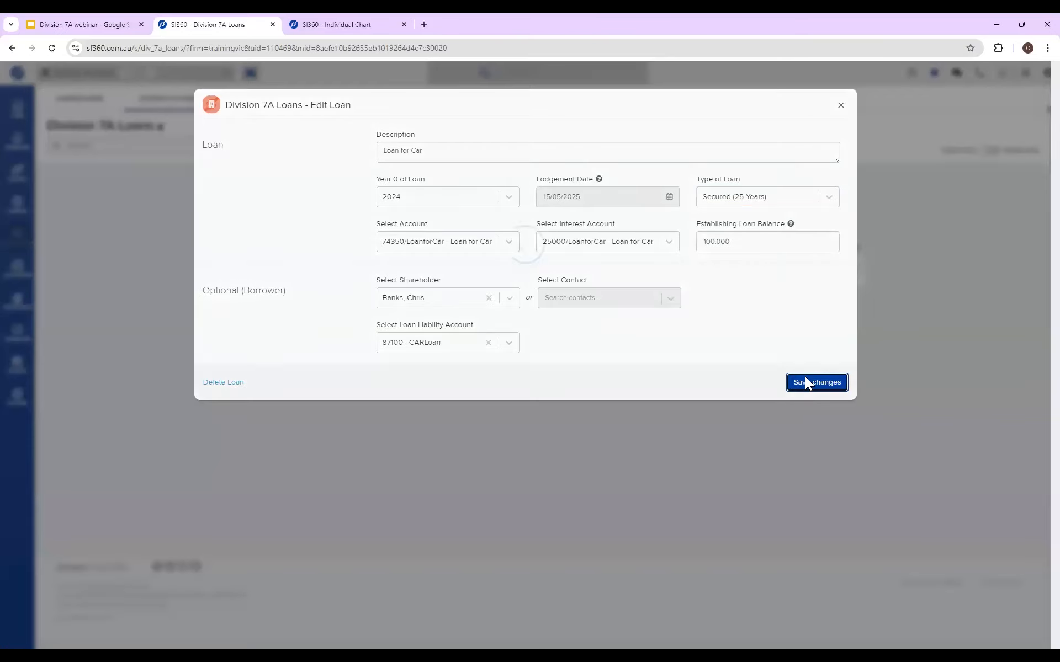
Step: Review the Div 7A worksheet's summary, yearly repayment schedule through FY 2049 and the Year 1 - FY 2025 transactions
scroll(521, 309, "down", 5)
scroll(518, 338, "down", 2)
scroll(517, 341, "up", 13)
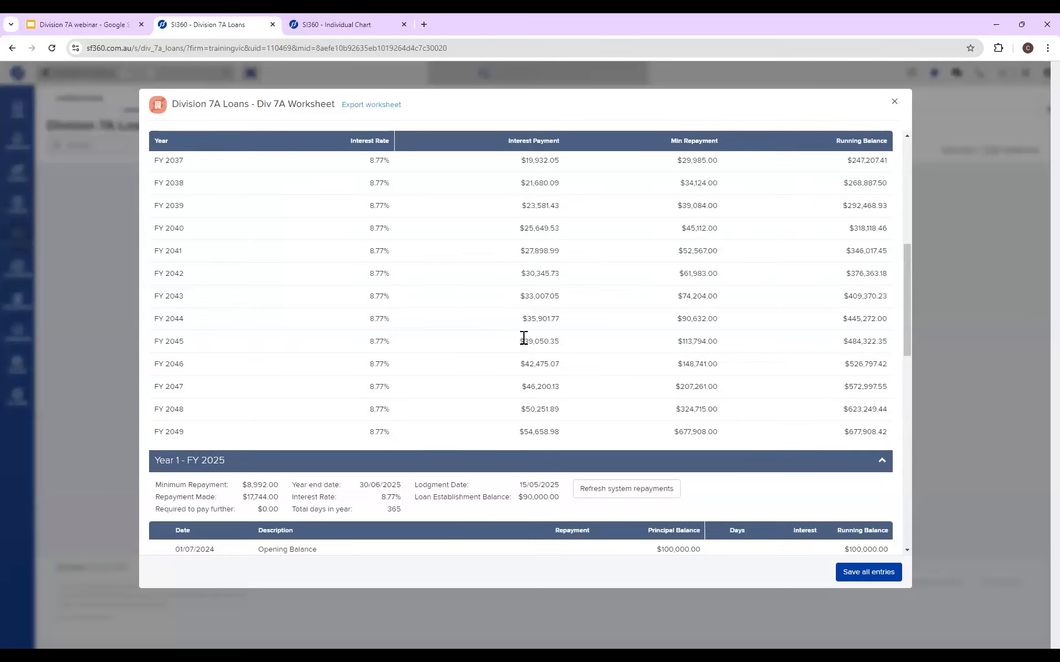
scroll(522, 337, "down", 5)
scroll(523, 337, "up", 3)
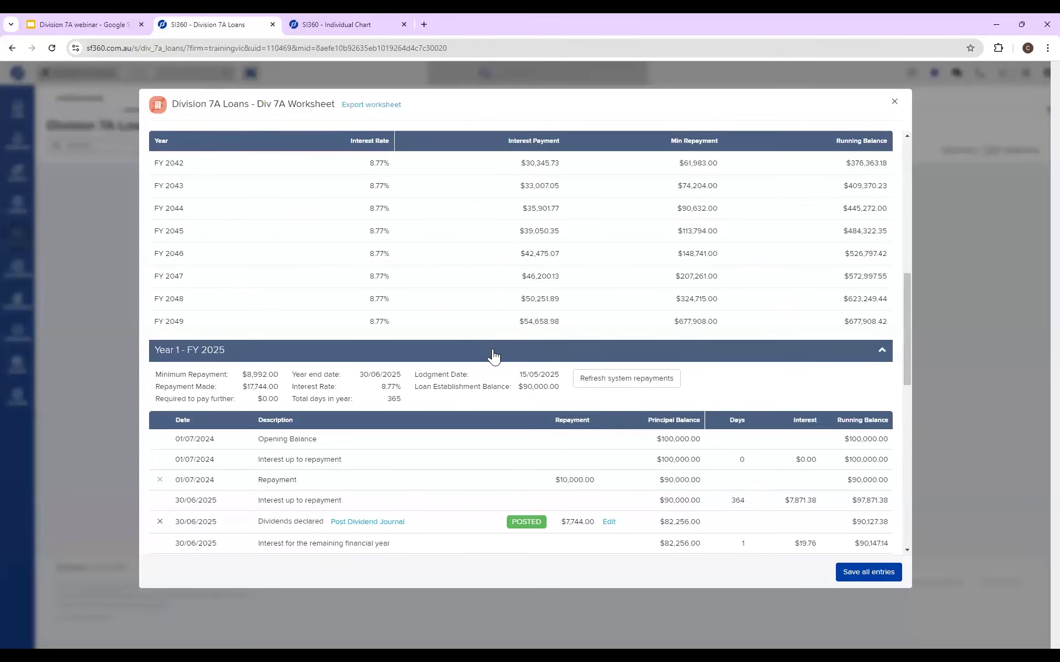
scroll(493, 356, "down", 6)
scroll(493, 355, "up", 2)
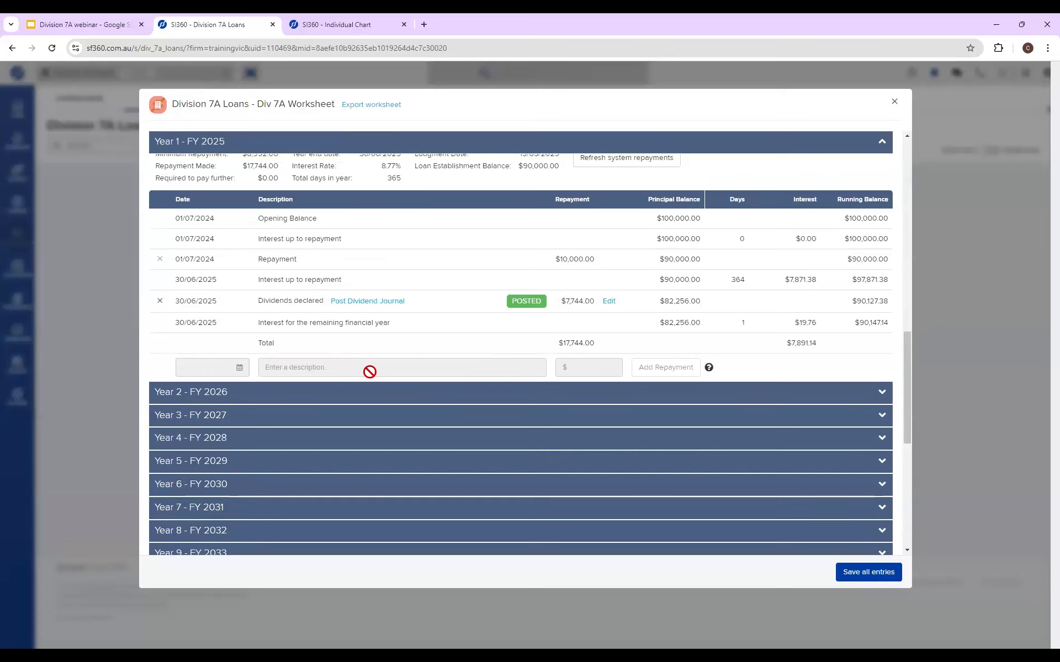
scroll(370, 373, "up", 2)
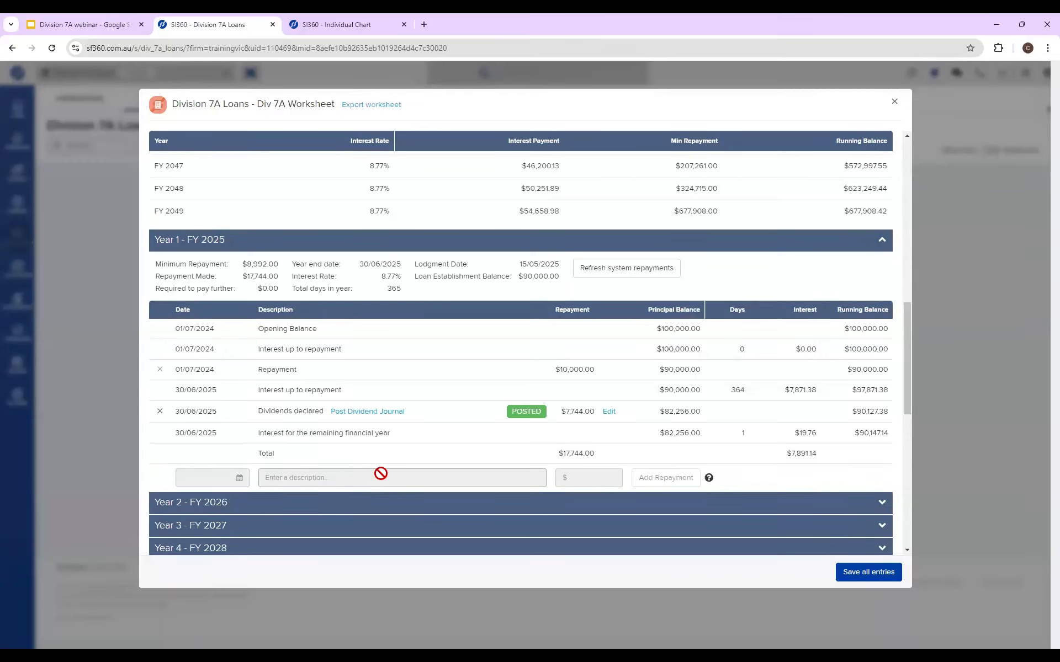
scroll(381, 473, "down", 1)
scroll(381, 475, "up", 6)
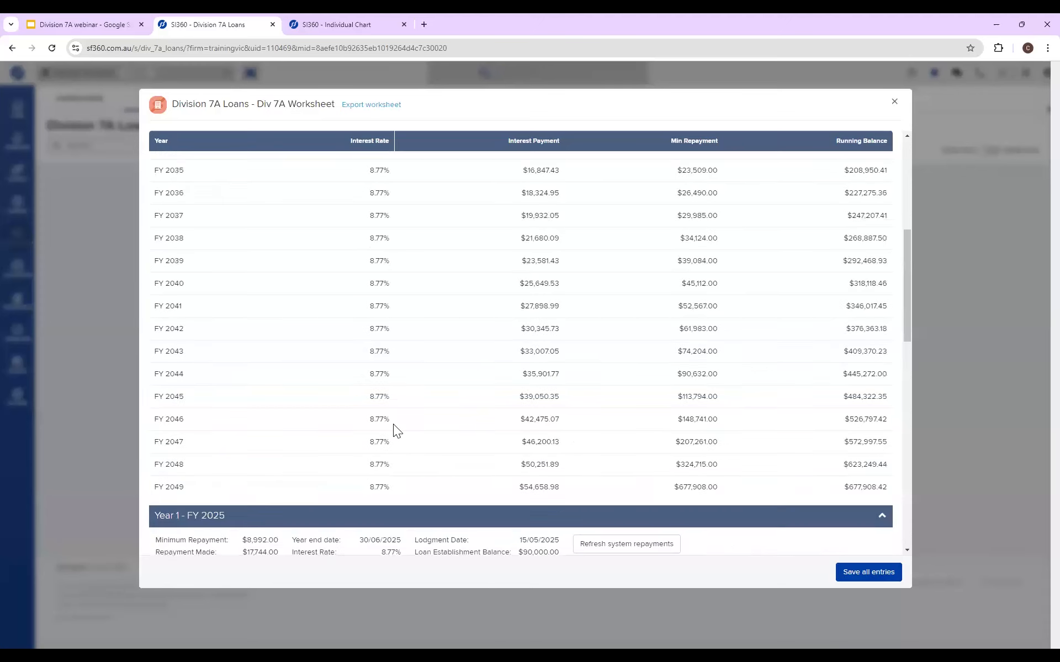
scroll(395, 421, "up", 5)
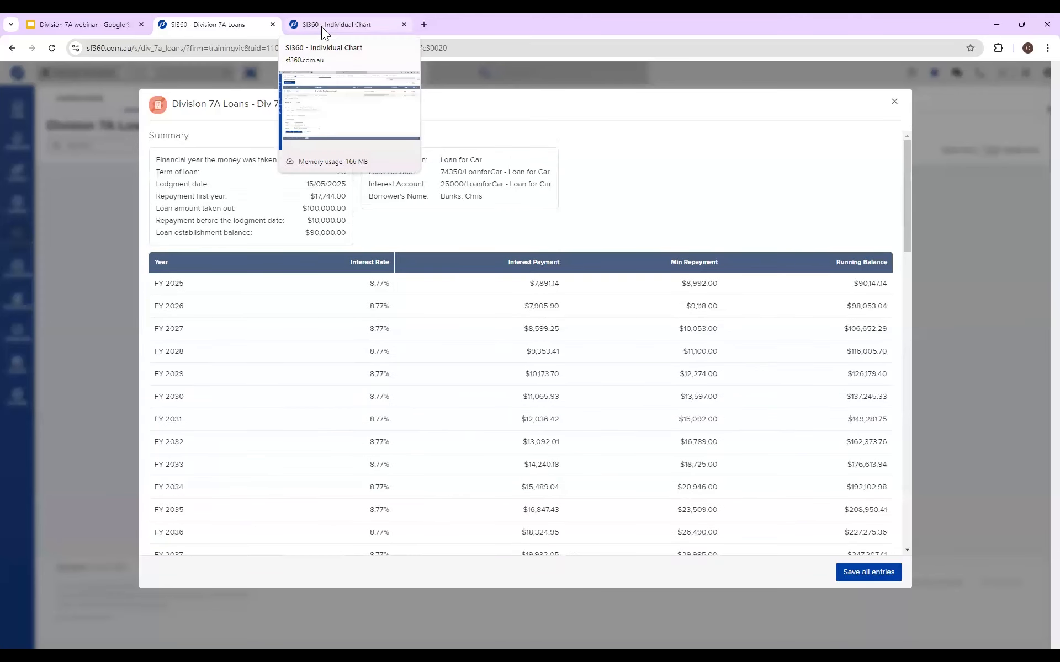
scroll(491, 388, "down", 5)
scroll(470, 381, "up", 5)
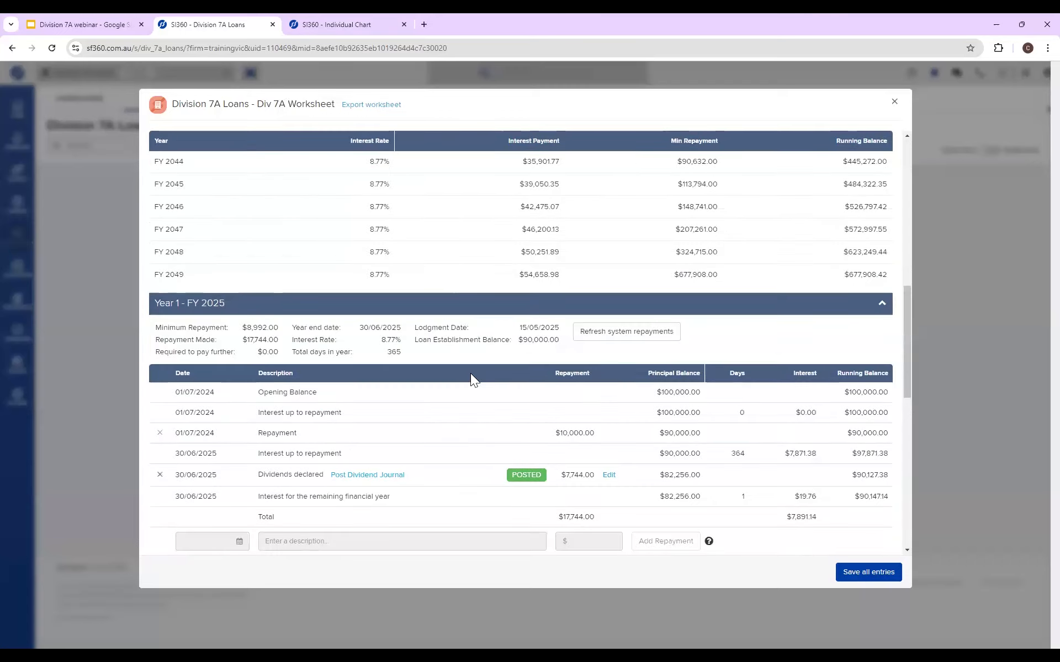
left_click(331, 27)
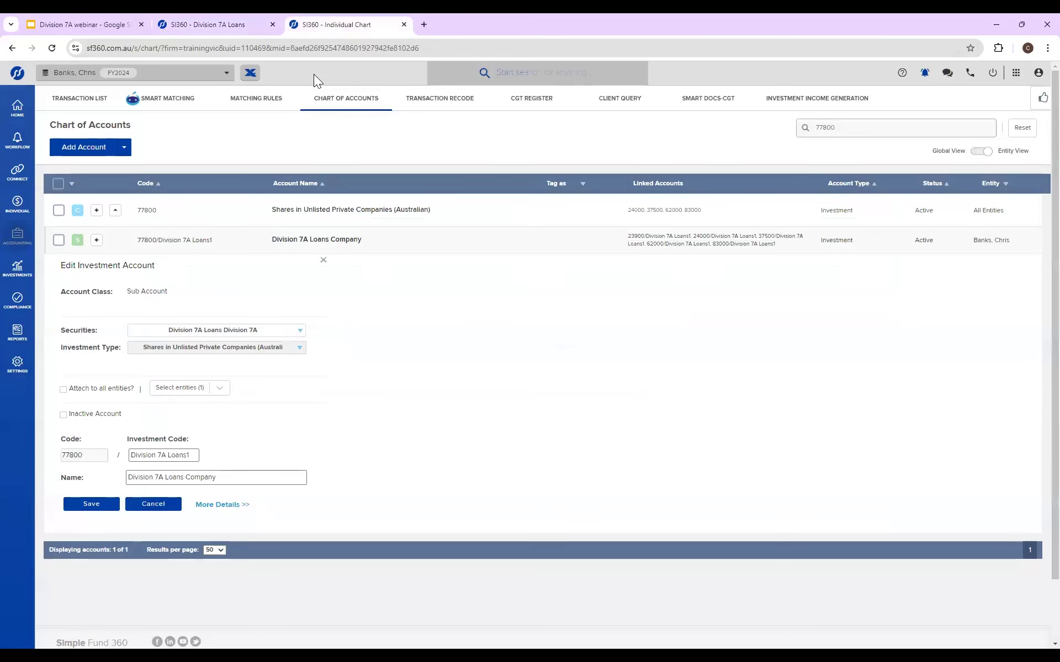
left_click(248, 15)
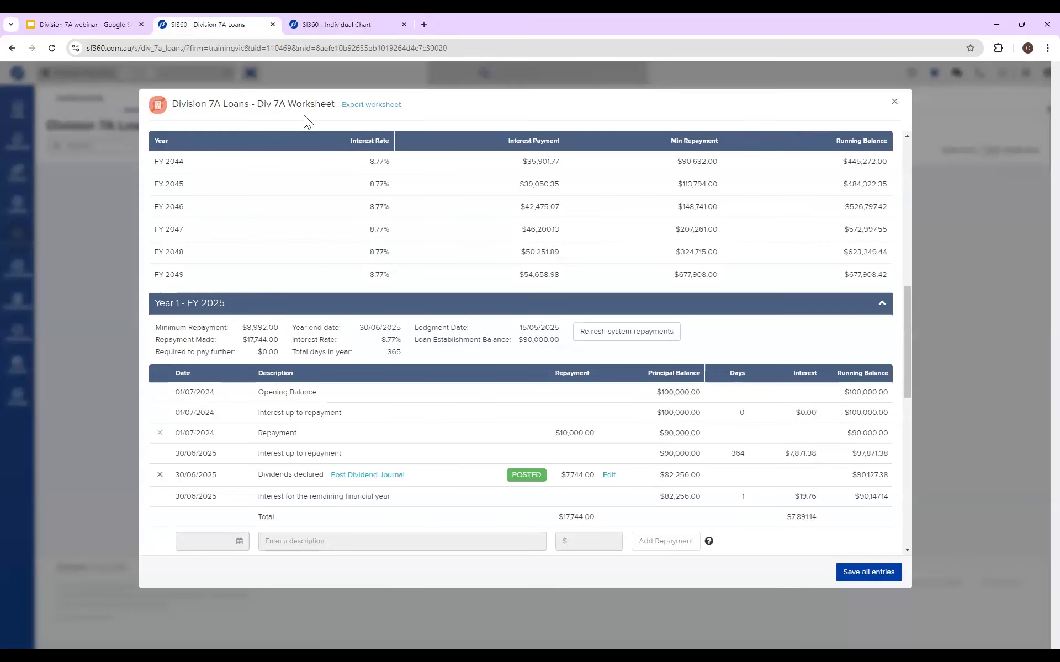
Step: Export the Div 7A worksheet and open the downloaded workbook in Excel
left_click(365, 106)
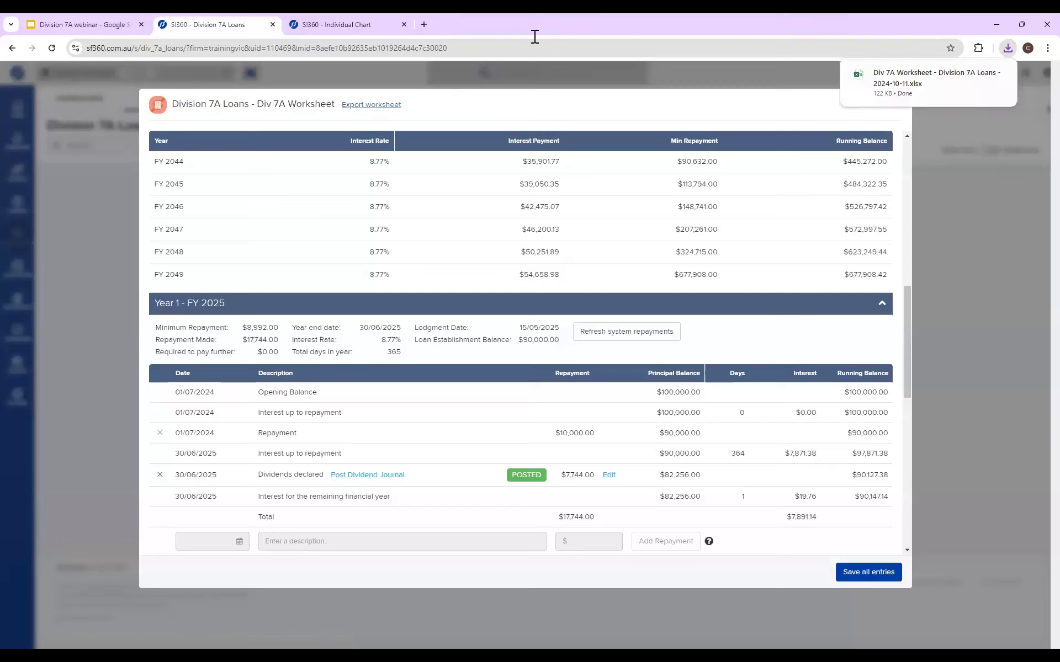
mouse_move(921, 91)
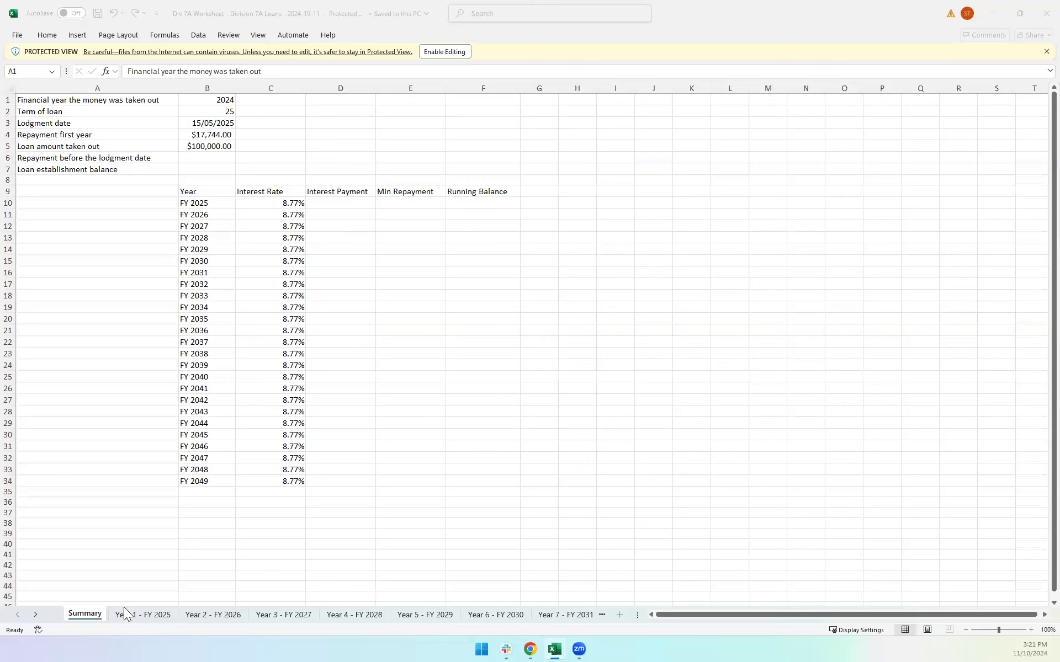
Step: Look through the workbook's yearly sheets up to Year 10 - FY 2034, then close the workbook and the loan worksheet
left_click(142, 614)
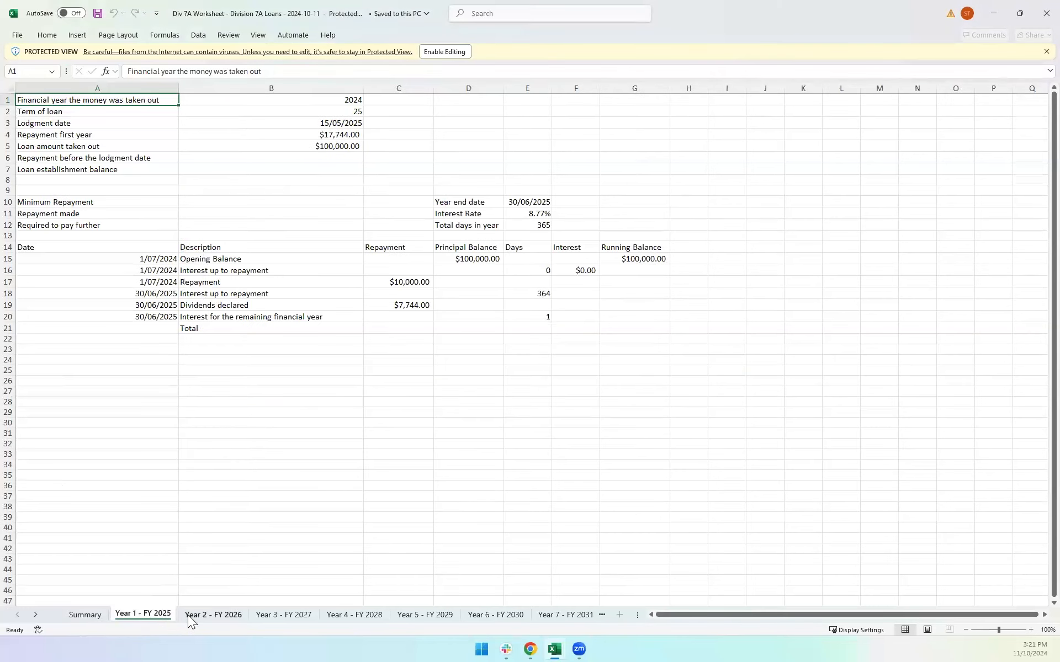
left_click(226, 619)
left_click(266, 616)
left_click(339, 621)
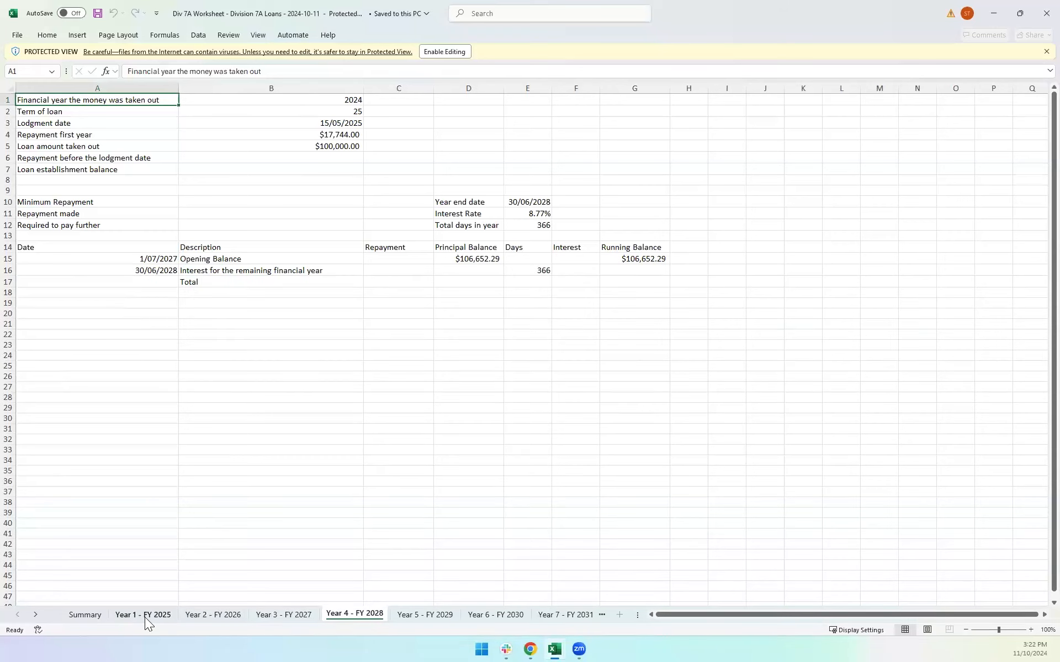
left_click(145, 617)
left_click(283, 619)
left_click(364, 618)
left_click(434, 617)
left_click(517, 616)
left_click(549, 616)
left_click(574, 616)
left_click(579, 615)
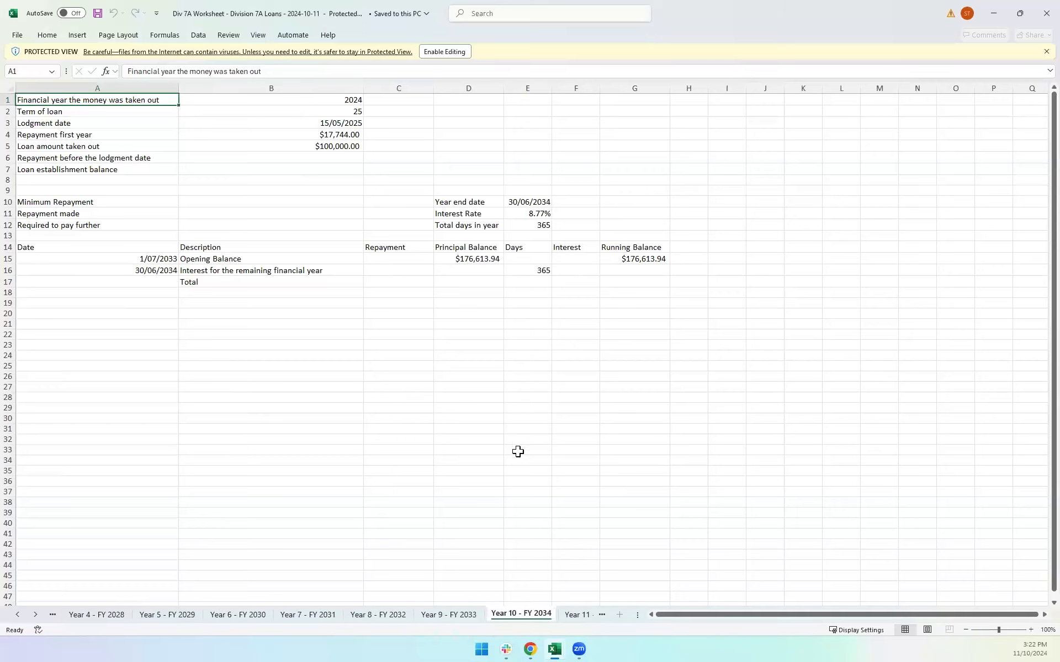
left_click(1044, 12)
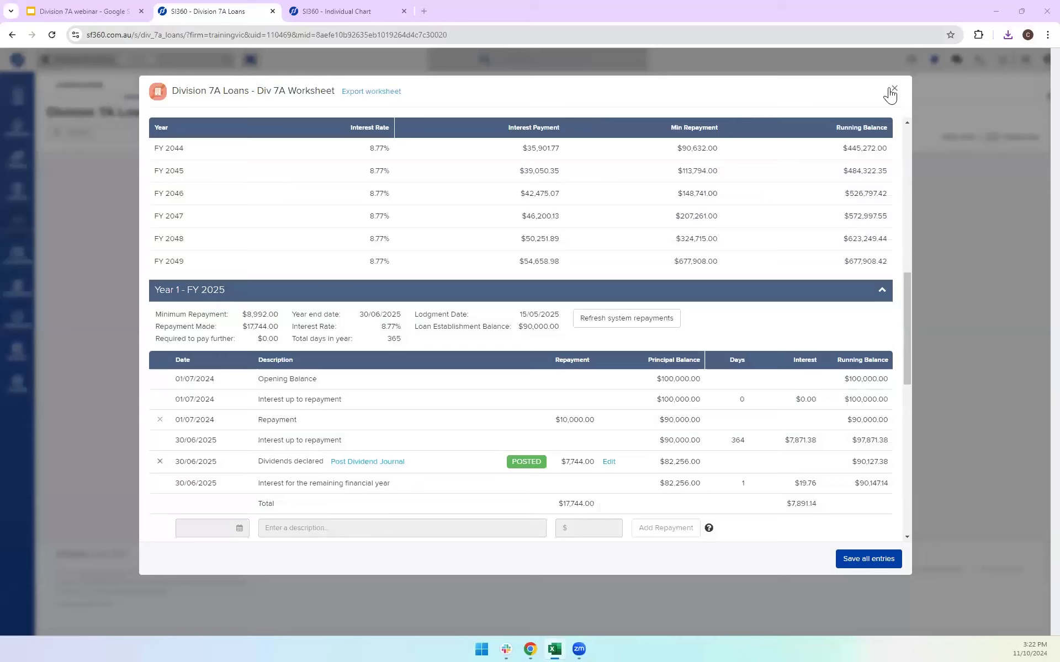
left_click(893, 89)
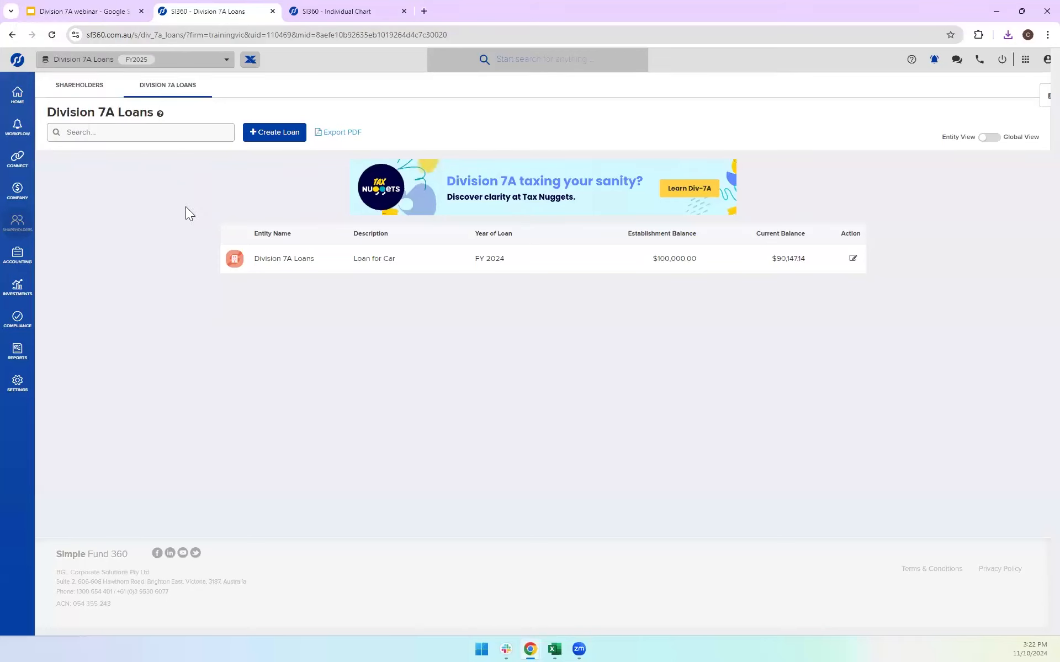
Step: Switch to the Division 7A webinar presentation in Google Slides, start the slideshow at Interest Calculation and advance to the Thank You slide
left_click(120, 16)
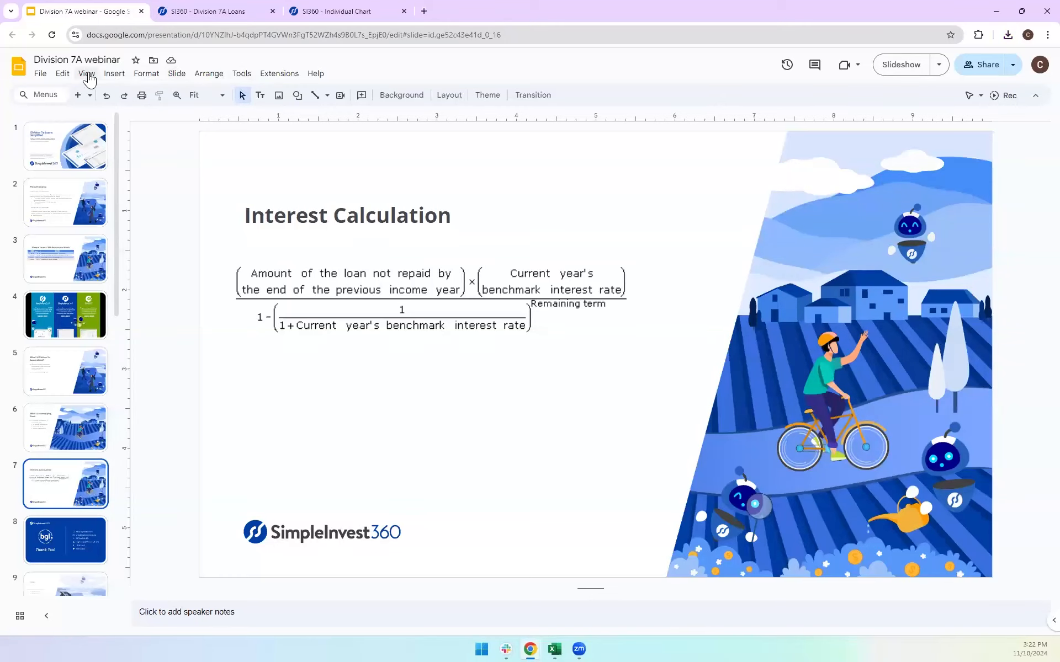
left_click(114, 73)
mouse_move(87, 74)
left_click(107, 120)
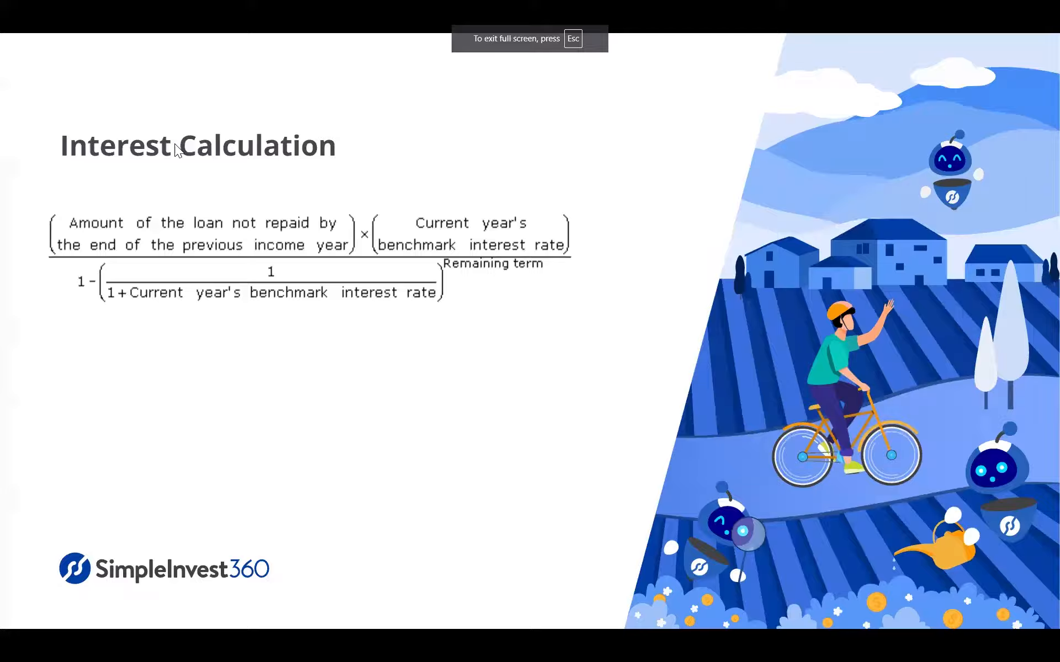
left_click(175, 144)
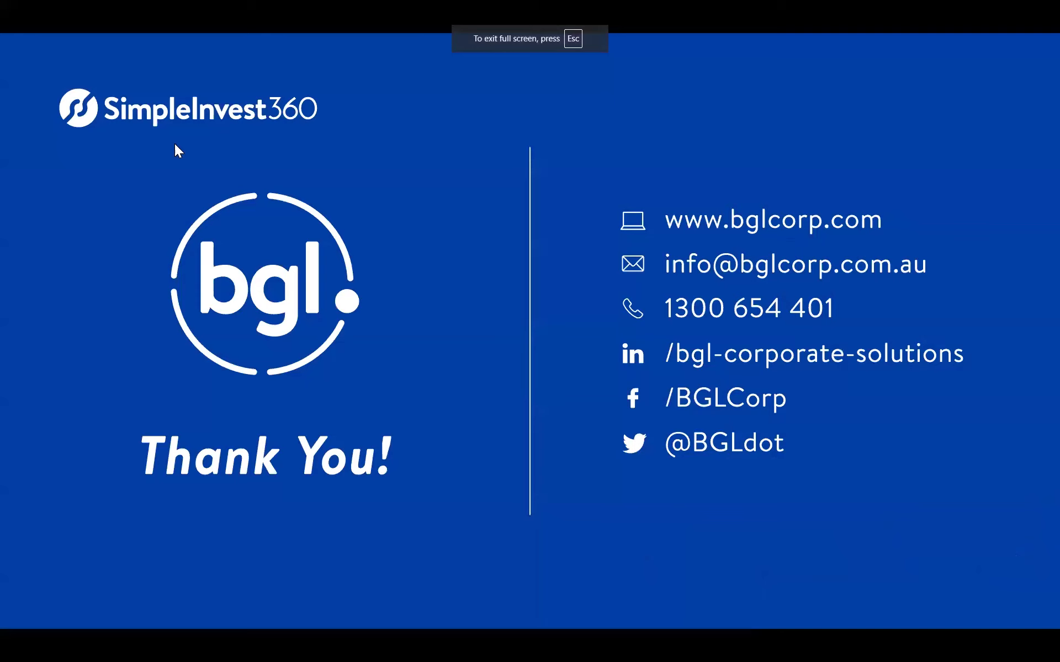